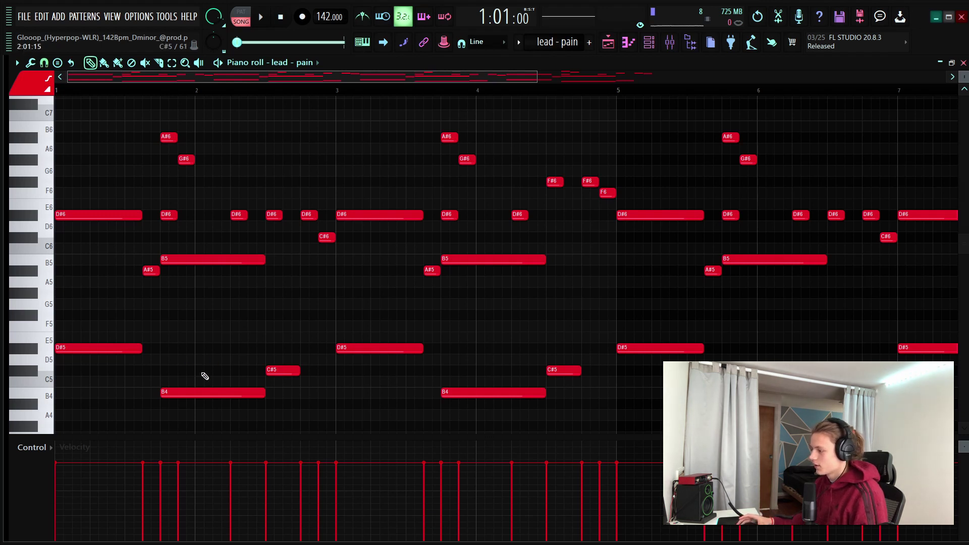
Step: Copy the low D#5, B4 and C#5 notes of bars 5 and 6 to the empty space starting at bar 9
{"action": "left_click_drag", "start_coordinate": [262, 322], "coordinate": [56, 406]}
{"action": "left_click_drag", "start_coordinate": [290, 322], "coordinate": [54, 409]}
{"action": "scroll", "coordinate": [334, 91], "scroll_direction": "down", "scroll_amount": 3}
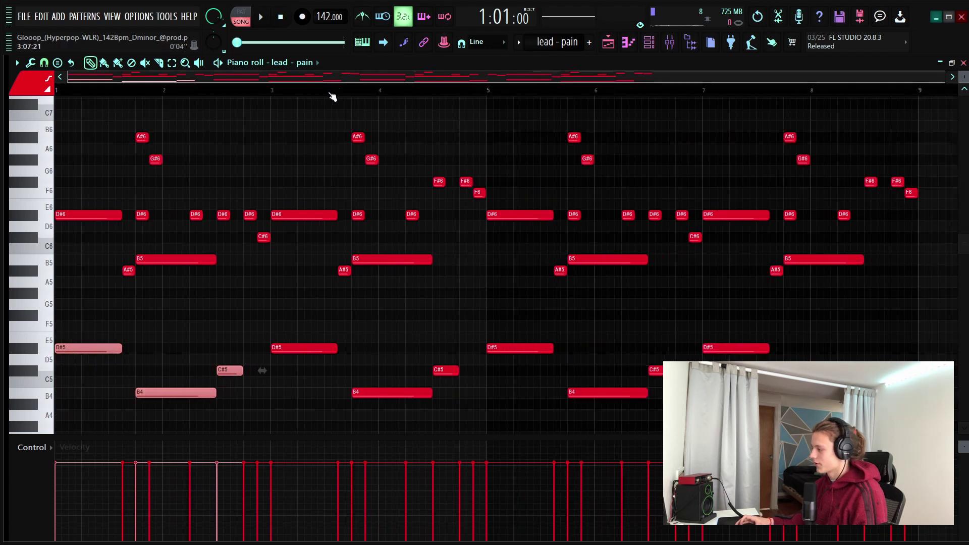
{"action": "left_click_drag", "start_coordinate": [679, 326], "coordinate": [540, 393]}
{"action": "left_click_drag", "start_coordinate": [516, 349], "coordinate": [668, 349], "text": "shift"}
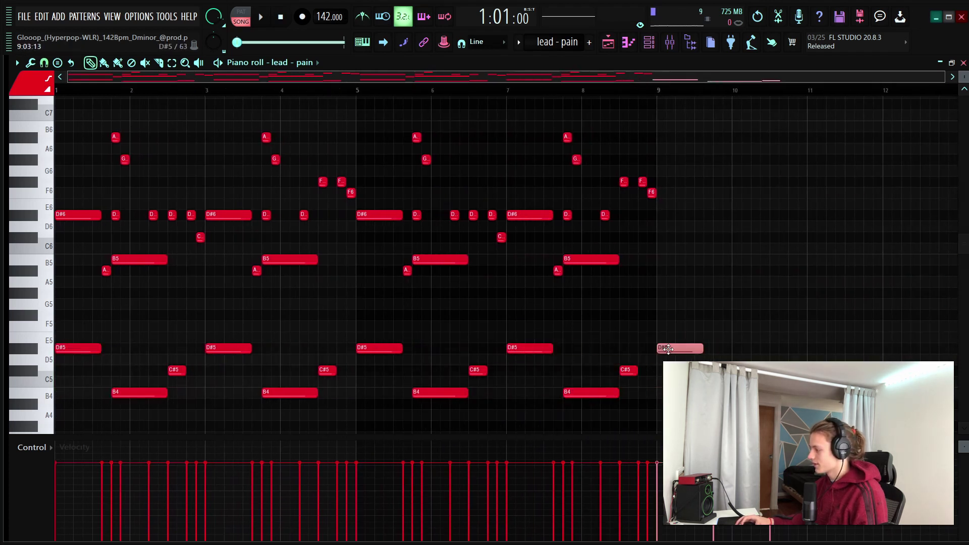
Step: Play back the copied low notes on their own from bar 9 and undo the copy
{"action": "left_click", "coordinate": [660, 91]}
{"action": "key", "text": "space"}
{"action": "left_click", "coordinate": [783, 236]}
{"action": "key", "text": "ctrl+z"}
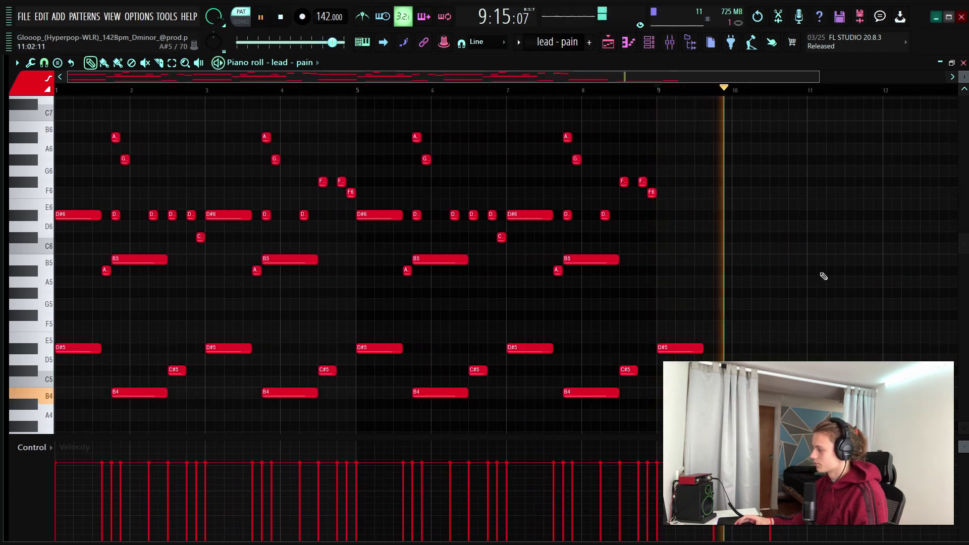
{"action": "key", "text": "space"}
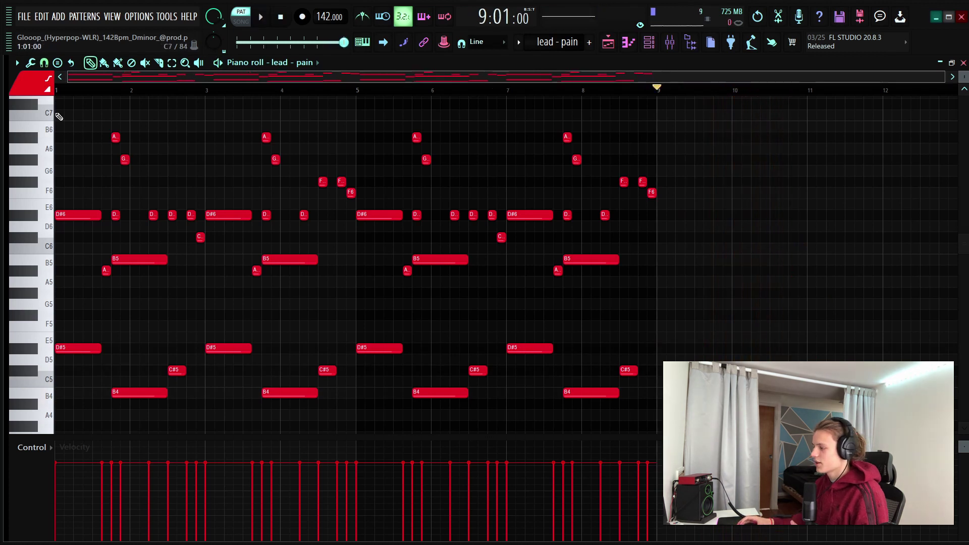
Step: Examine the opening of the melody by selecting the long D#6 and D#5 notes and the short A#5 that follows
{"action": "scroll", "coordinate": [89, 96], "scroll_direction": "up", "scroll_amount": 4}
{"action": "left_click_drag", "start_coordinate": [92, 77], "coordinate": [68, 78]}
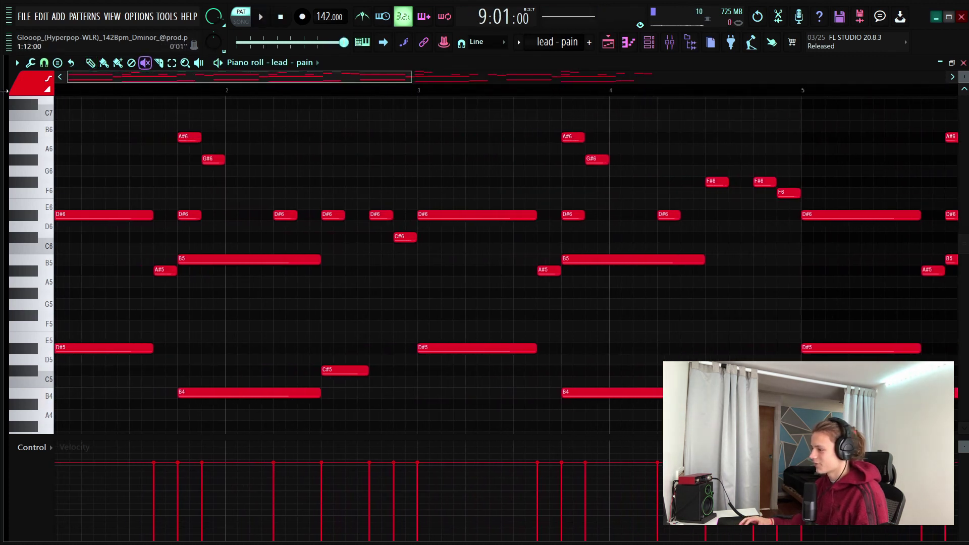
{"action": "left_click", "coordinate": [90, 63]}
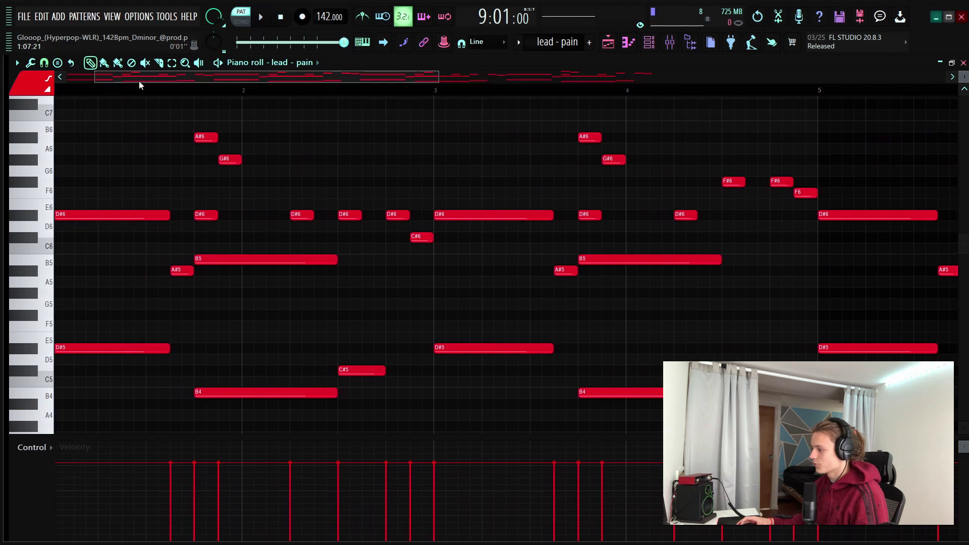
{"action": "scroll", "coordinate": [139, 87], "scroll_direction": "down", "scroll_amount": 3}
{"action": "scroll", "coordinate": [62, 100], "scroll_direction": "up", "scroll_amount": 6}
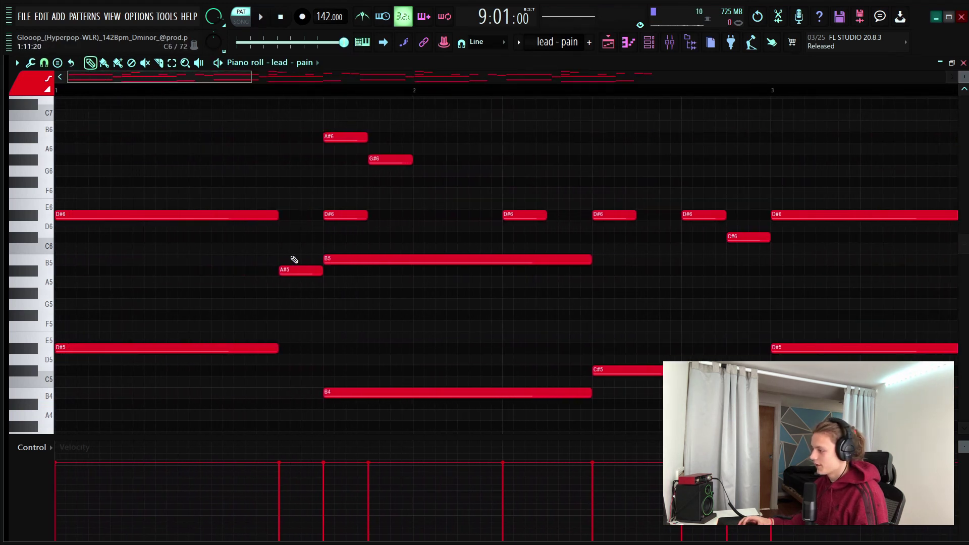
{"action": "left_click_drag", "start_coordinate": [251, 176], "coordinate": [236, 404], "text": "ctrl"}
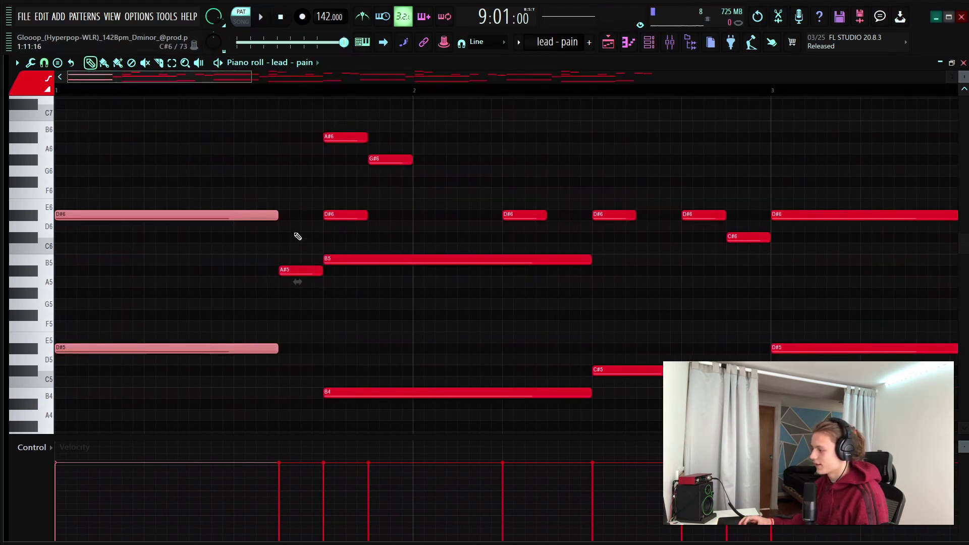
{"action": "left_click_drag", "start_coordinate": [298, 237], "coordinate": [308, 302], "text": "ctrl"}
Step: Examine the upper melody of bars 1 and 2 by selecting the A#6, G#6, short D#6 and C#6 notes in turn
{"action": "scroll", "coordinate": [271, 82], "scroll_direction": "down", "scroll_amount": 5}
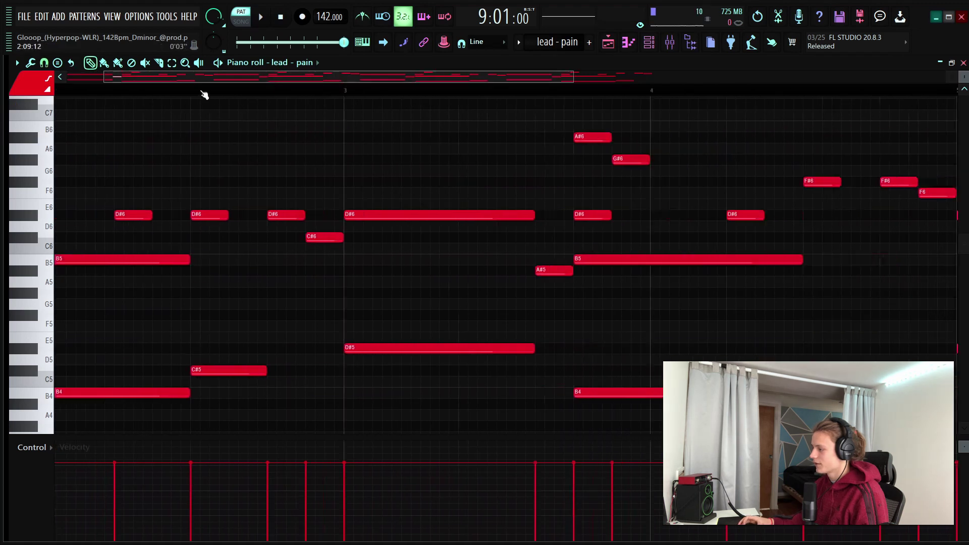
{"action": "left_click_drag", "start_coordinate": [171, 122], "coordinate": [173, 217], "text": "ctrl"}
{"action": "left_click_drag", "start_coordinate": [189, 142], "coordinate": [191, 174], "text": "ctrl"}
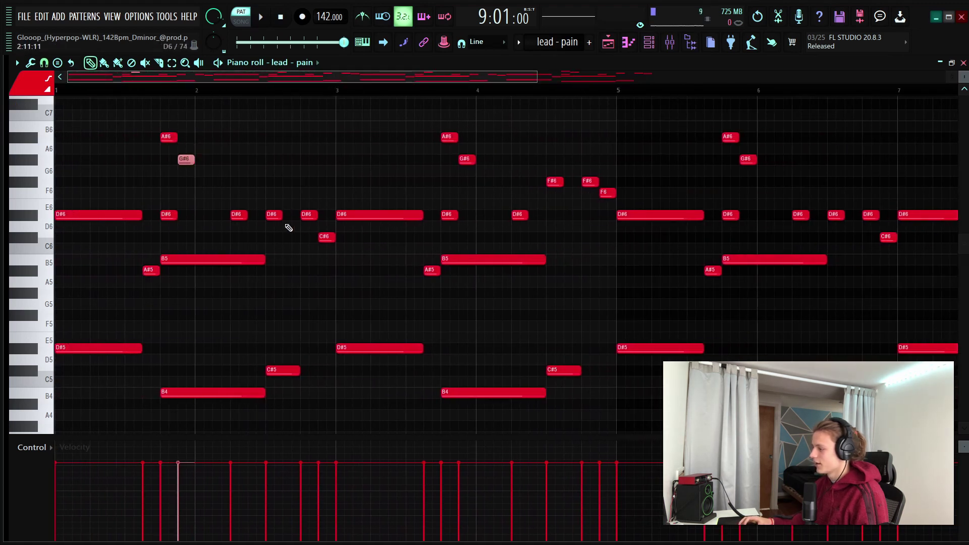
{"action": "left_click_drag", "start_coordinate": [232, 210], "coordinate": [331, 252], "text": "ctrl"}
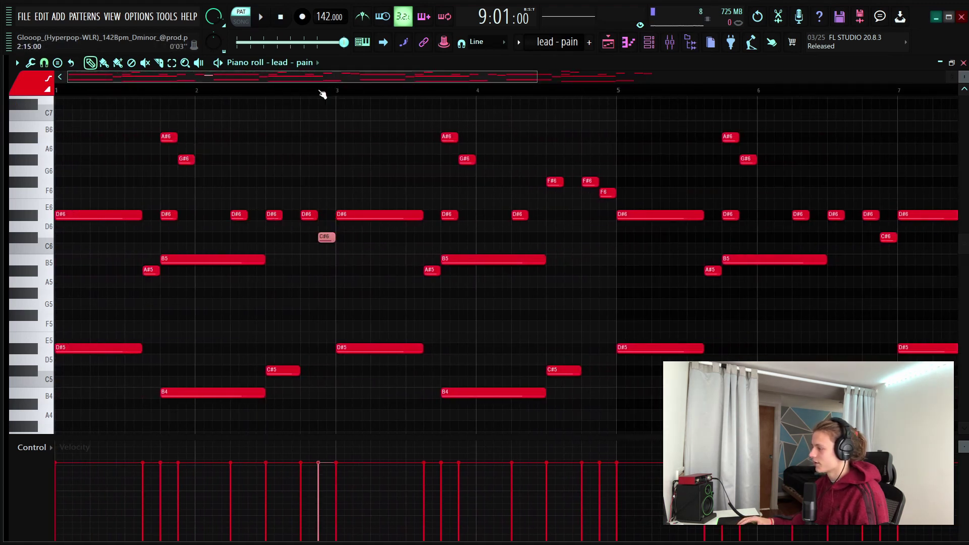
{"action": "scroll", "coordinate": [321, 90], "scroll_direction": "down", "scroll_amount": 4}
{"action": "scroll", "coordinate": [306, 152], "scroll_direction": "up", "scroll_amount": 1}
{"action": "key", "text": "ctrl+z"}
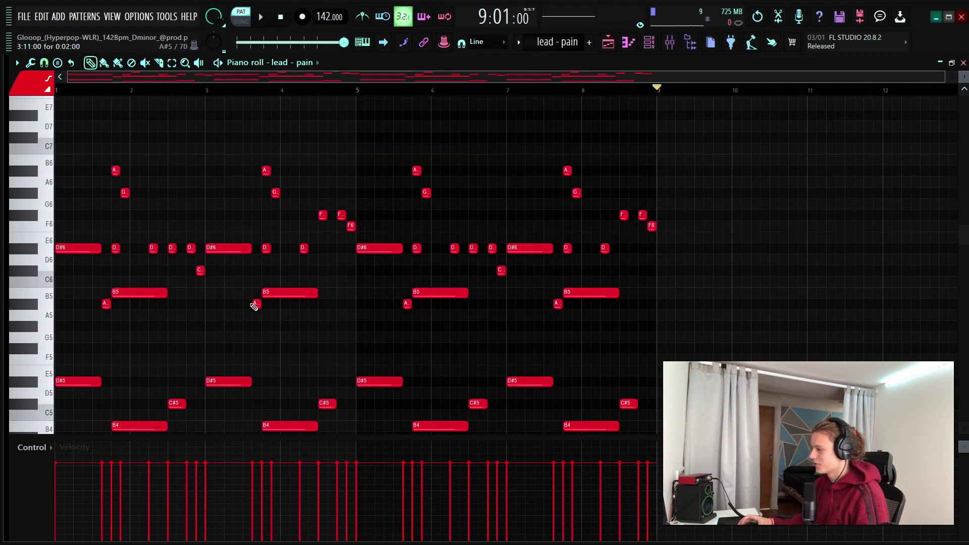
Step: Play the lead - pain pattern from bar 1 with the whole melody in view and stop near its end
{"action": "scroll", "coordinate": [173, 91], "scroll_direction": "up", "scroll_amount": 3}
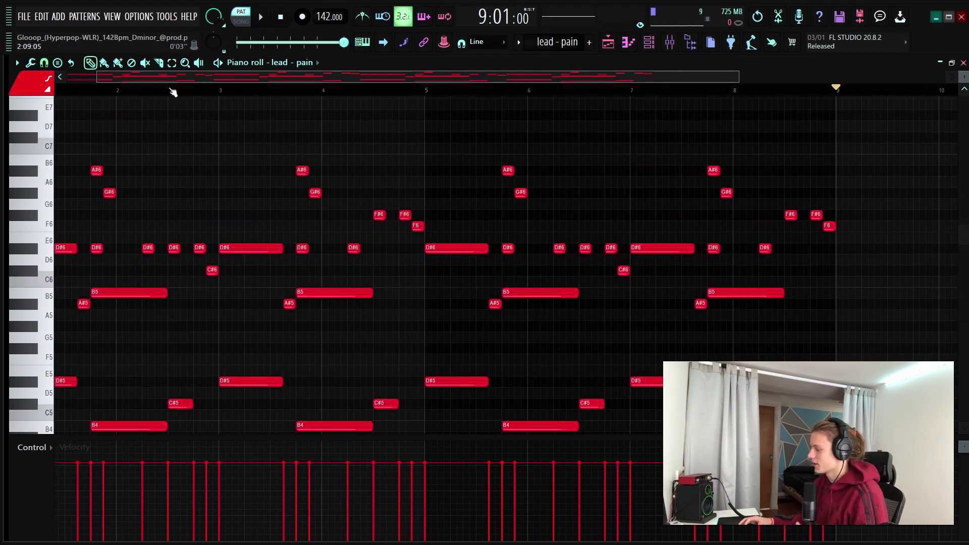
{"action": "left_click_drag", "start_coordinate": [4, 125], "coordinate": [2, 126]}
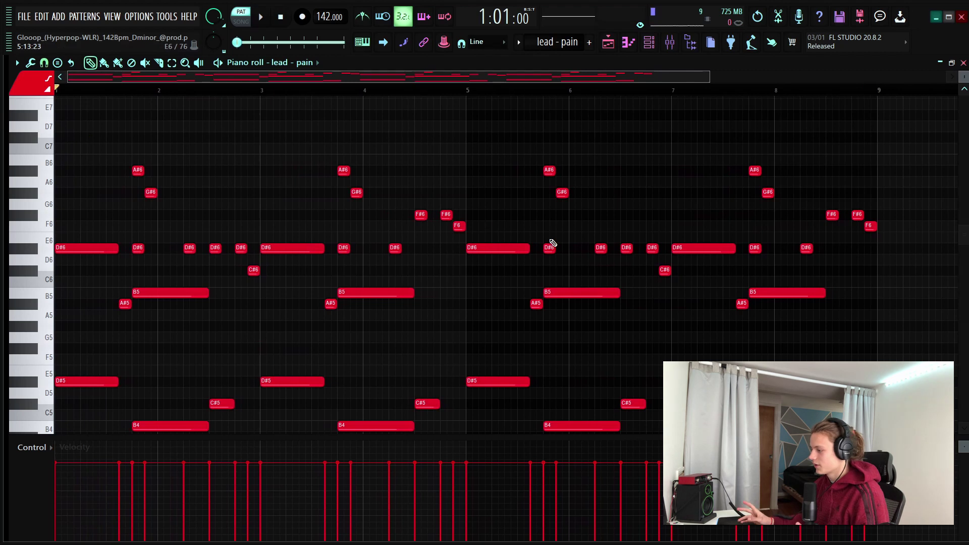
{"action": "key", "text": "space"}
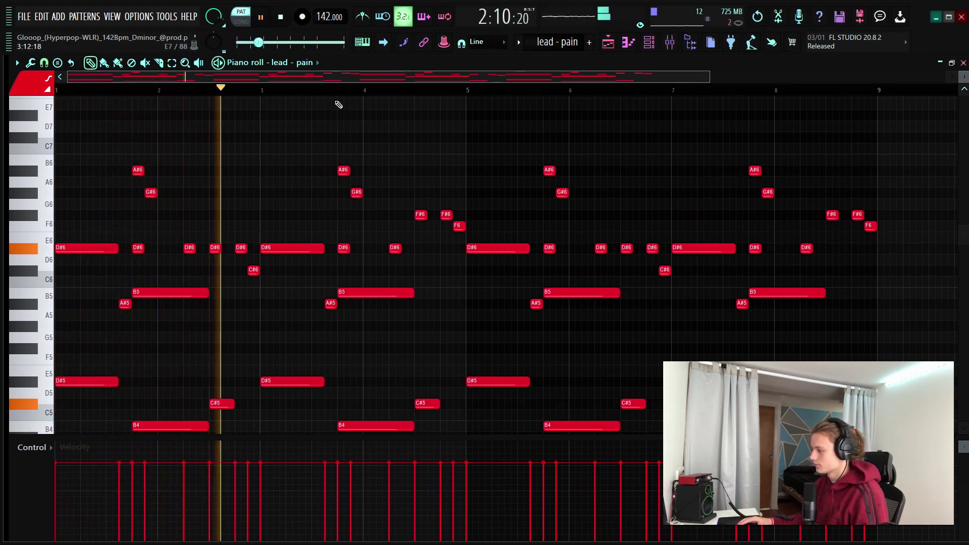
{"action": "scroll", "coordinate": [346, 95], "scroll_direction": "down", "scroll_amount": 2}
{"action": "left_click_drag", "start_coordinate": [966, 78], "coordinate": [966, 85]}
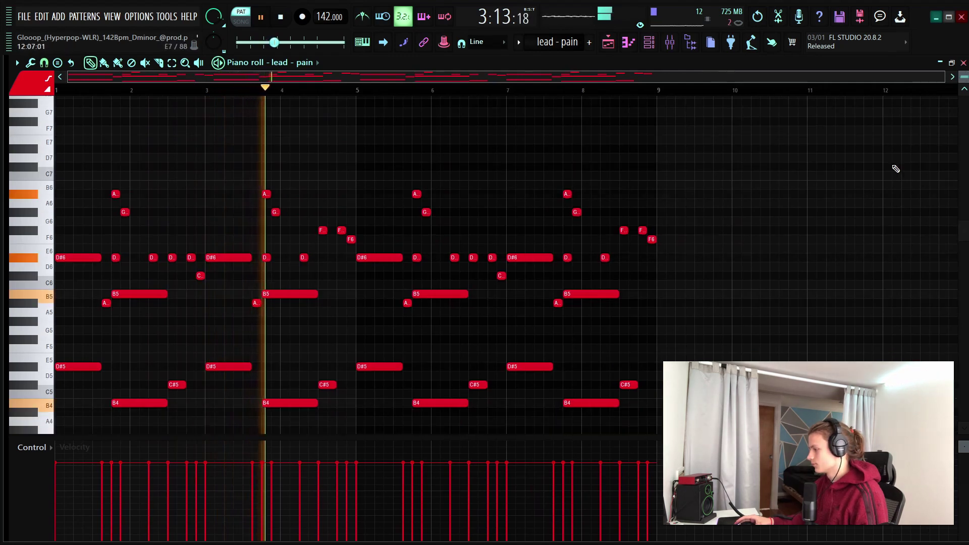
{"action": "scroll", "coordinate": [853, 232], "scroll_direction": "down", "scroll_amount": 1}
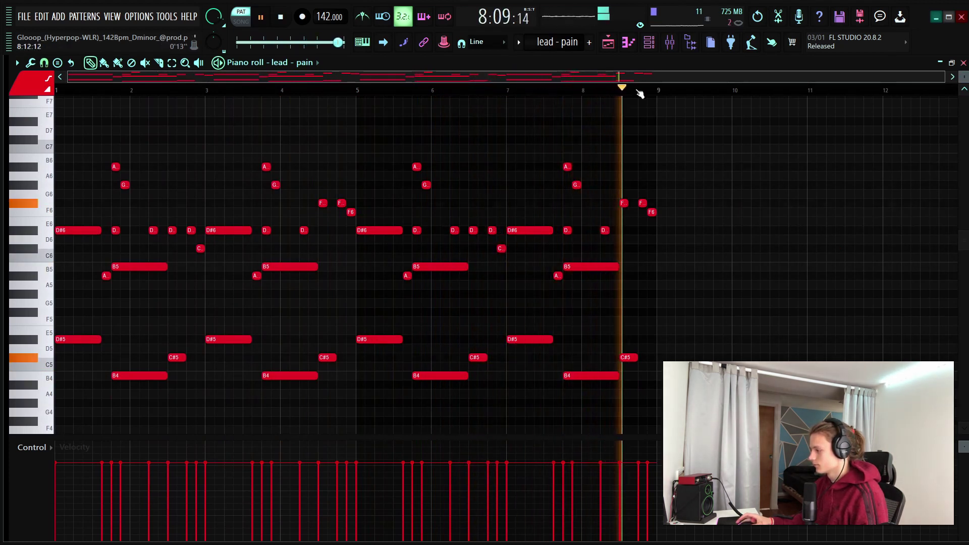
{"action": "key", "text": "space"}
Step: Select the two four-bar halves of the melody in turn and switch to the lead - 2 the moon pattern
{"action": "left_click_drag", "start_coordinate": [752, 119], "coordinate": [376, 406]}
{"action": "left_click_drag", "start_coordinate": [354, 140], "coordinate": [54, 440]}
{"action": "scroll", "coordinate": [560, 43], "scroll_direction": "down", "scroll_amount": 1}
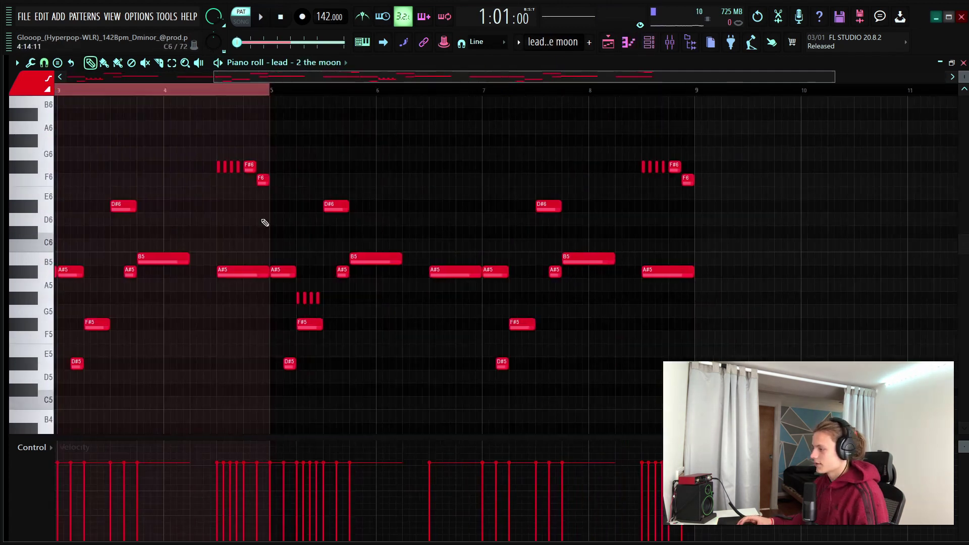
{"action": "scroll", "coordinate": [264, 221], "scroll_direction": "down", "scroll_amount": 4}
{"action": "left_click_drag", "start_coordinate": [225, 91], "coordinate": [56, 90]}
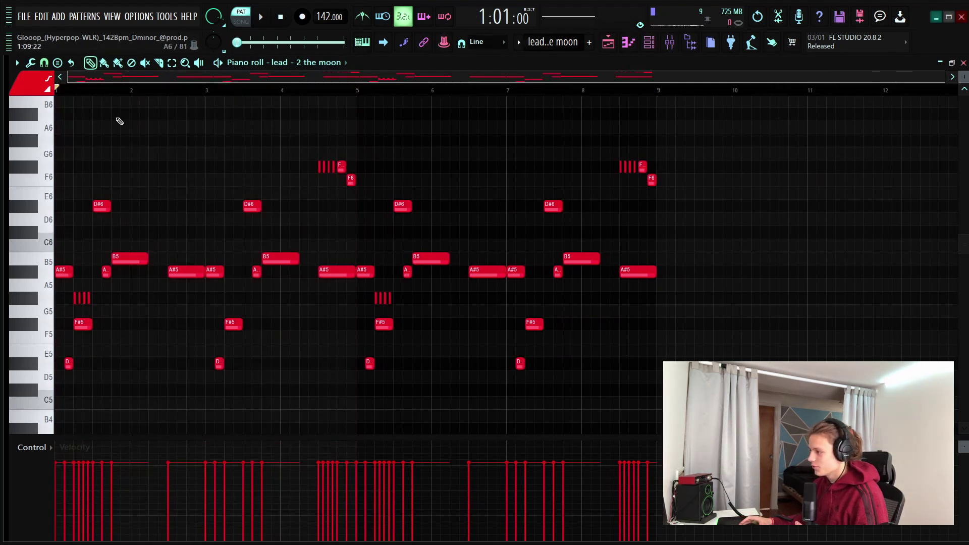
Step: Select the four short repeated G#5 notes in bar 1 to examine how they overlap the F#5 note
{"action": "scroll", "coordinate": [92, 84], "scroll_direction": "up", "scroll_amount": 4}
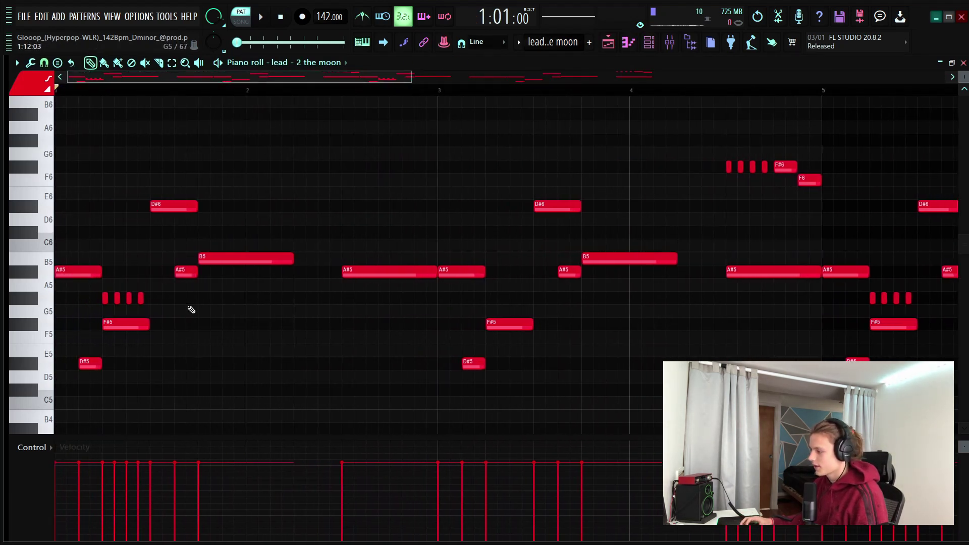
{"action": "left_click_drag", "start_coordinate": [186, 305], "coordinate": [71, 304]}
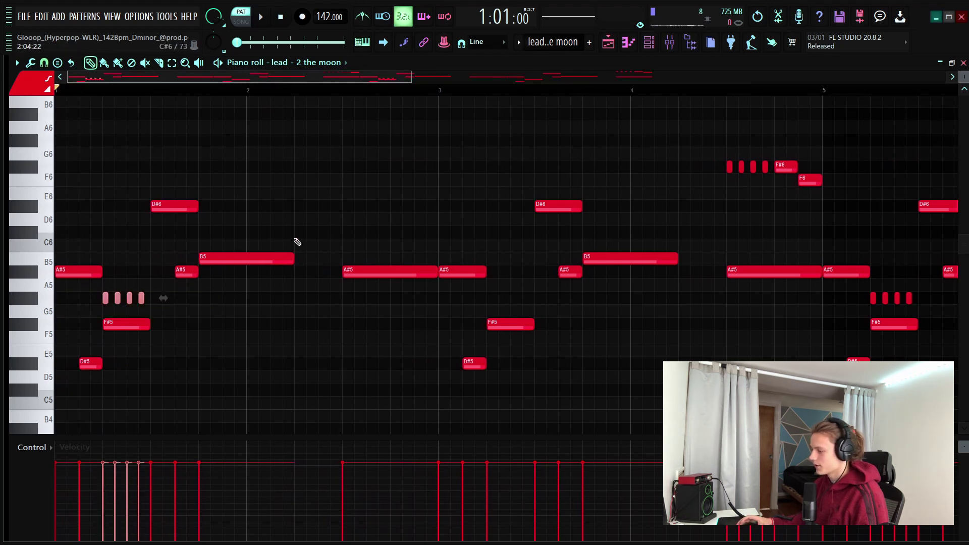
{"action": "scroll", "coordinate": [114, 91], "scroll_direction": "up", "scroll_amount": 3}
{"action": "left_click_drag", "start_coordinate": [309, 282], "coordinate": [173, 305]}
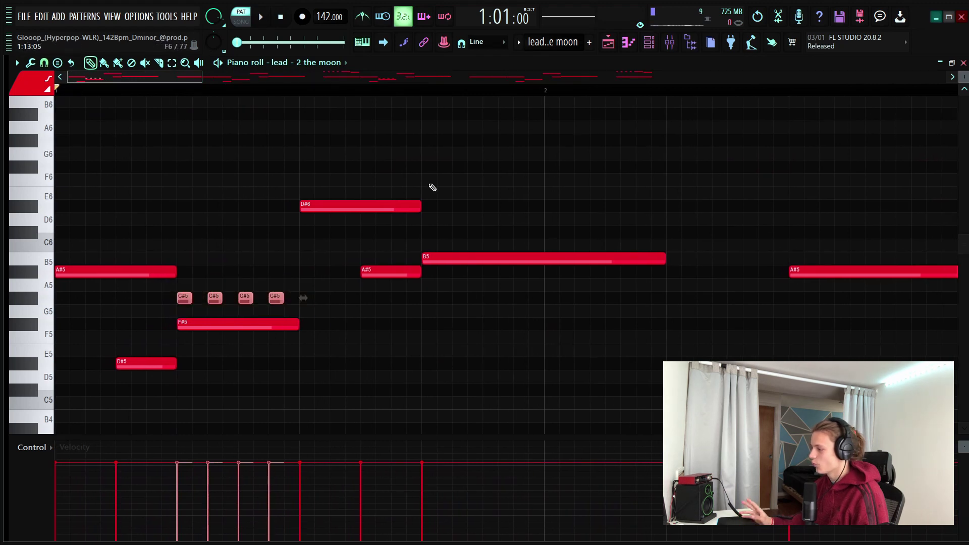
{"action": "scroll", "coordinate": [108, 85], "scroll_direction": "down", "scroll_amount": 10}
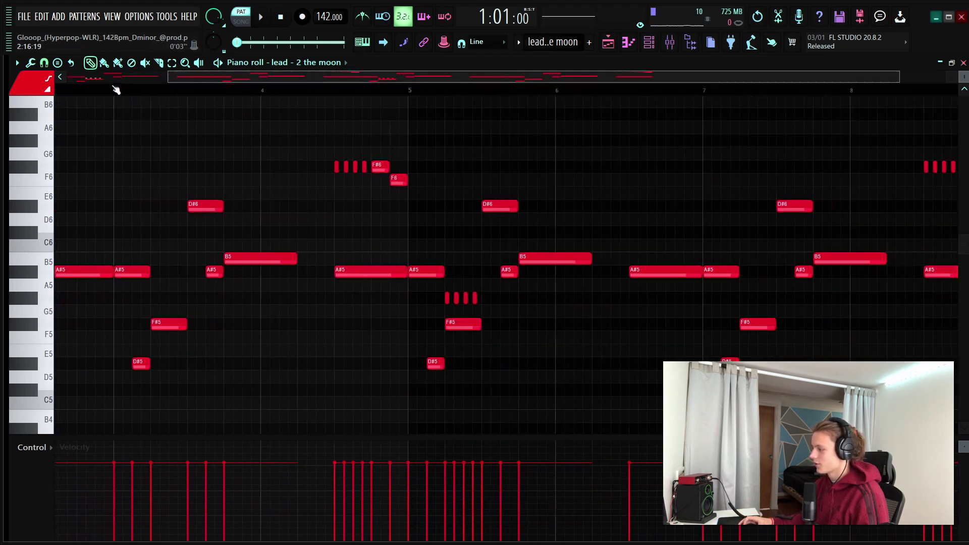
Step: Open the lead - 2 the moon channel settings, inspect the volume envelope and the portamento and mono options, and close them
{"action": "left_click", "coordinate": [649, 42]}
{"action": "left_click", "coordinate": [293, 254]}
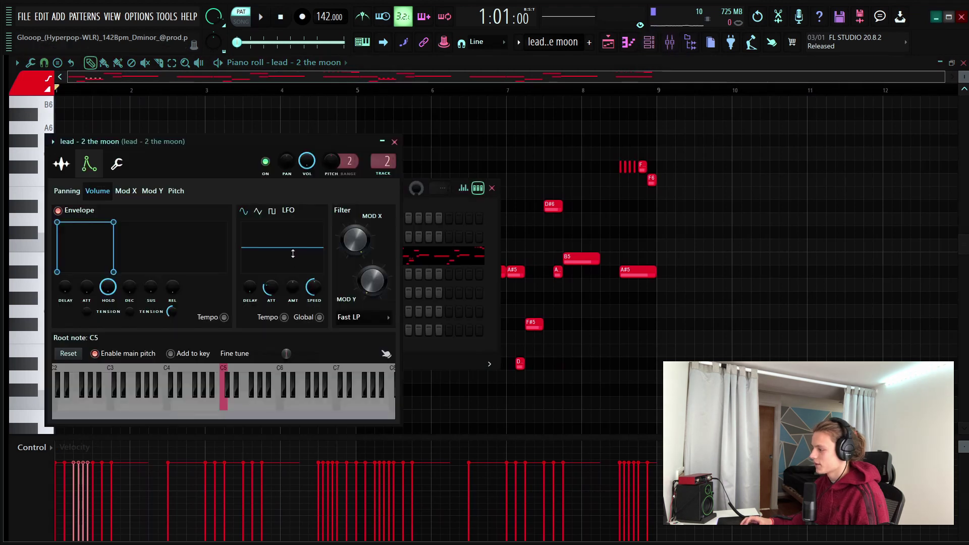
{"action": "left_click_drag", "start_coordinate": [195, 140], "coordinate": [399, 132]}
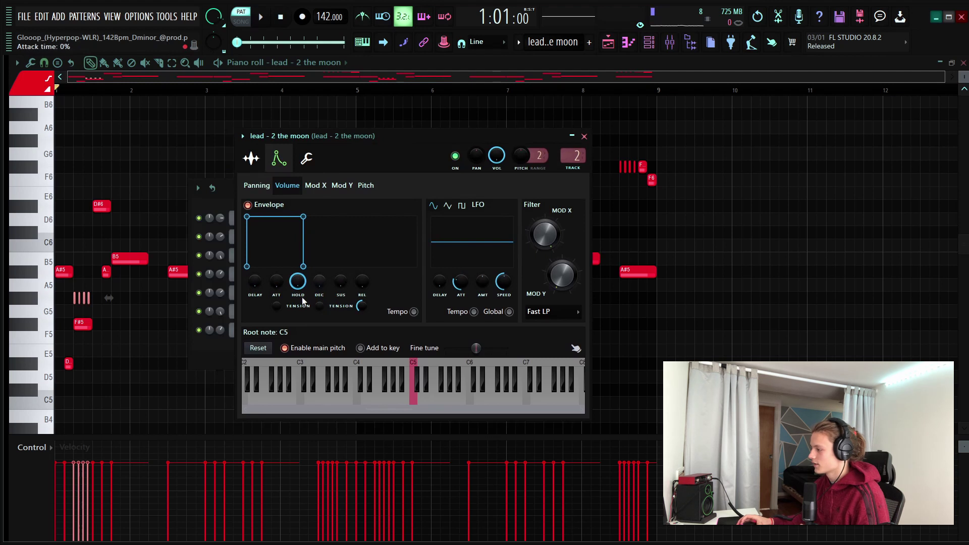
{"action": "left_click", "coordinate": [307, 160]}
{"action": "left_click_drag", "start_coordinate": [402, 138], "coordinate": [410, 124]}
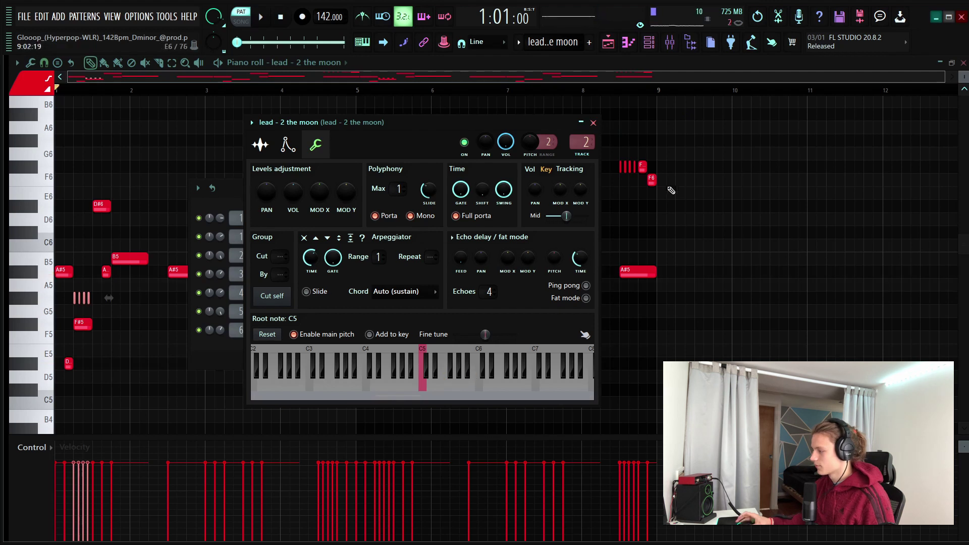
{"action": "left_click", "coordinate": [593, 123]}
Step: Locate the short repeated F#6 notes in bar 4 and play the pattern from the start
{"action": "scroll", "coordinate": [163, 79], "scroll_direction": "up", "scroll_amount": 5}
{"action": "left_click_drag", "start_coordinate": [162, 79], "coordinate": [111, 78]}
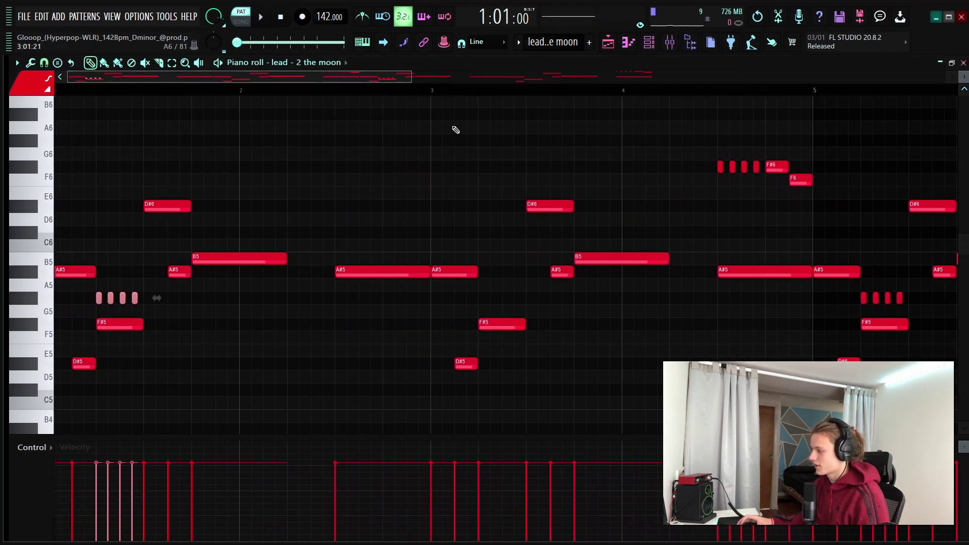
{"action": "scroll", "coordinate": [223, 93], "scroll_direction": "down", "scroll_amount": 4}
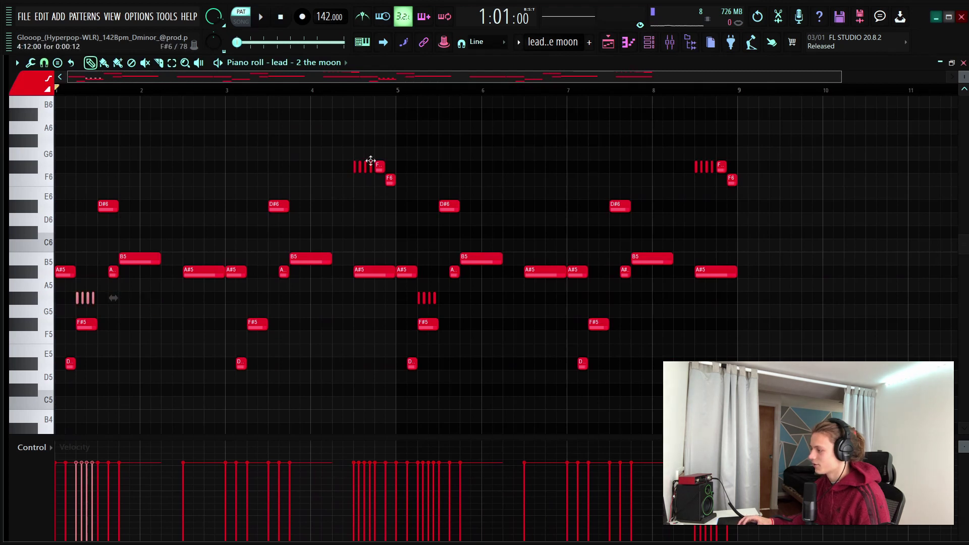
{"action": "left_click_drag", "start_coordinate": [371, 161], "coordinate": [341, 172]}
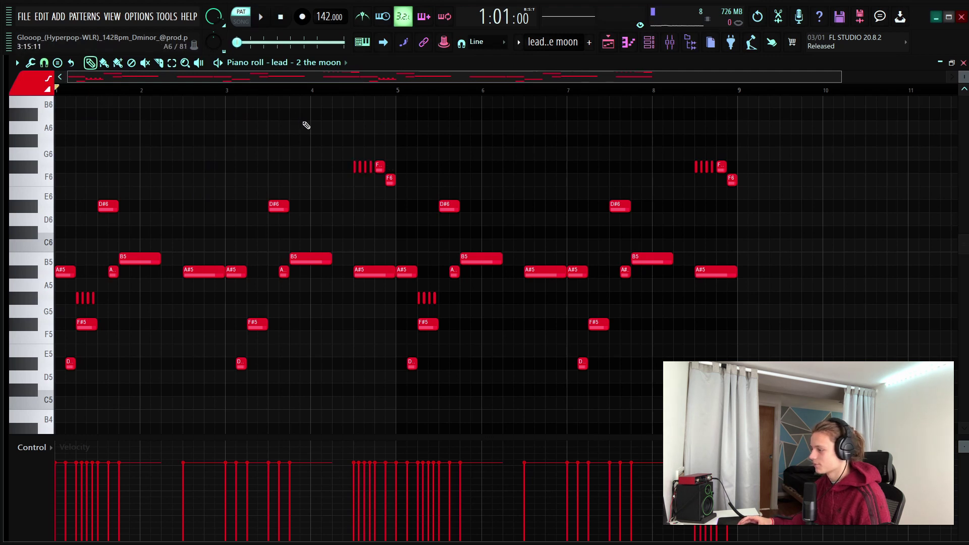
{"action": "key", "text": "space"}
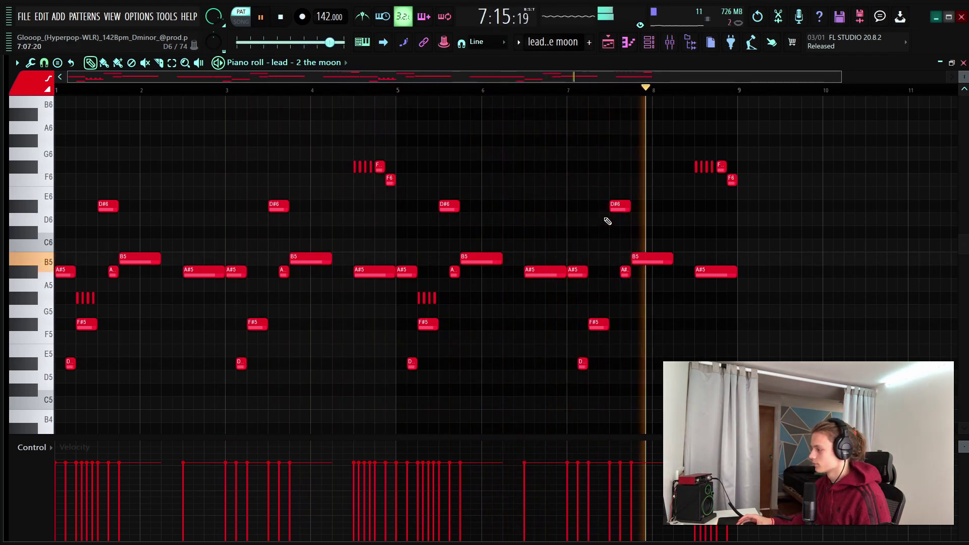
{"action": "key", "text": "space"}
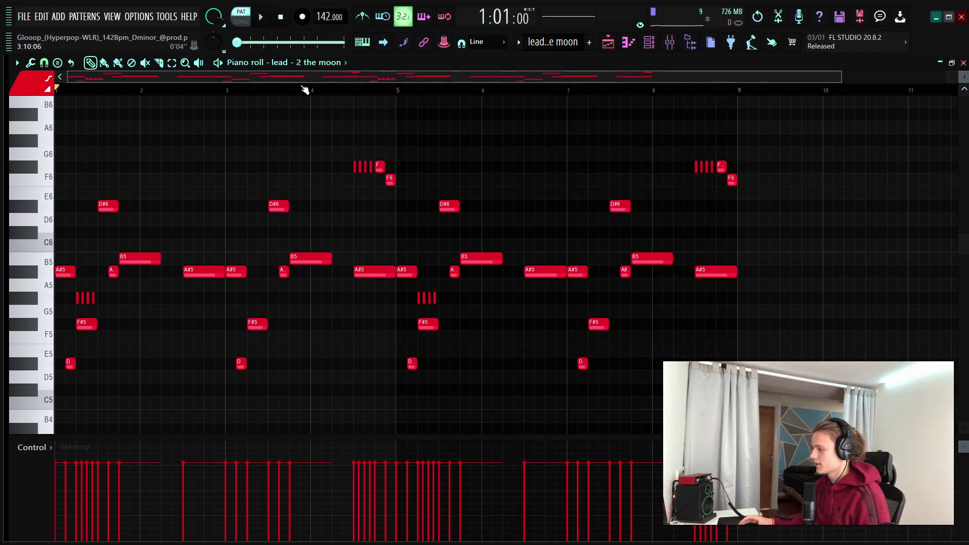
Step: Select the notes of the first four bars for comparison and switch to the lead - bipolar bag pattern
{"action": "left_click_drag", "start_coordinate": [399, 122], "coordinate": [3, 341]}
{"action": "left_click_drag", "start_coordinate": [384, 123], "coordinate": [55, 373]}
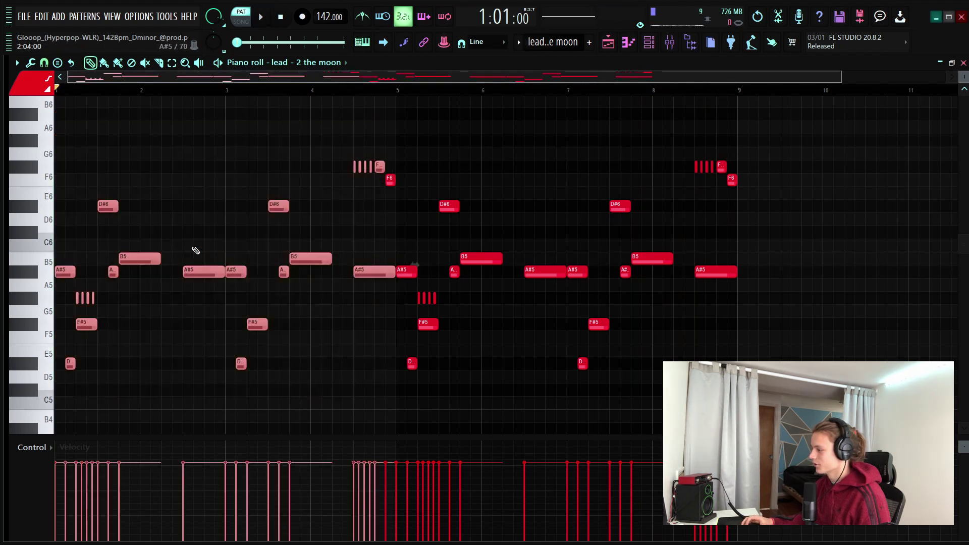
{"action": "scroll", "coordinate": [292, 99], "scroll_direction": "up", "scroll_amount": 4}
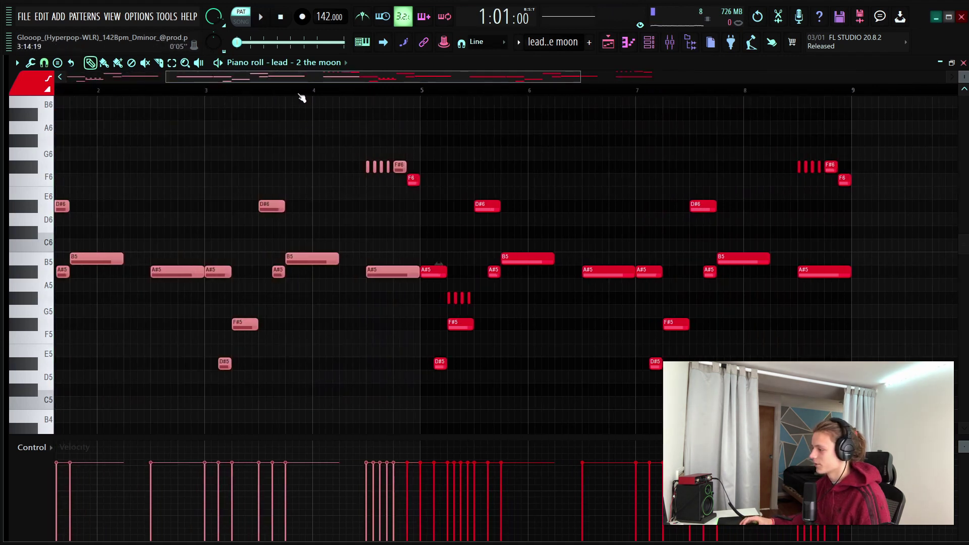
{"action": "left_click", "coordinate": [465, 296], "text": "ctrl"}
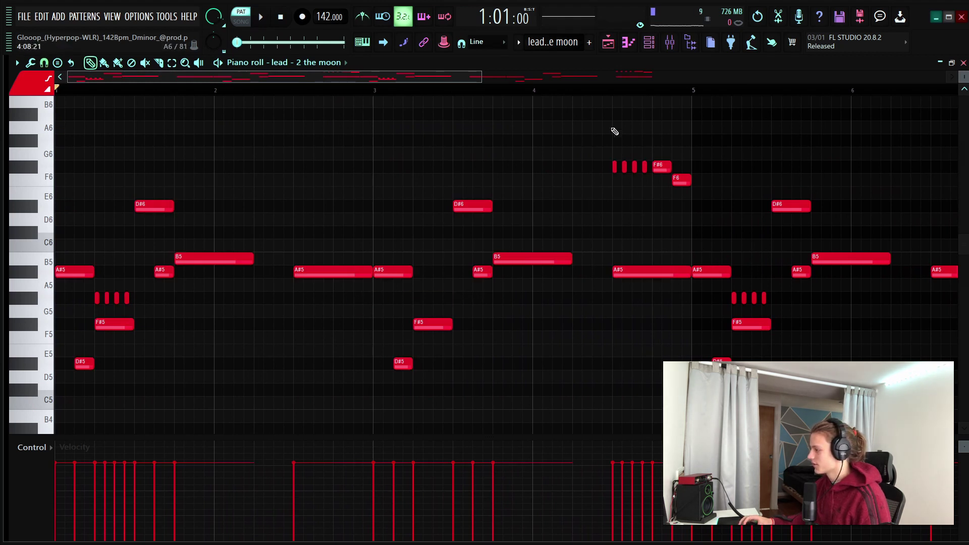
{"action": "scroll", "coordinate": [527, 93], "scroll_direction": "down", "scroll_amount": 4}
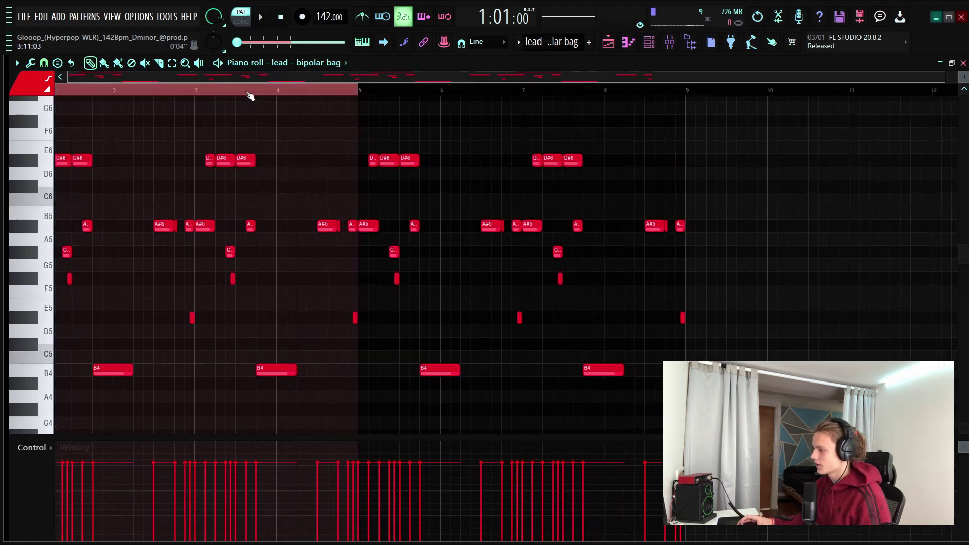
Step: Clear the four-bar time selection in the lead - bipolar bag pattern and view its opening bars
{"action": "scroll", "coordinate": [249, 96], "scroll_direction": "down", "scroll_amount": 1}
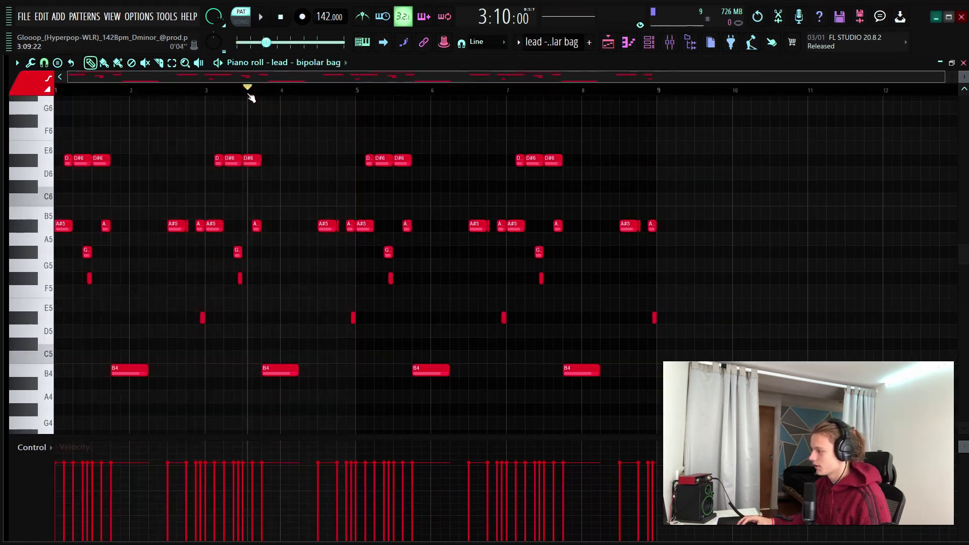
{"action": "left_click", "coordinate": [339, 69]}
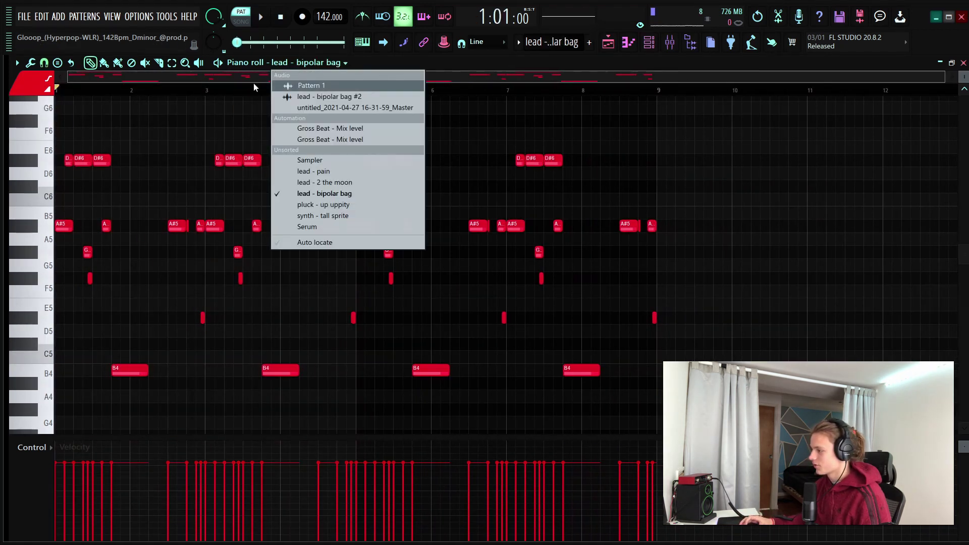
{"action": "left_click", "coordinate": [253, 84]}
{"action": "scroll", "coordinate": [100, 90], "scroll_direction": "up", "scroll_amount": 5}
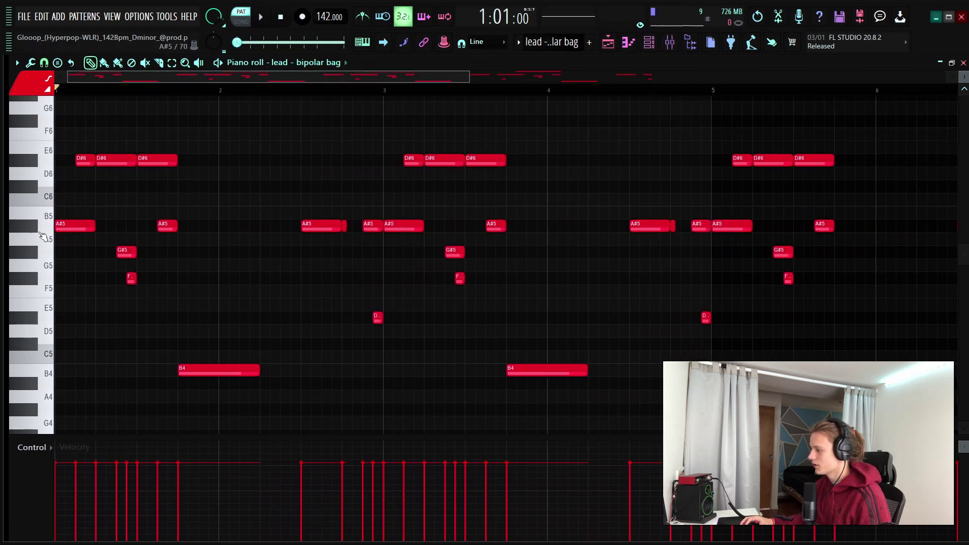
Step: Select the short D#6 note in bar 1 to examine how the melody jumps between high and low notes
{"action": "scroll", "coordinate": [180, 147], "scroll_direction": "up", "scroll_amount": 2}
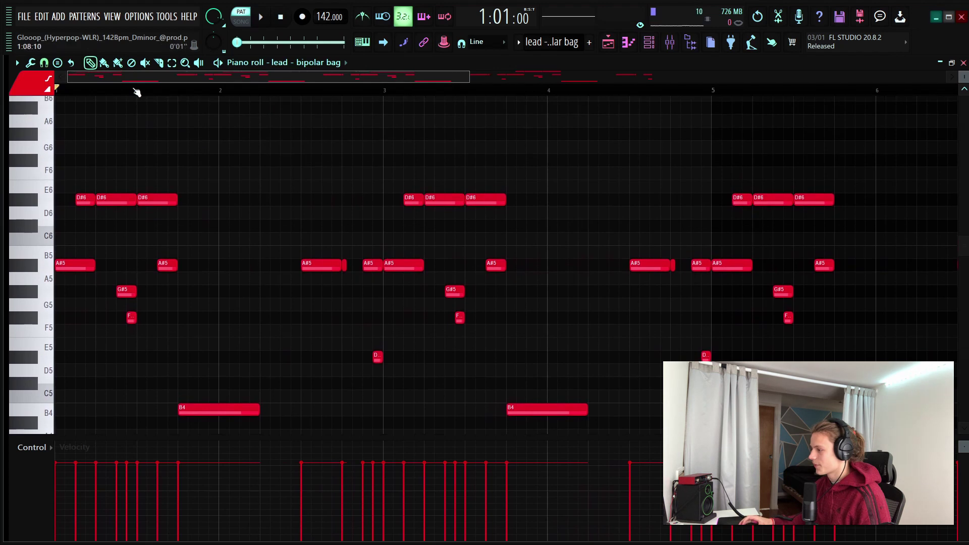
{"action": "scroll", "coordinate": [117, 91], "scroll_direction": "up", "scroll_amount": 1}
{"action": "left_click", "coordinate": [83, 203], "text": "ctrl"}
{"action": "key", "text": "ctrl+Down"}
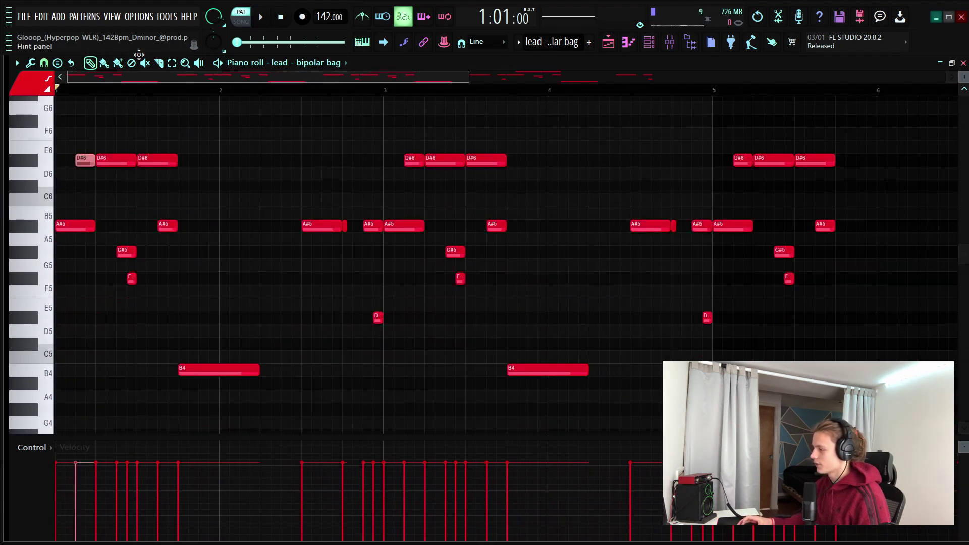
{"action": "scroll", "coordinate": [96, 91], "scroll_direction": "up", "scroll_amount": 2}
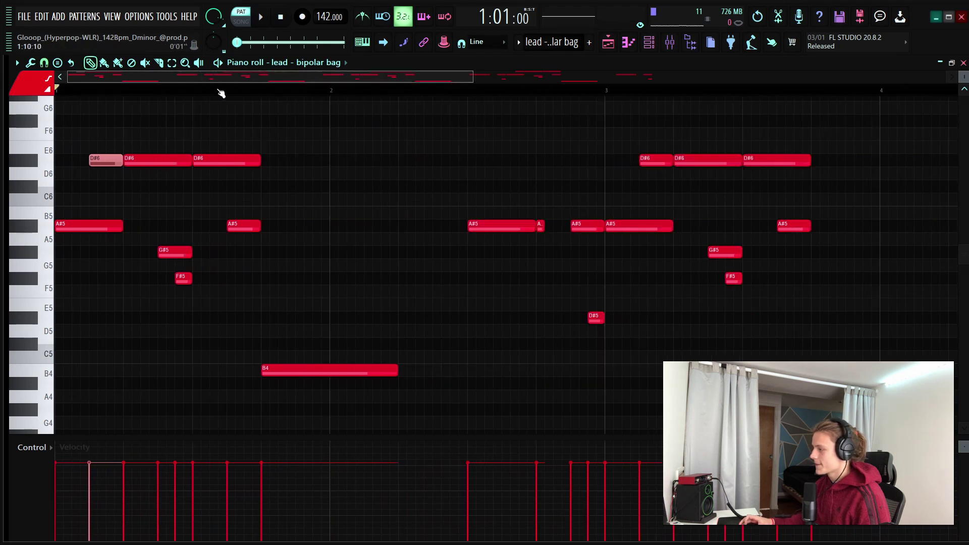
{"action": "scroll", "coordinate": [221, 93], "scroll_direction": "down", "scroll_amount": 2}
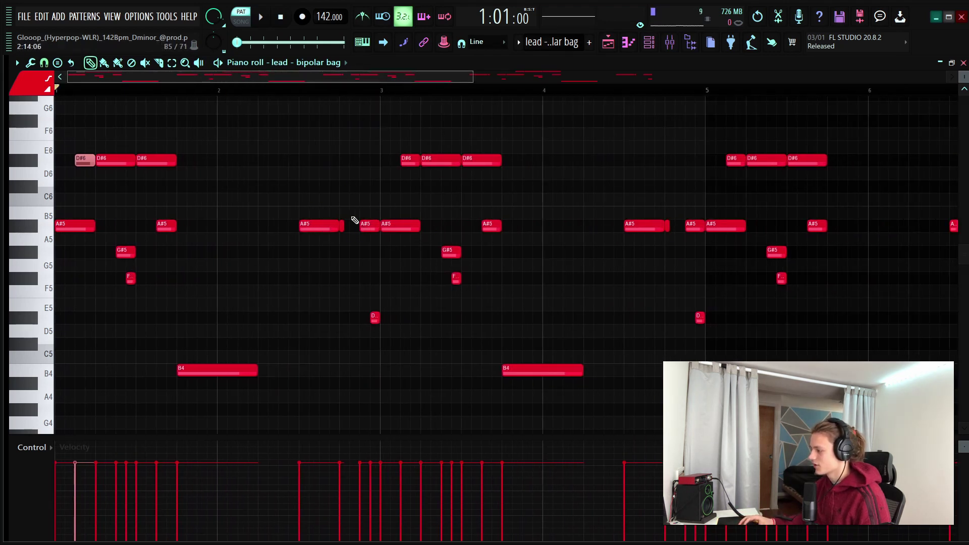
Step: Select the short A#5 and D#5 notes at the end of bar 2 to examine them, and clear the selection
{"action": "left_click_drag", "start_coordinate": [345, 221], "coordinate": [376, 324]}
{"action": "scroll", "coordinate": [395, 91], "scroll_direction": "down", "scroll_amount": 2}
{"action": "scroll", "coordinate": [480, 280], "scroll_direction": "down", "scroll_amount": 3}
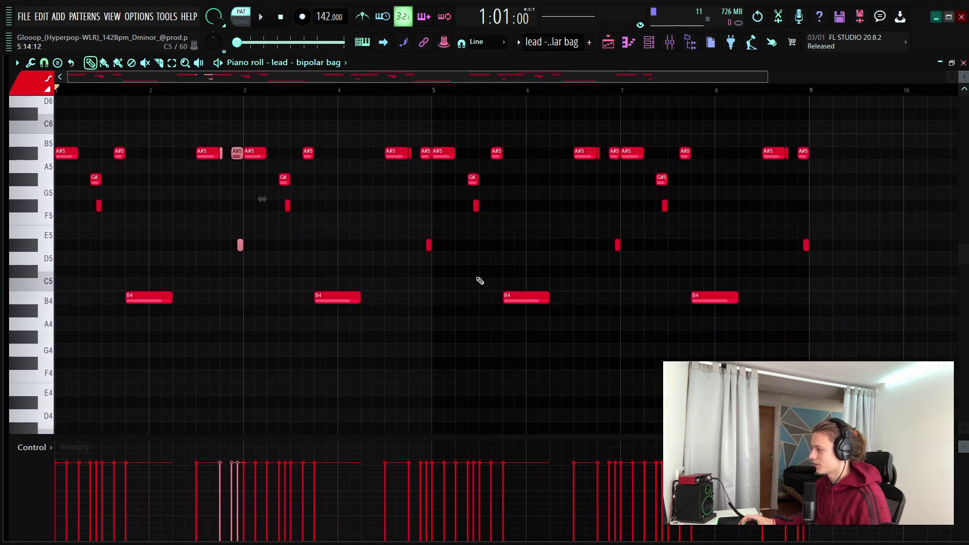
{"action": "scroll", "coordinate": [212, 150], "scroll_direction": "up", "scroll_amount": 4}
{"action": "left_click_drag", "start_coordinate": [230, 156], "coordinate": [37, 422]}
{"action": "left_click", "coordinate": [256, 100], "text": "ctrl"}
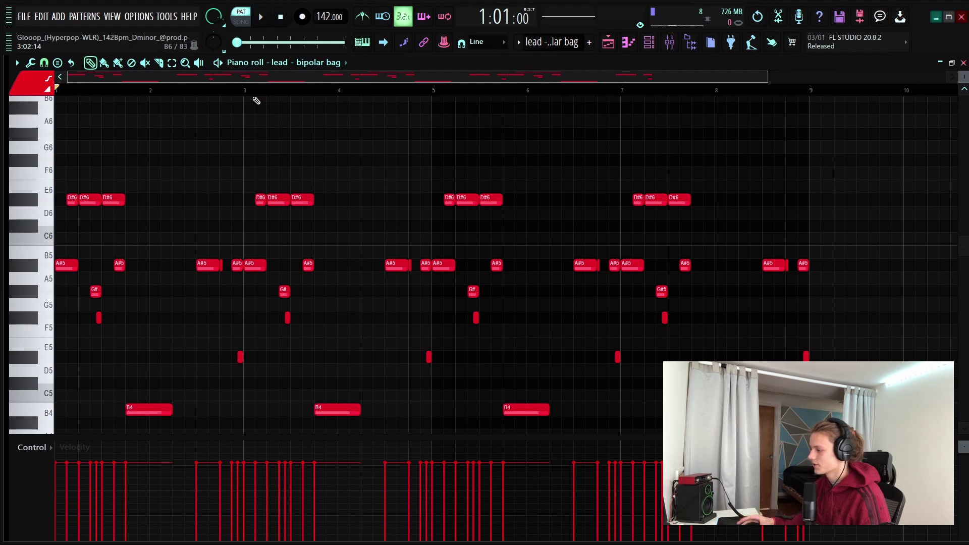
Step: Play the lead - bipolar bag pattern from the start through bar 7 and stop playback
{"action": "scroll", "coordinate": [243, 149], "scroll_direction": "down", "scroll_amount": 2}
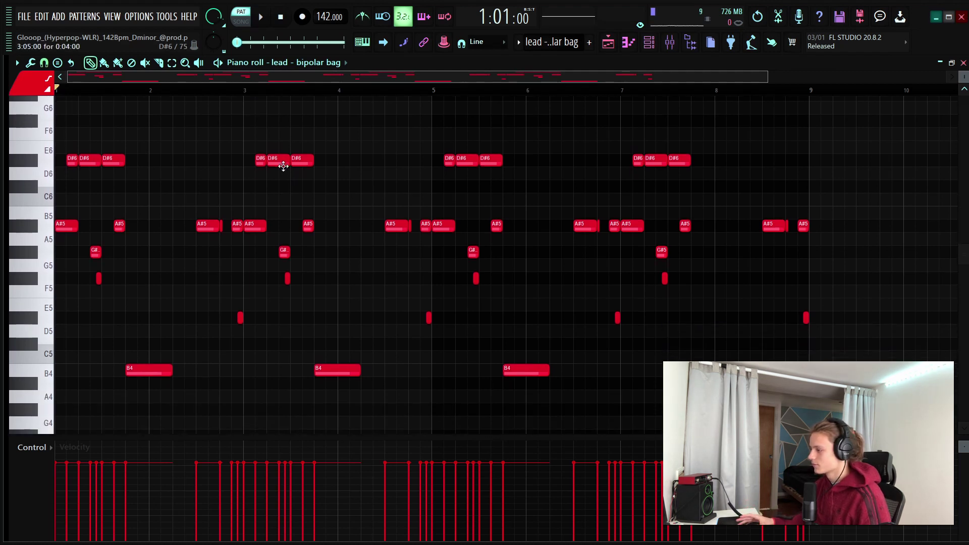
{"action": "key", "text": "space"}
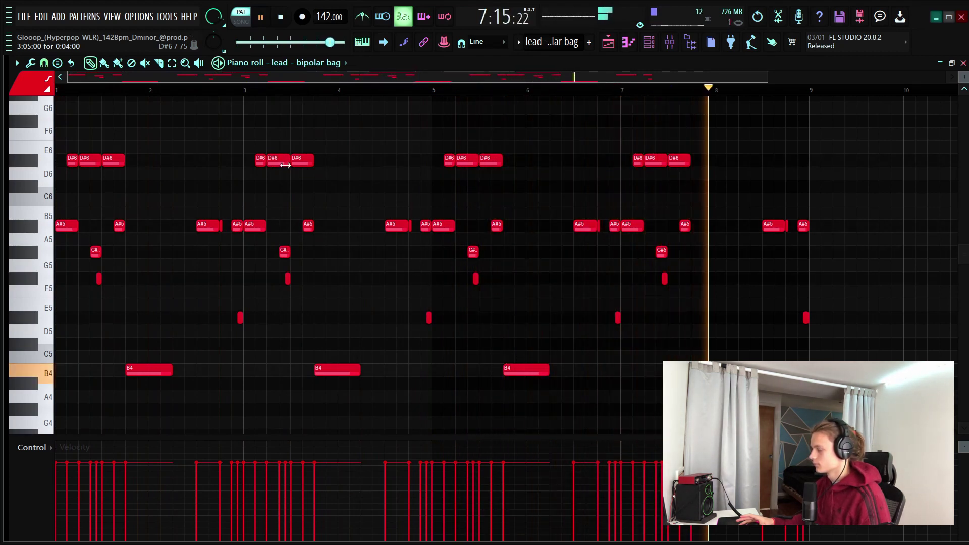
{"action": "key", "text": "space"}
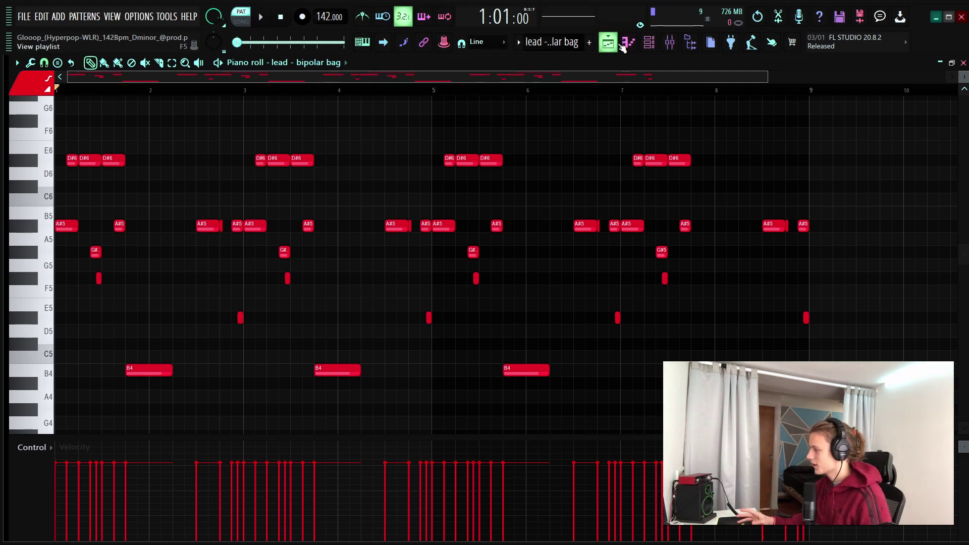
Step: Switch to the pluck - up uppity pattern, select all of its notes to examine them, and deselect them
{"action": "scroll", "coordinate": [554, 42], "scroll_direction": "down", "scroll_amount": 1}
{"action": "scroll", "coordinate": [248, 94], "scroll_direction": "down", "scroll_amount": 3}
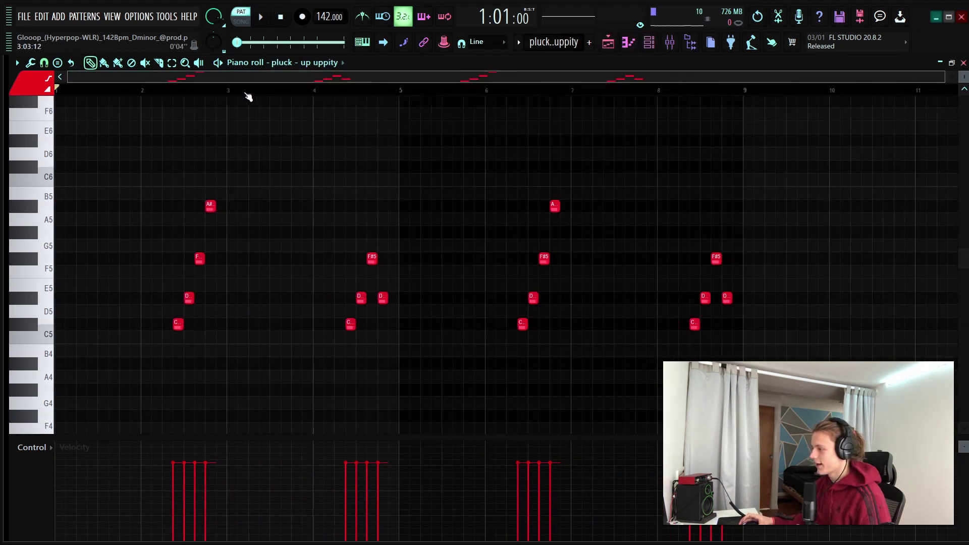
{"action": "scroll", "coordinate": [248, 96], "scroll_direction": "down", "scroll_amount": 1}
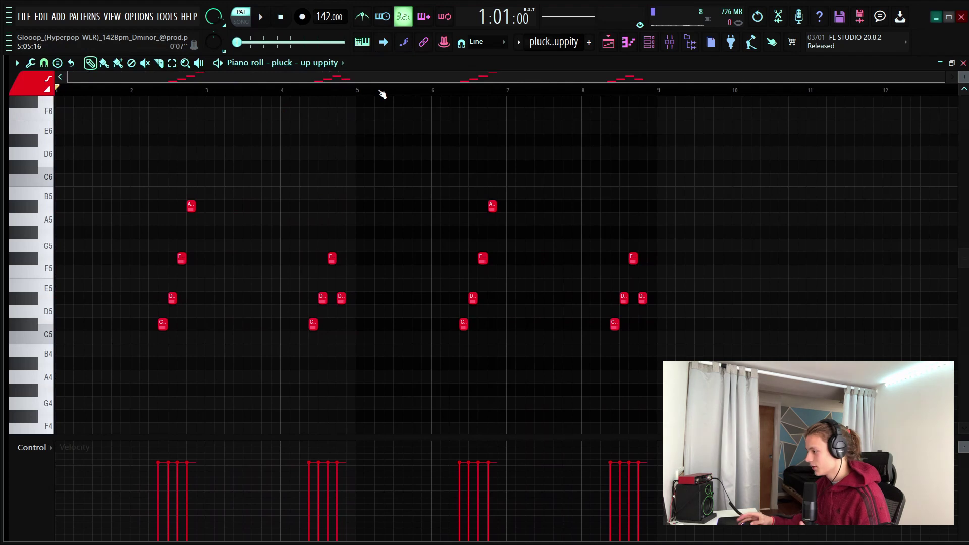
{"action": "key", "text": "ctrl+a"}
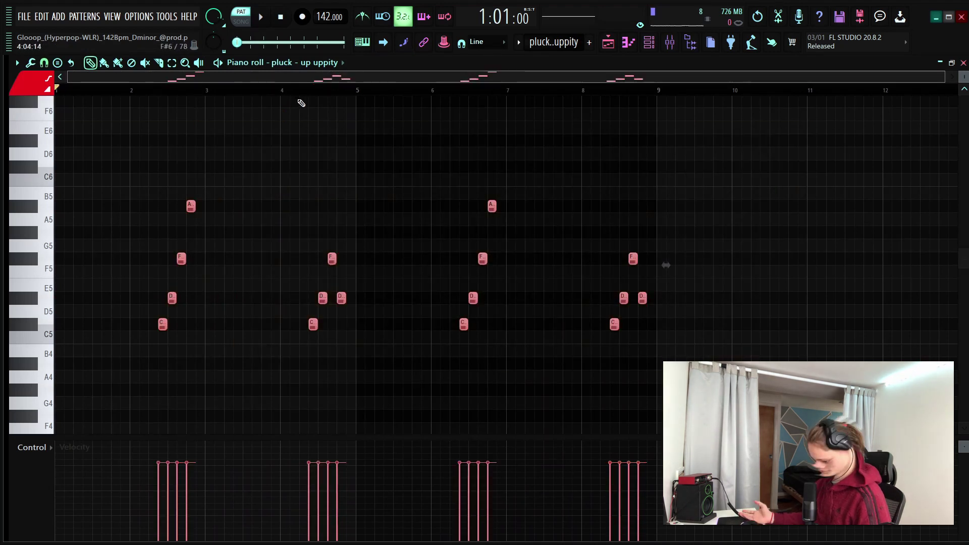
{"action": "scroll", "coordinate": [301, 103], "scroll_direction": "up", "scroll_amount": 4}
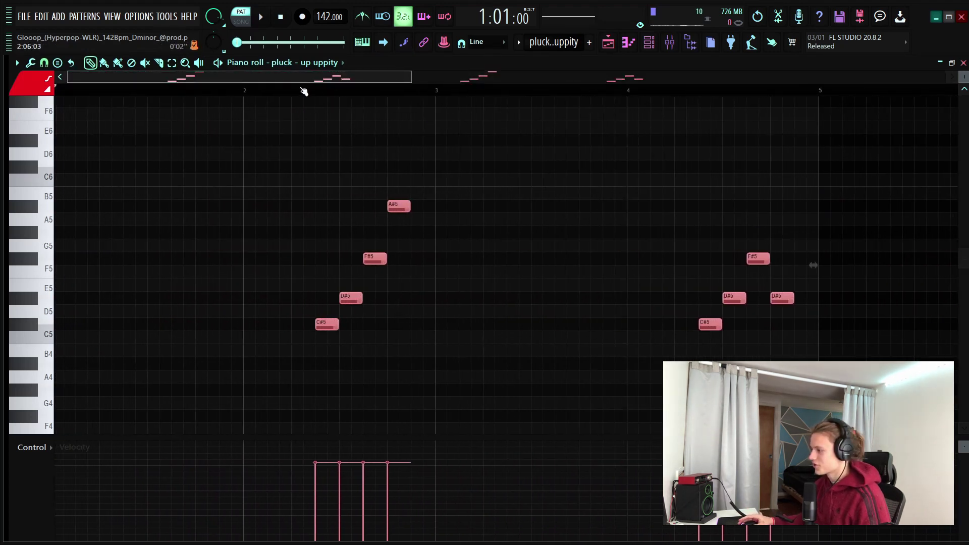
{"action": "scroll", "coordinate": [298, 96], "scroll_direction": "down", "scroll_amount": 4}
{"action": "scroll", "coordinate": [324, 120], "scroll_direction": "down", "scroll_amount": 1}
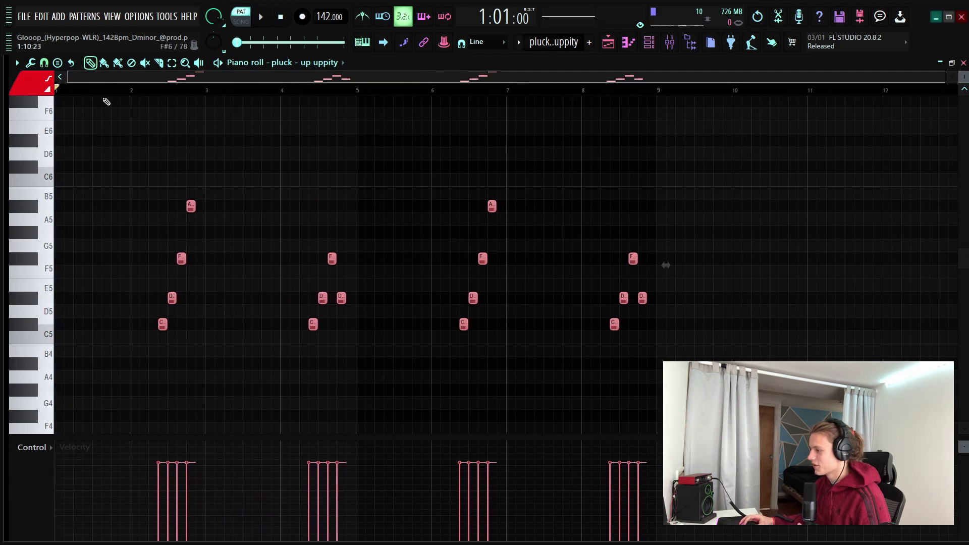
{"action": "key", "text": "ctrl+d"}
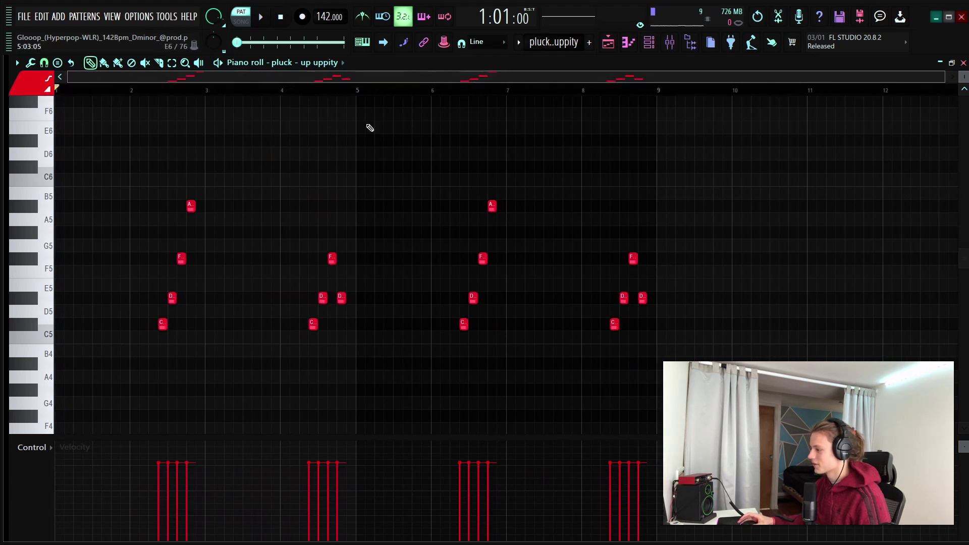
Step: Select the first four bars of the pluck - up uppity pattern and play them
{"action": "left_click_drag", "start_coordinate": [357, 93], "coordinate": [56, 92]}
{"action": "key", "text": "space"}
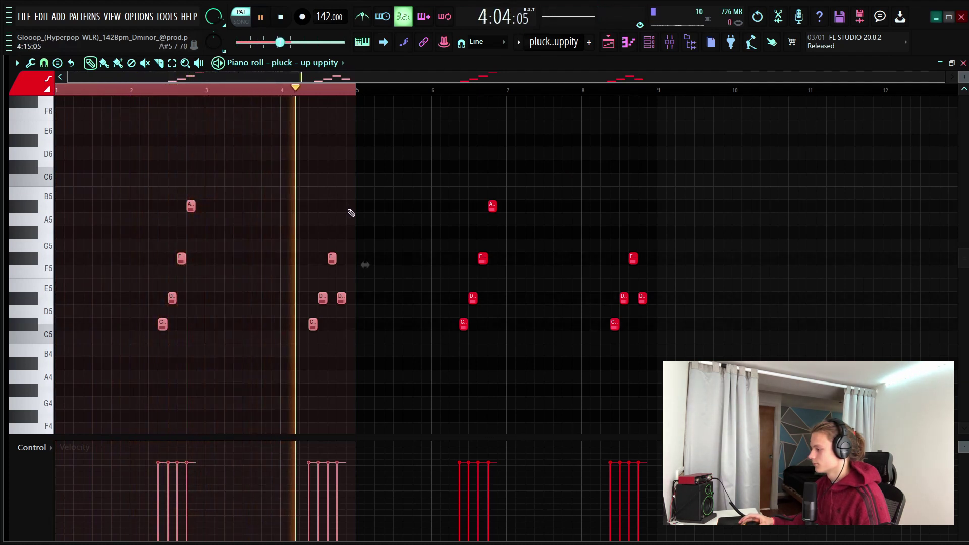
{"action": "key", "text": "space"}
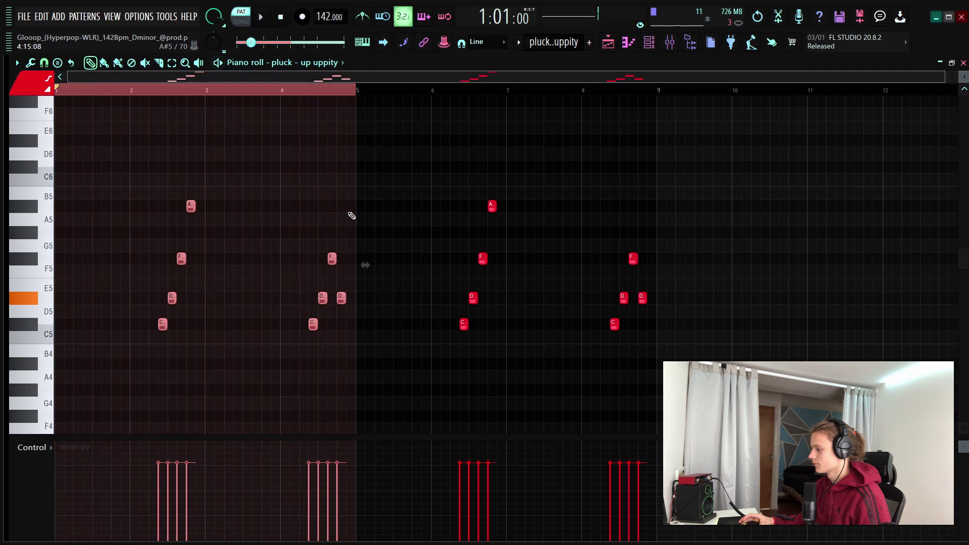
Step: Clear the four-bar selection and examine the C#5, D#5, F#5 and A#5 run in bar 2
{"action": "double_click", "coordinate": [304, 91]}
{"action": "scroll", "coordinate": [195, 93], "scroll_direction": "up", "scroll_amount": 3}
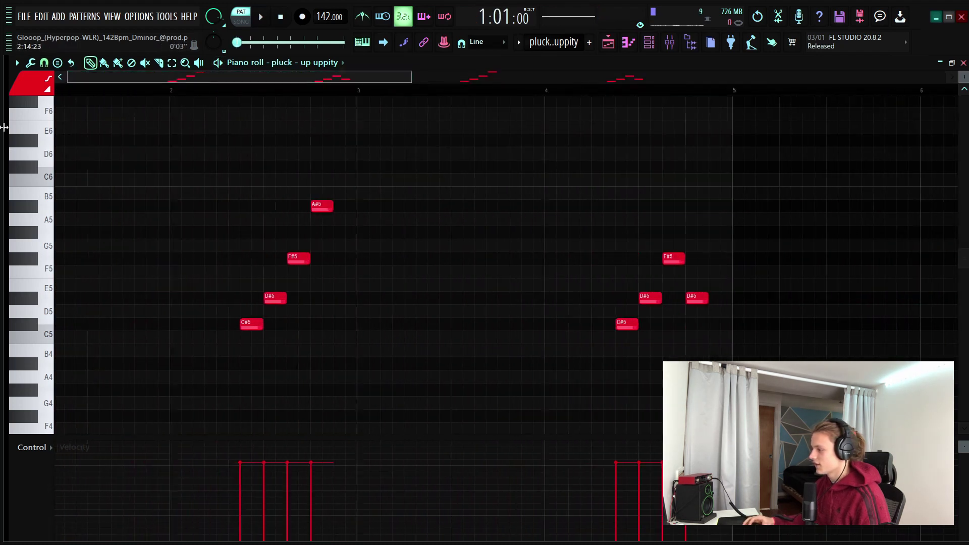
{"action": "left_click_drag", "start_coordinate": [177, 378], "coordinate": [30, 397]}
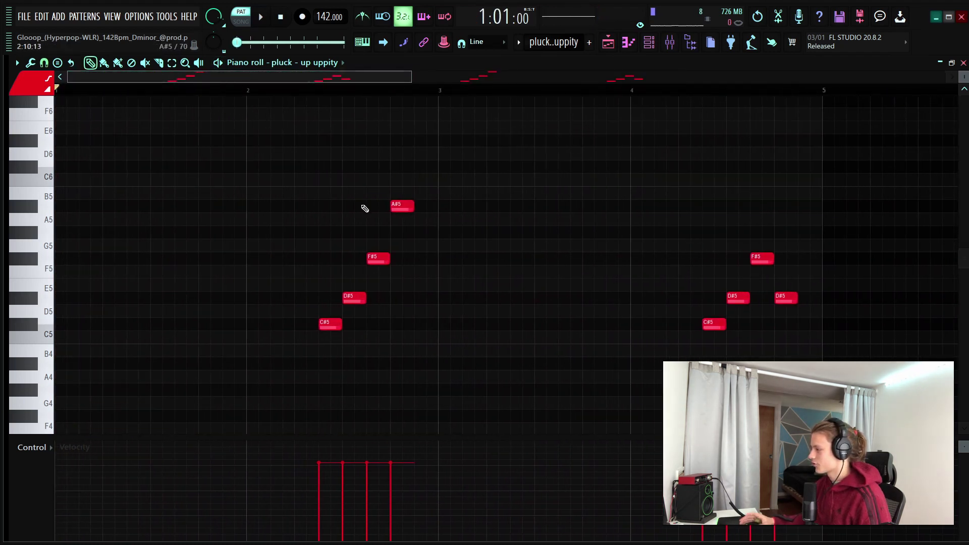
Step: Switch to the synth - tall sprite pattern, clear its bar 5 time selection, and examine and play its two D#5 notes
{"action": "scroll", "coordinate": [326, 92], "scroll_direction": "down", "scroll_amount": 5}
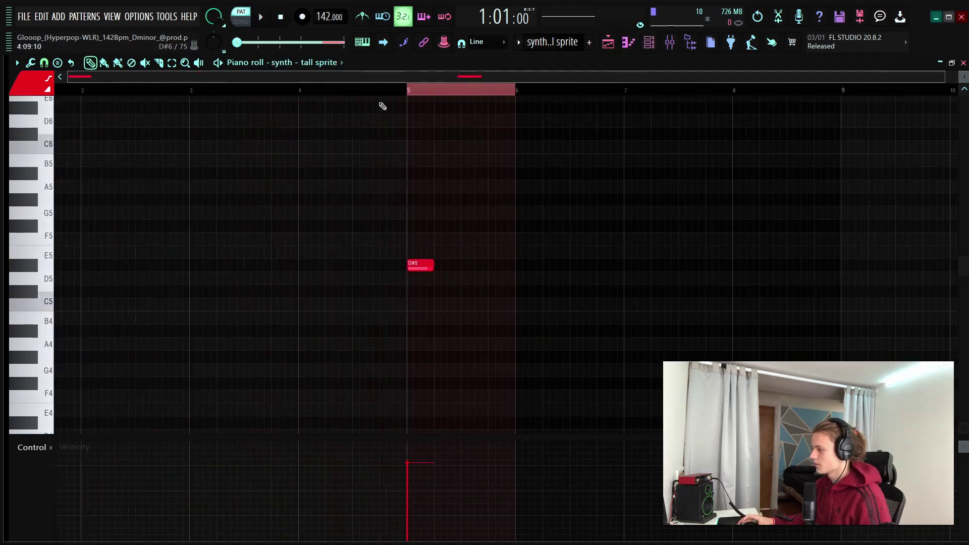
{"action": "double_click", "coordinate": [512, 91]}
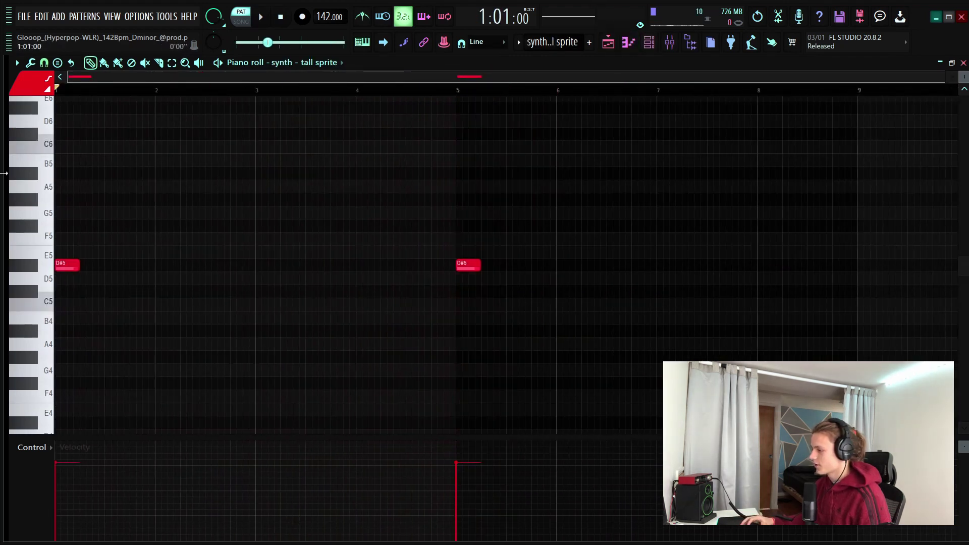
{"action": "left_click_drag", "start_coordinate": [575, 246], "coordinate": [91, 309]}
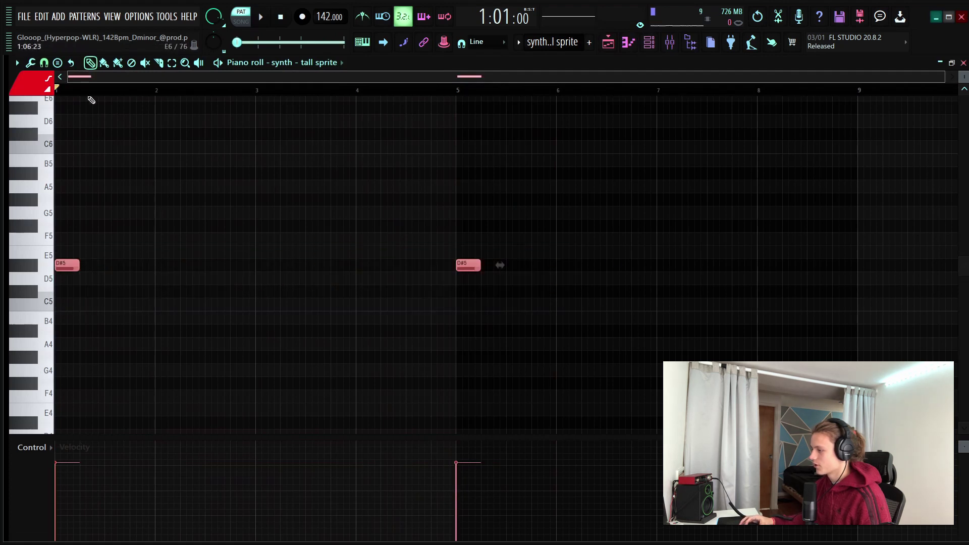
{"action": "key", "text": "ctrl+d"}
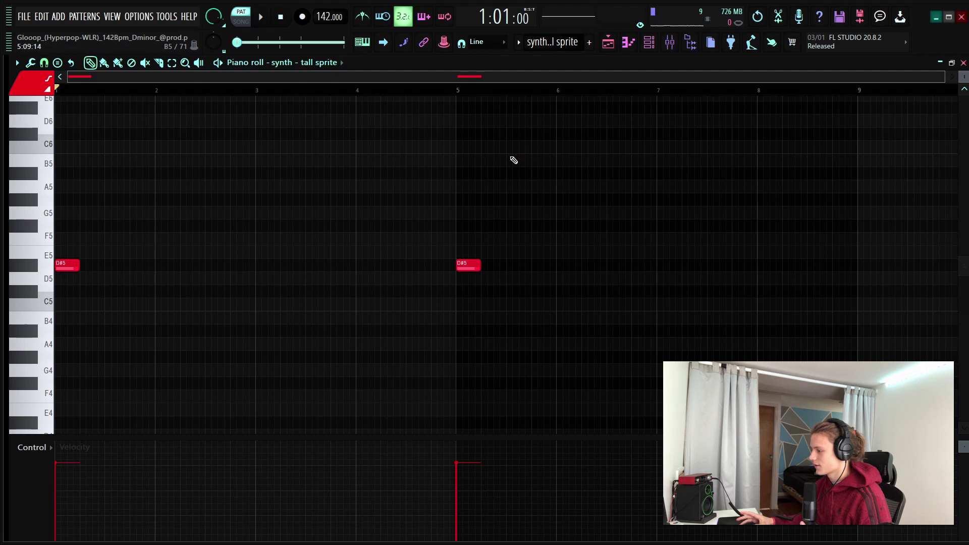
{"action": "key", "text": "space"}
{"action": "key", "text": "space"}
Step: Open the playlist and select bars 8 and 9, where the pluck - up uppity clips meet the first synth - tall sprite clip
{"action": "key", "text": "F6"}
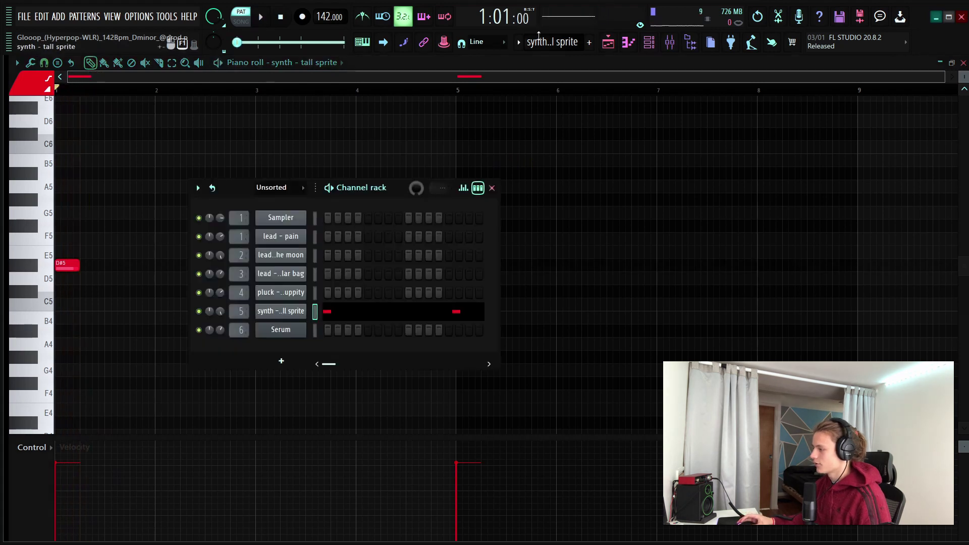
{"action": "left_click", "coordinate": [612, 46]}
{"action": "scroll", "coordinate": [344, 97], "scroll_direction": "down", "scroll_amount": 2}
{"action": "scroll", "coordinate": [318, 95], "scroll_direction": "up", "scroll_amount": 4}
{"action": "left_click_drag", "start_coordinate": [290, 95], "coordinate": [365, 99]}
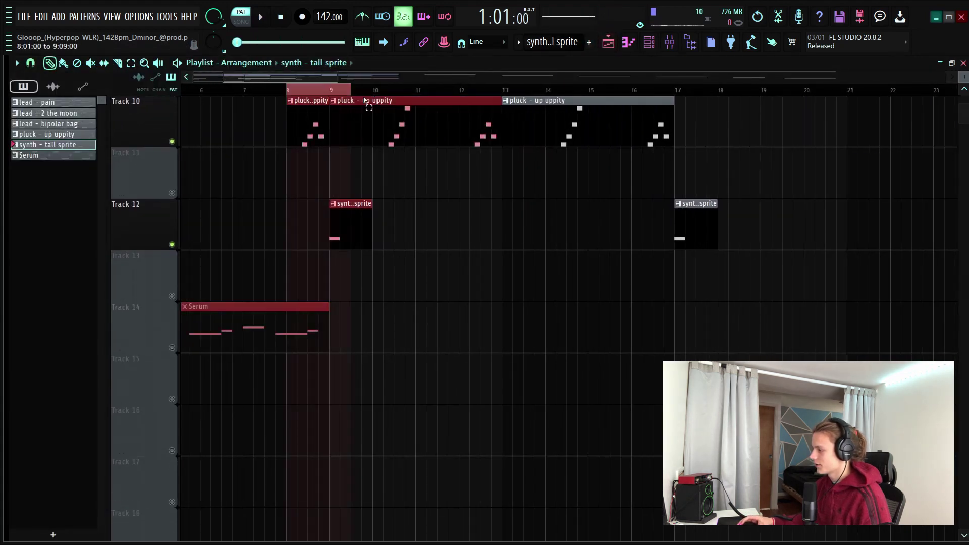
{"action": "scroll", "coordinate": [193, 237], "scroll_direction": "up", "scroll_amount": 2}
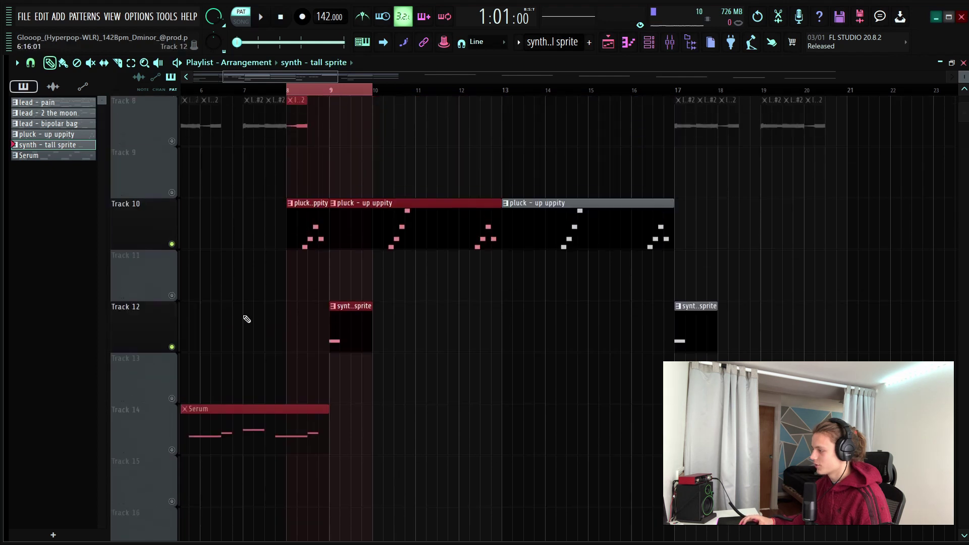
Step: Play bars 8 and 9 in song mode, stop, and move the playhead to bar 9 with the time selection cleared
{"action": "key", "text": "l"}
{"action": "left_click", "coordinate": [173, 349]}
{"action": "left_click", "coordinate": [172, 348]}
{"action": "key", "text": "space"}
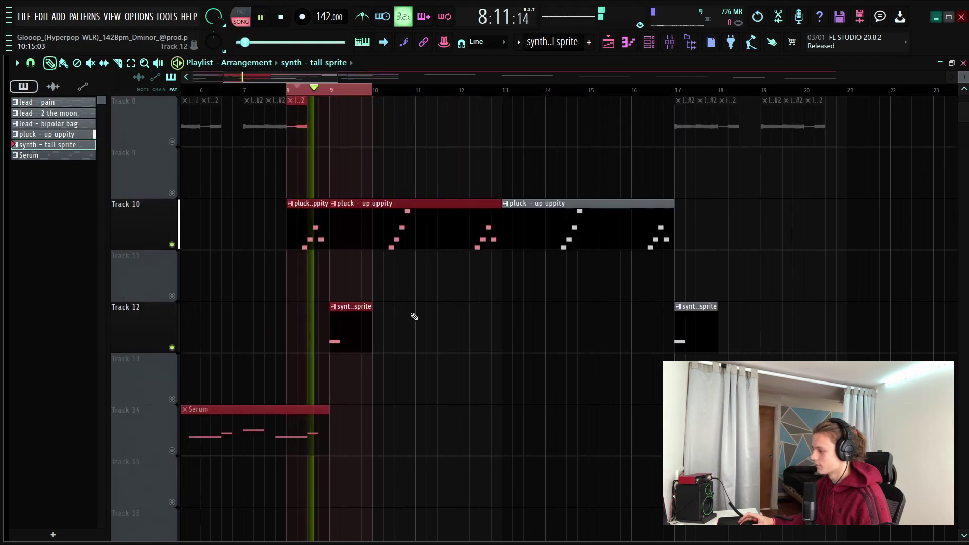
{"action": "key", "text": "space"}
{"action": "left_click", "coordinate": [329, 93]}
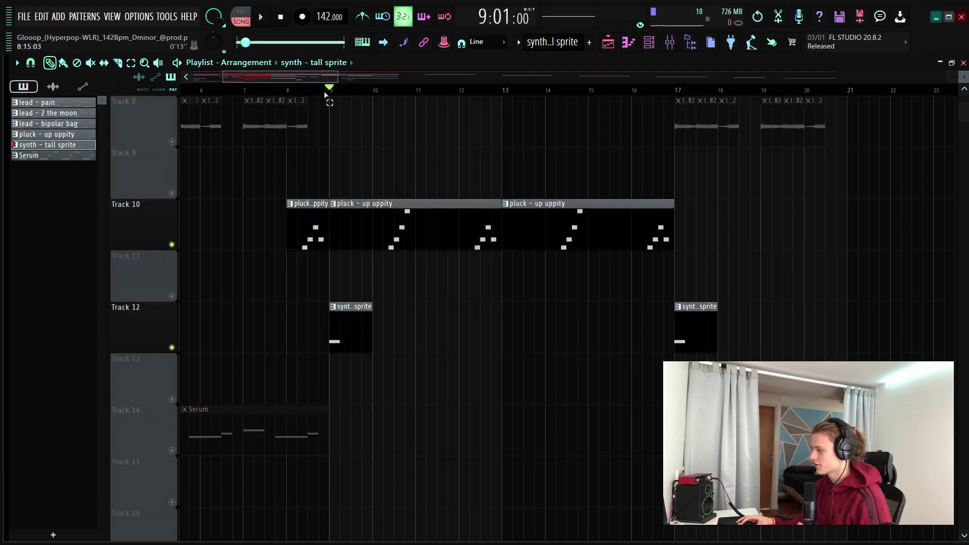
Step: Switch to the Serum pattern, open the Serum plugin to inspect its BASS - Rude preset, and close it
{"action": "scroll", "coordinate": [329, 96], "scroll_direction": "down", "scroll_amount": 6}
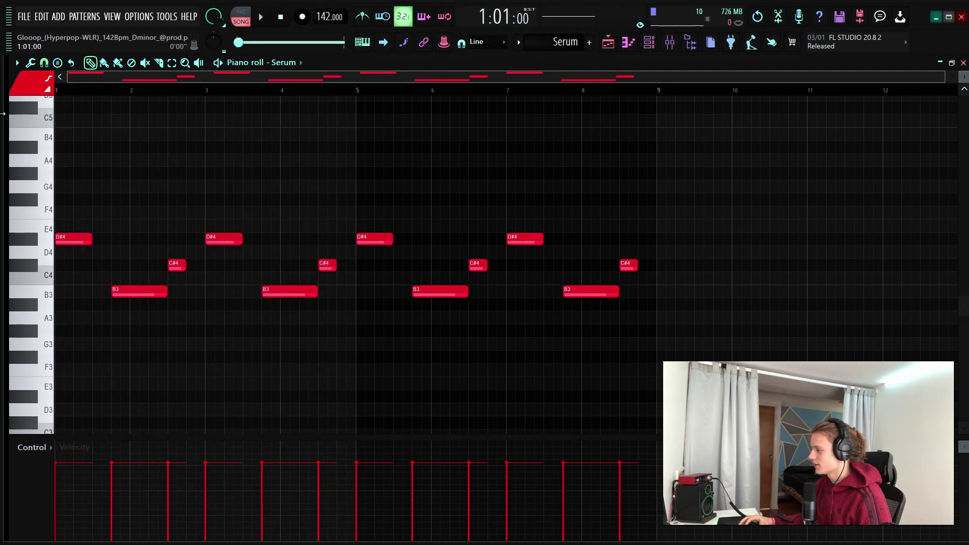
{"action": "left_click", "coordinate": [650, 43]}
{"action": "left_click", "coordinate": [302, 333]}
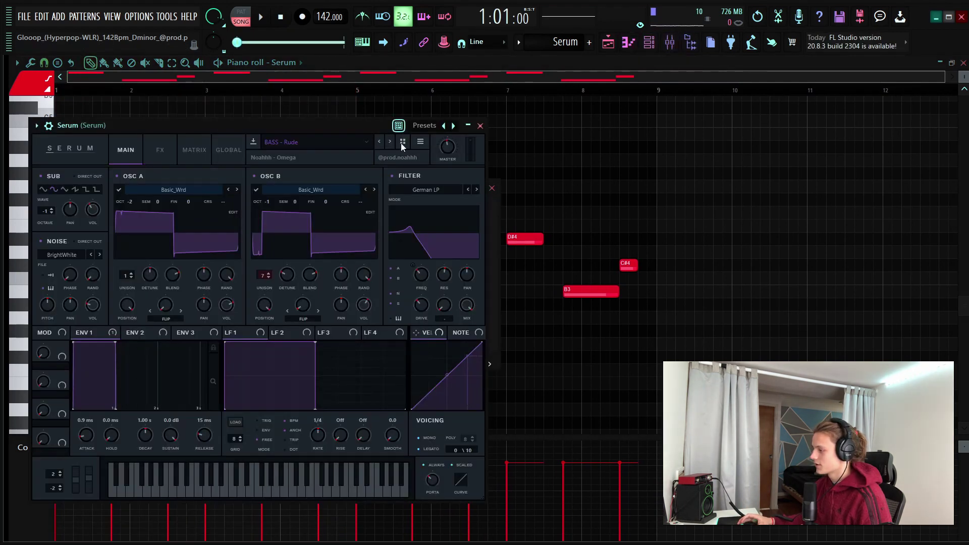
{"action": "left_click", "coordinate": [480, 126]}
Step: Examine the B3, C#4 and D#4 notes of the Serum bass pattern across its first bars
{"action": "scroll", "coordinate": [109, 93], "scroll_direction": "up", "scroll_amount": 4}
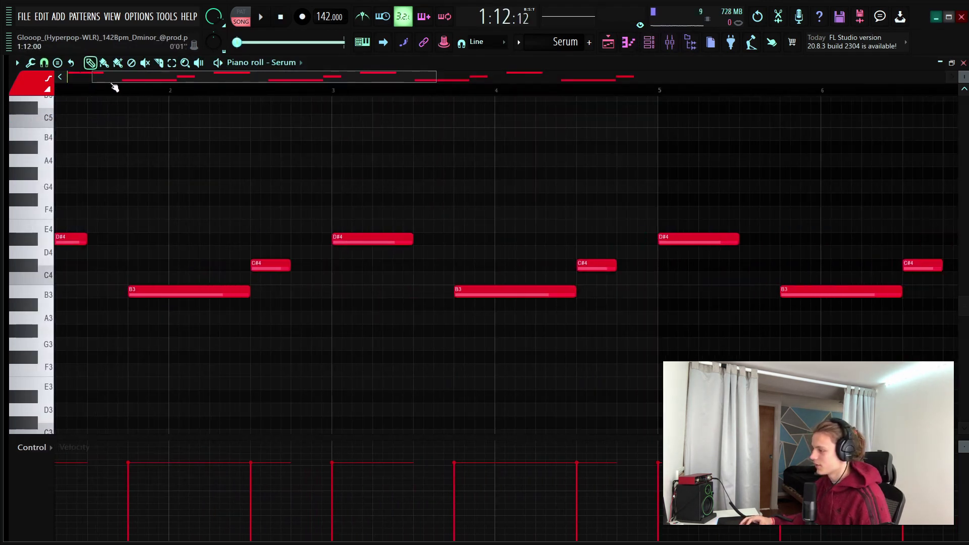
{"action": "left_click_drag", "start_coordinate": [163, 273], "coordinate": [314, 193]}
{"action": "left_click_drag", "start_coordinate": [314, 80], "coordinate": [386, 82]}
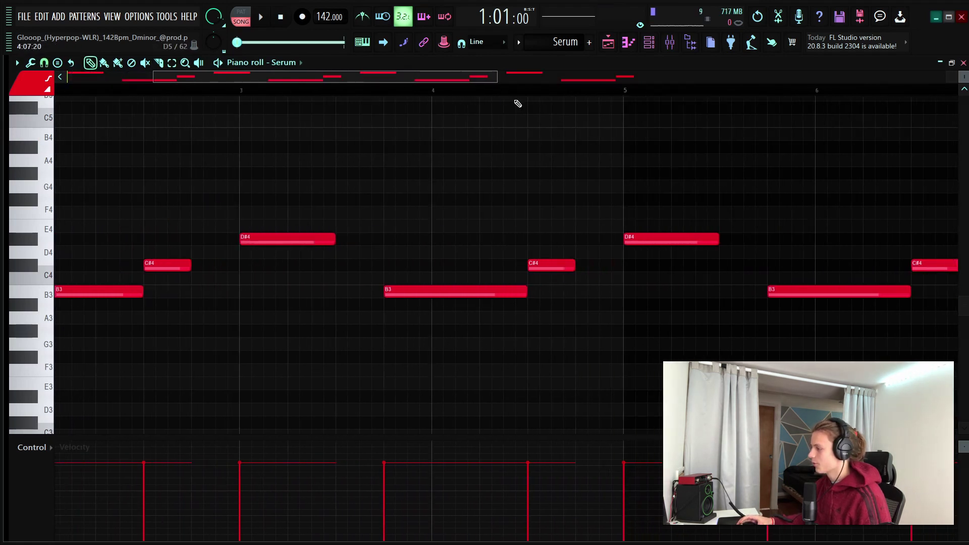
Step: Play the first four bars of the Serum bass pattern in pattern mode, clear the note selection and stop
{"action": "key", "text": "space"}
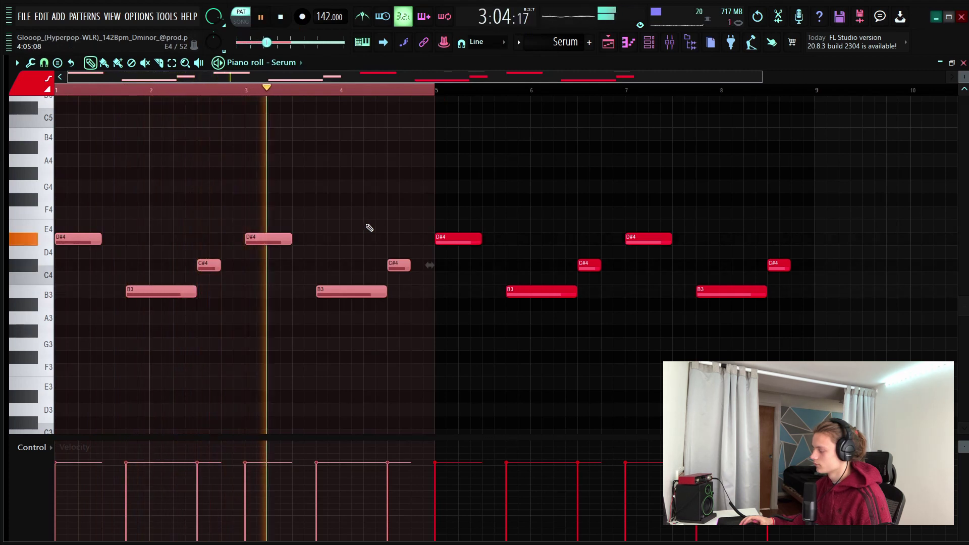
{"action": "left_click", "coordinate": [381, 219], "text": "ctrl"}
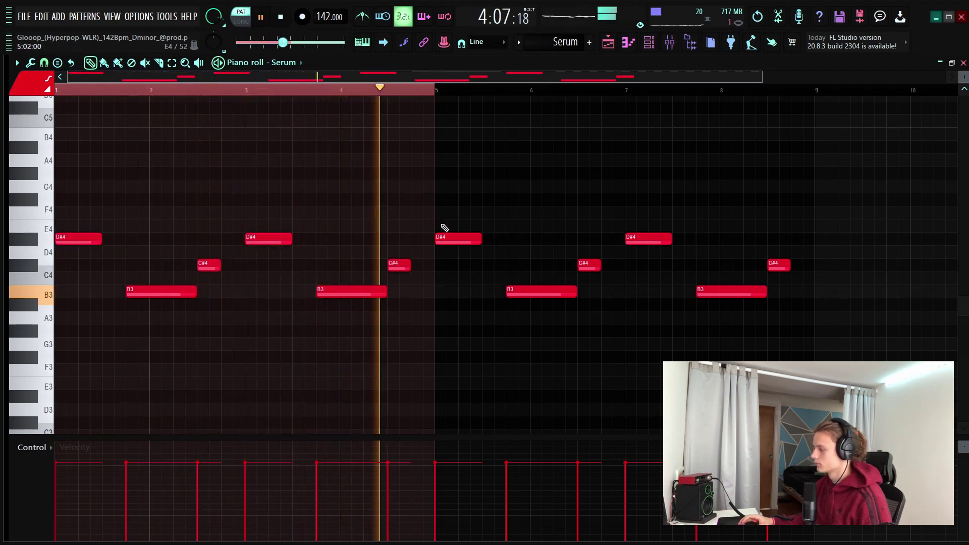
{"action": "key", "text": "space"}
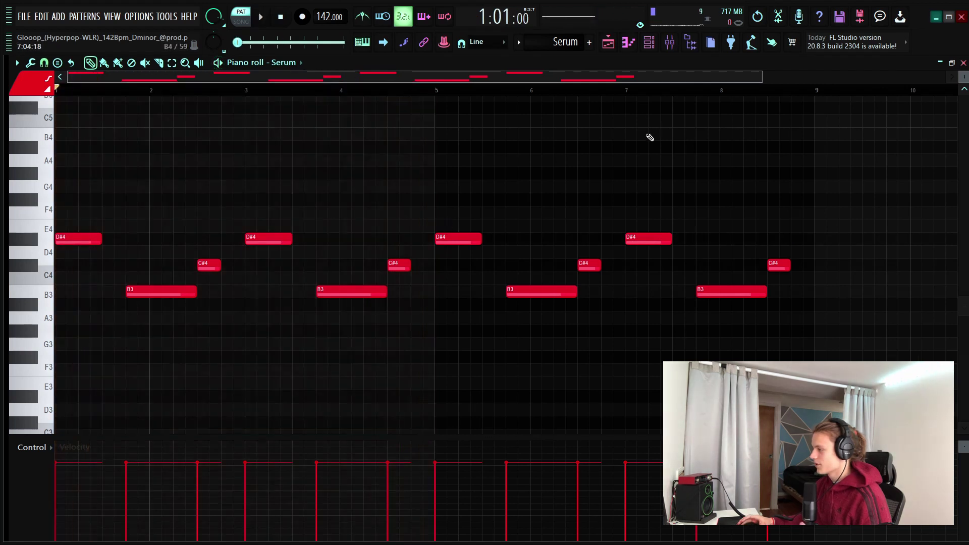
Step: Open the mixer and inspect the first Fruity parametric EQ 2 and the Fruity Fast Dist on the lead - pain track
{"action": "key", "text": "F5"}
{"action": "scroll", "coordinate": [434, 343], "scroll_direction": "up", "scroll_amount": 7}
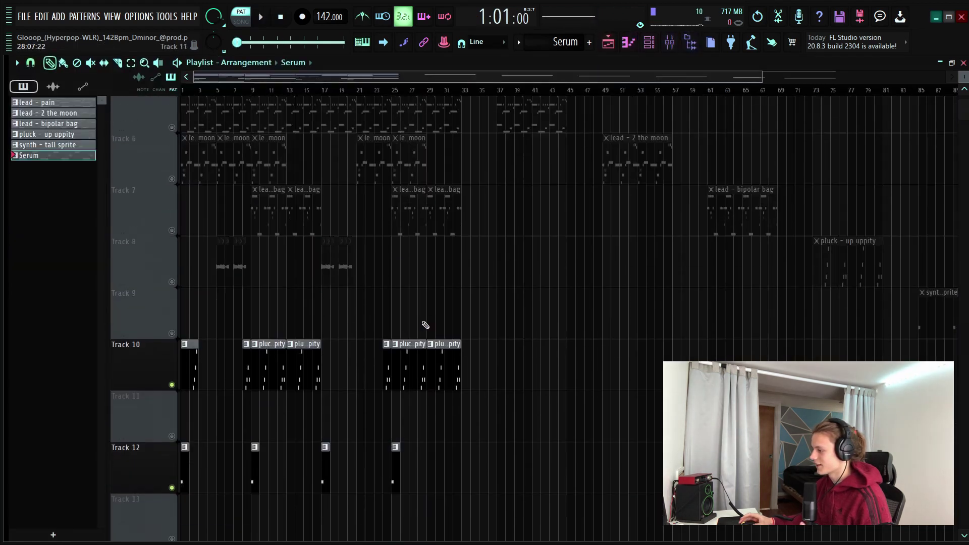
{"action": "key", "text": "F9"}
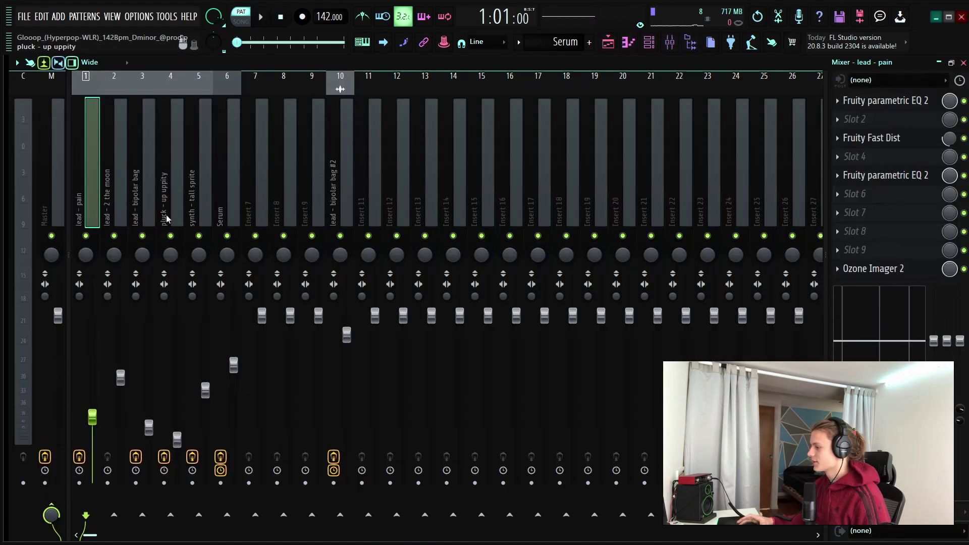
{"action": "left_click", "coordinate": [934, 105]}
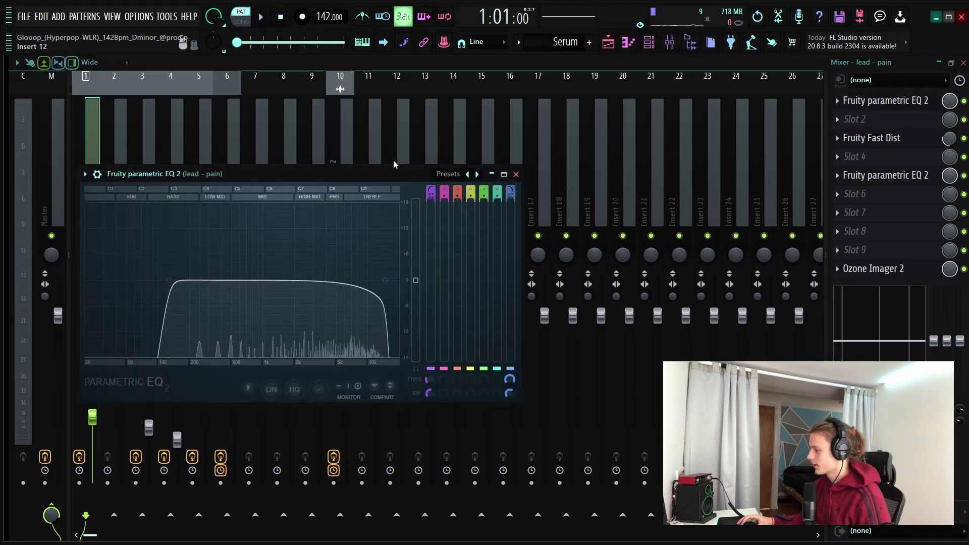
{"action": "left_click", "coordinate": [516, 174]}
{"action": "left_click", "coordinate": [933, 144]}
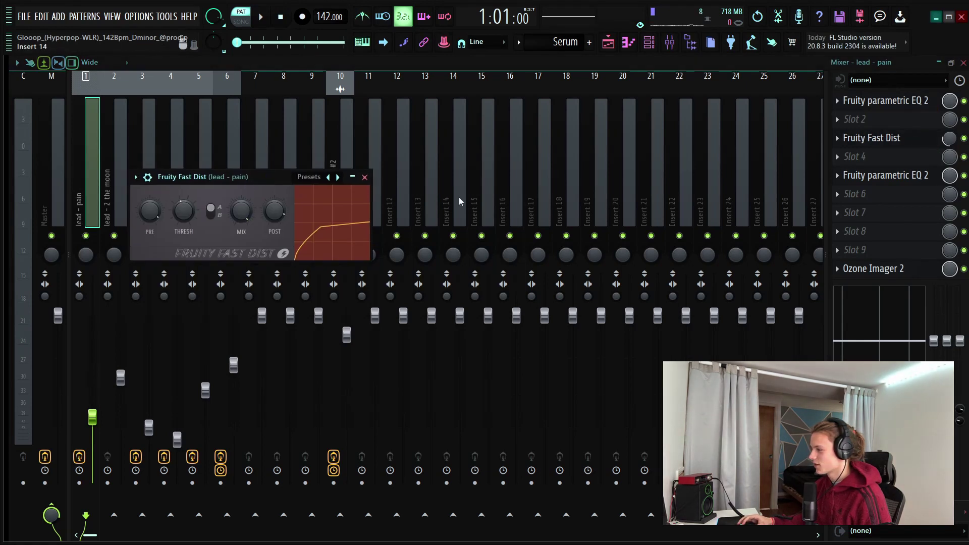
{"action": "left_click", "coordinate": [360, 167]}
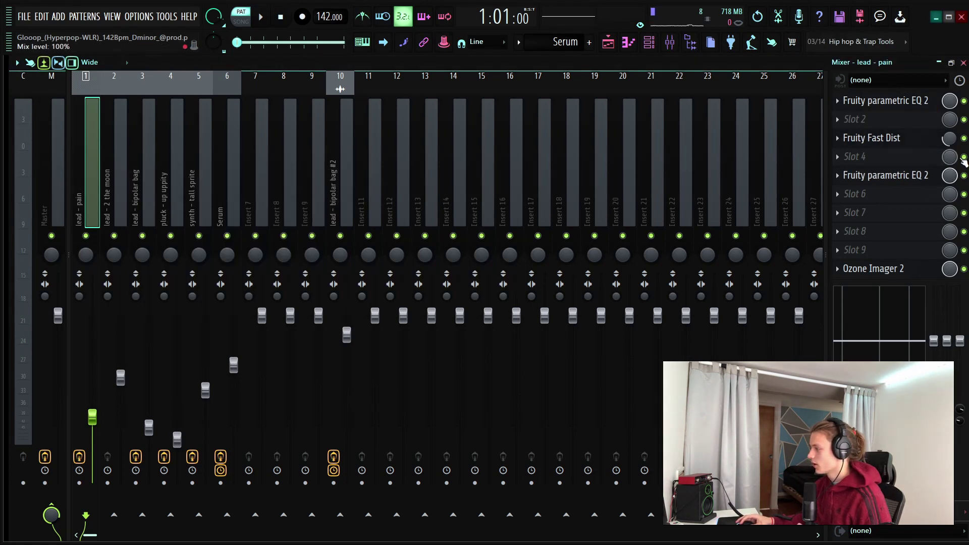
Step: Inspect the second Fruity parametric EQ 2 and the Ozone Imager 2 on the lead - pain track
{"action": "left_click", "coordinate": [923, 176]}
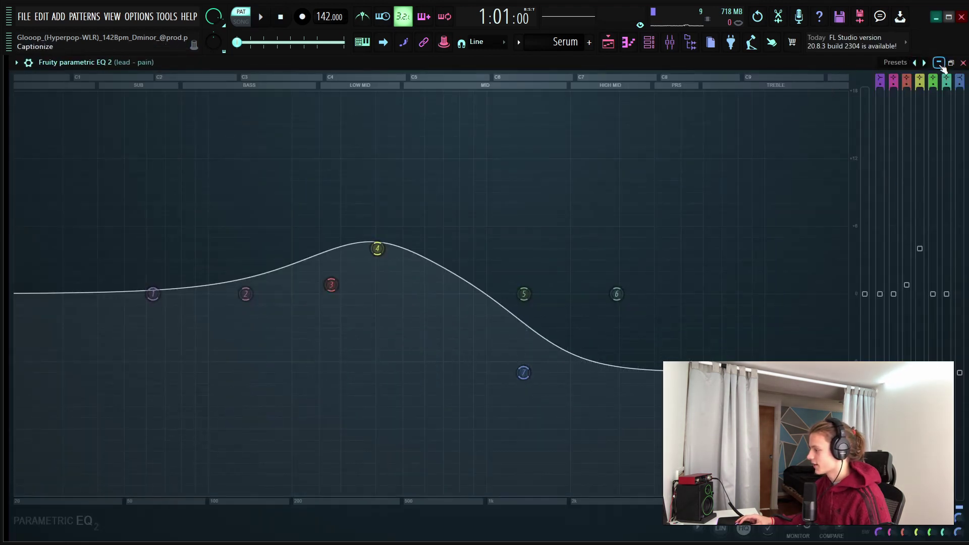
{"action": "left_click", "coordinate": [962, 62]}
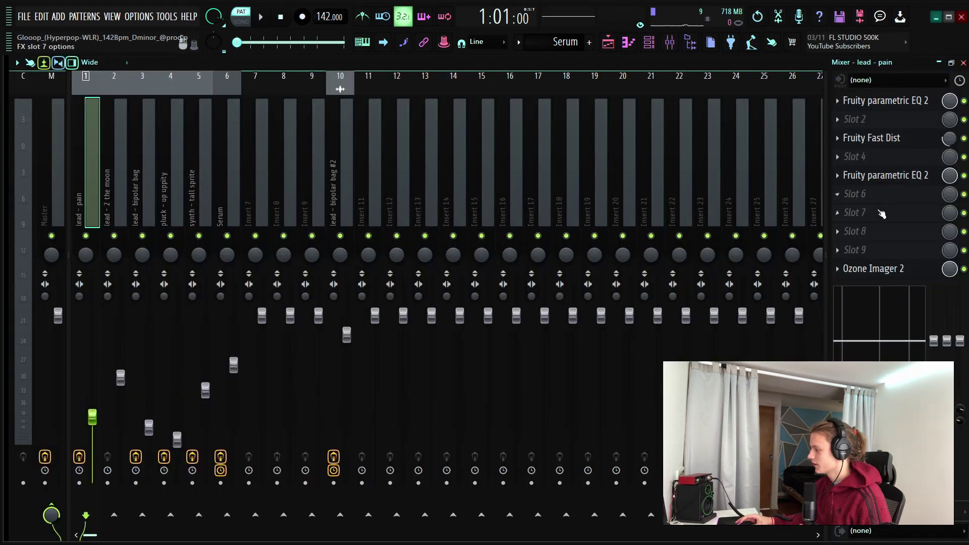
{"action": "left_click", "coordinate": [908, 269]}
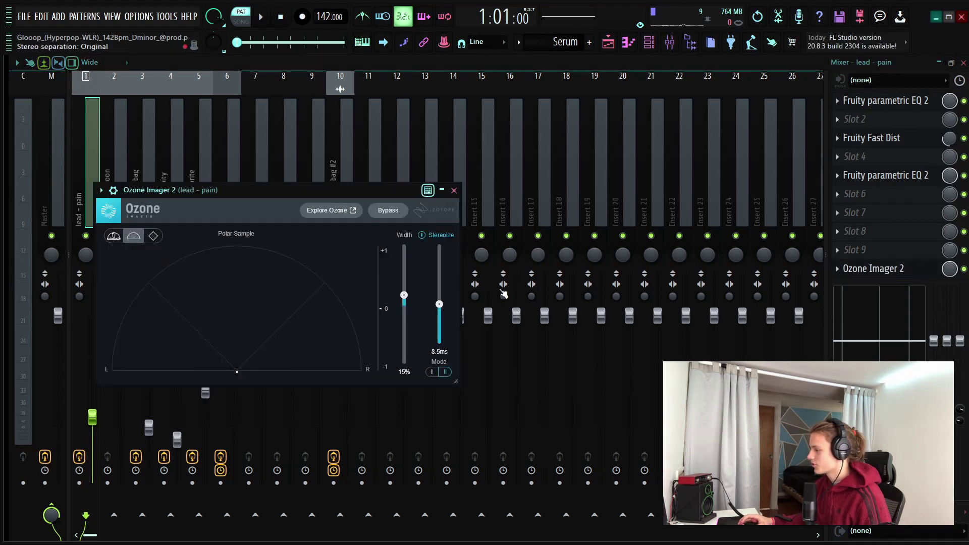
{"action": "left_click", "coordinate": [455, 190]}
Step: Check the Ozone Imager 2 on the lead - bipolar bag track and the effect chain of the pluck - up uppity track
{"action": "left_click", "coordinate": [138, 183]}
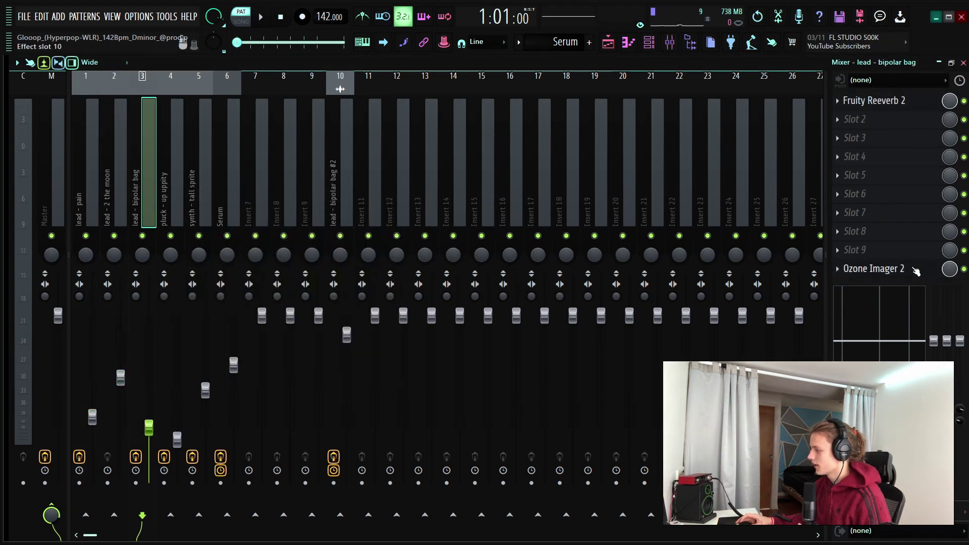
{"action": "left_click", "coordinate": [916, 271]}
{"action": "left_click", "coordinate": [389, 126]}
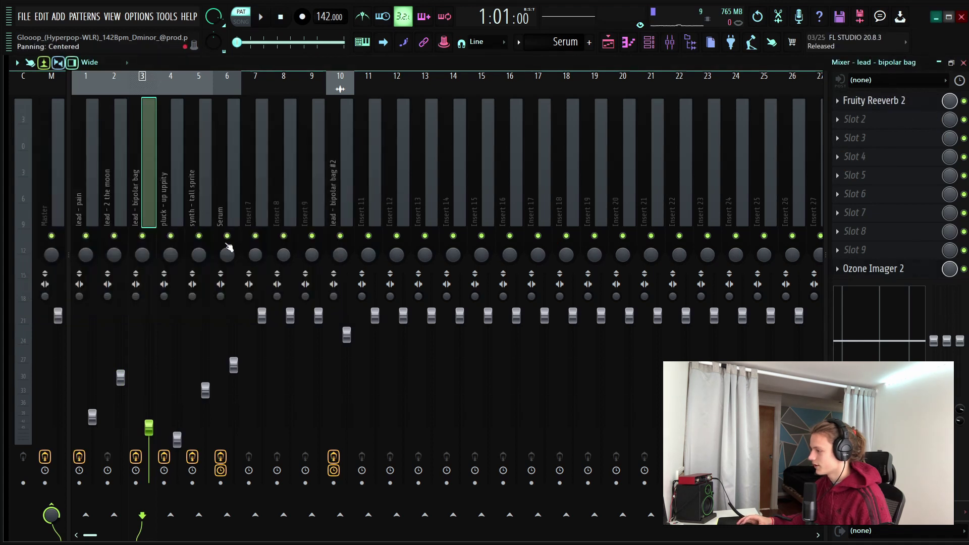
{"action": "left_click", "coordinate": [173, 179]}
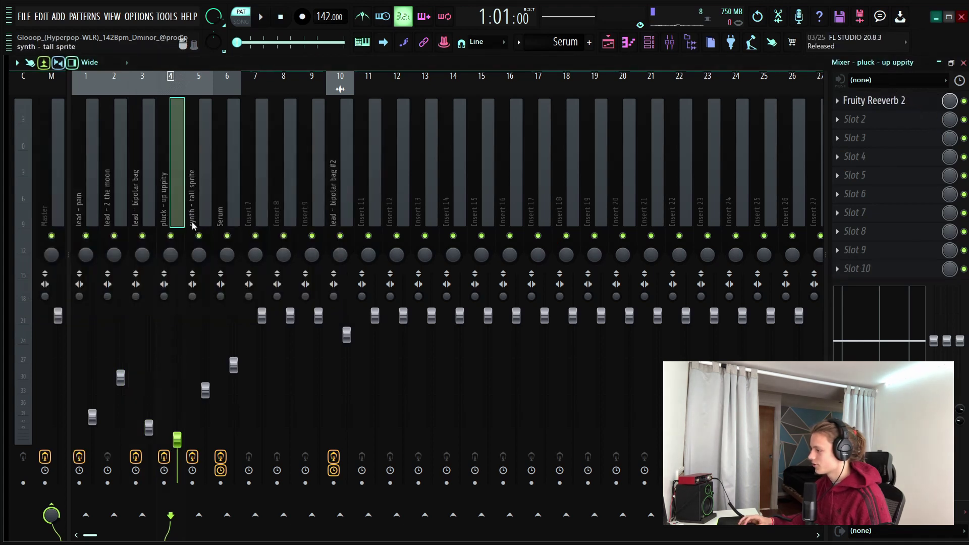
Step: Inspect the Fruity parametric EQ 2 curves on the synth - tall sprite and Serum mixer tracks
{"action": "left_click", "coordinate": [194, 222]}
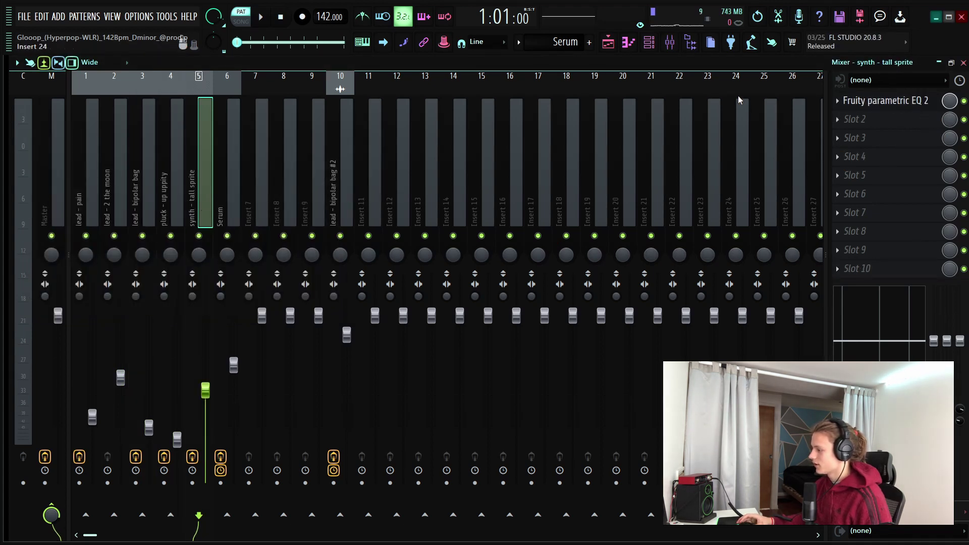
{"action": "left_click", "coordinate": [931, 103]}
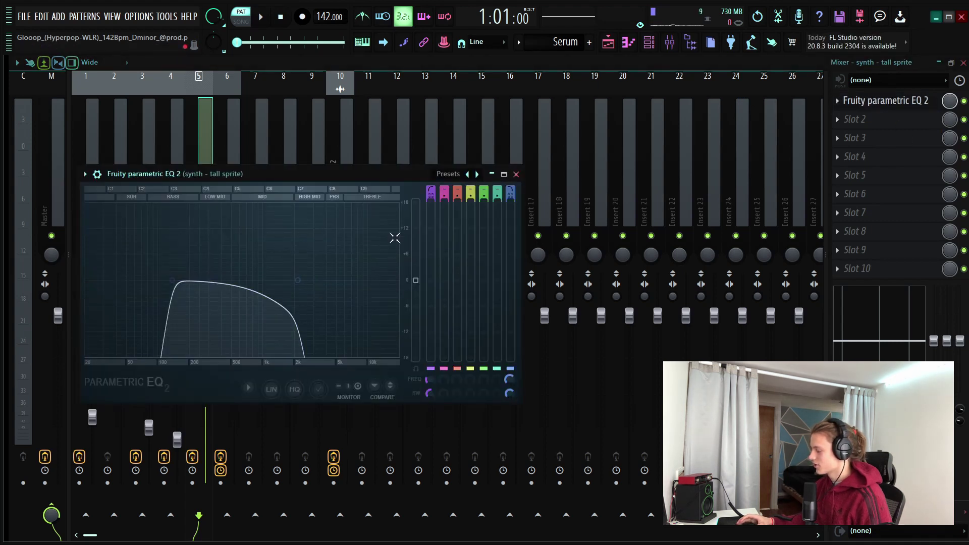
{"action": "left_click", "coordinate": [516, 174]}
{"action": "left_click", "coordinate": [239, 175]}
{"action": "left_click", "coordinate": [931, 103]}
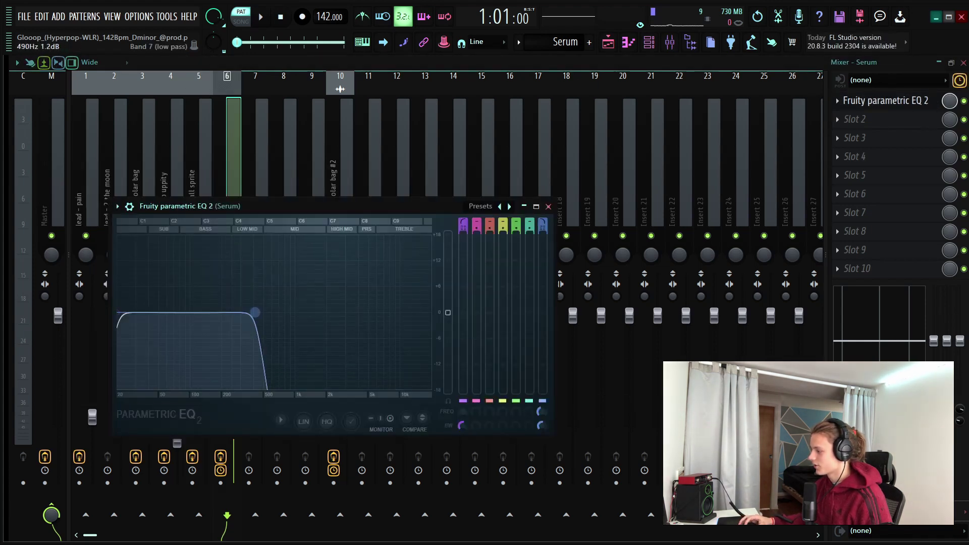
{"action": "left_click", "coordinate": [548, 206]}
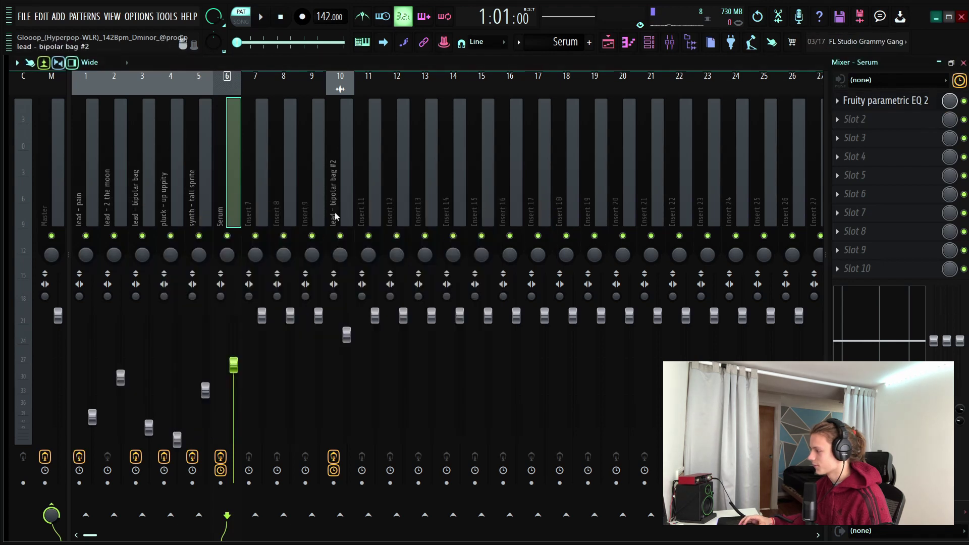
Step: On the lead - bipolar bag #2 mixer track, nudge band 5 of Fruity parametric EQ 2 slightly upward and inspect Fruity Reeverb 2
{"action": "left_click", "coordinate": [339, 132]}
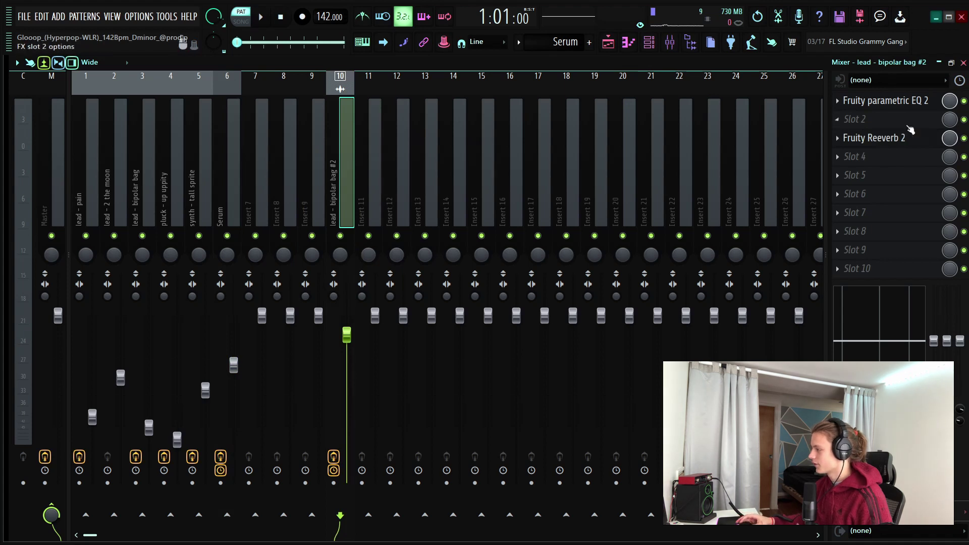
{"action": "left_click", "coordinate": [934, 108]}
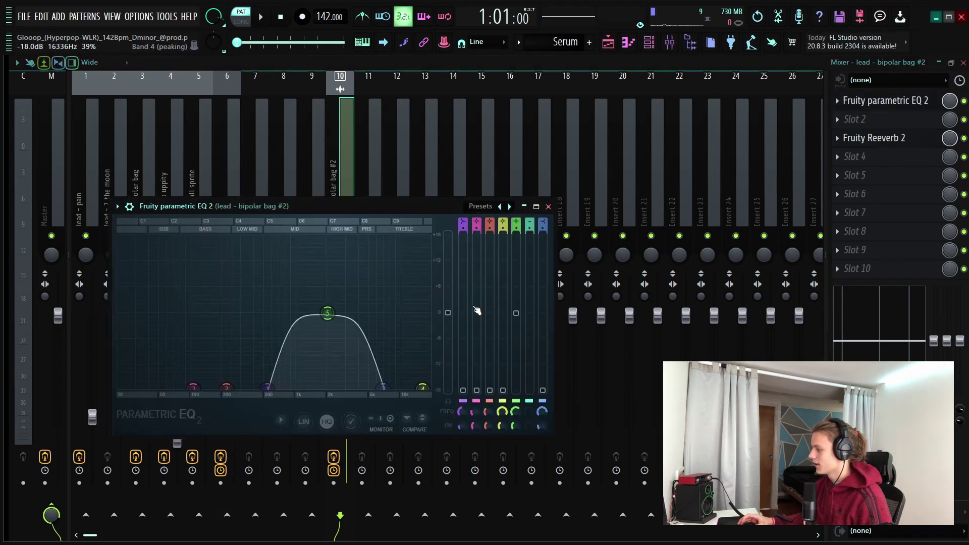
{"action": "left_click_drag", "start_coordinate": [328, 313], "coordinate": [327, 311]}
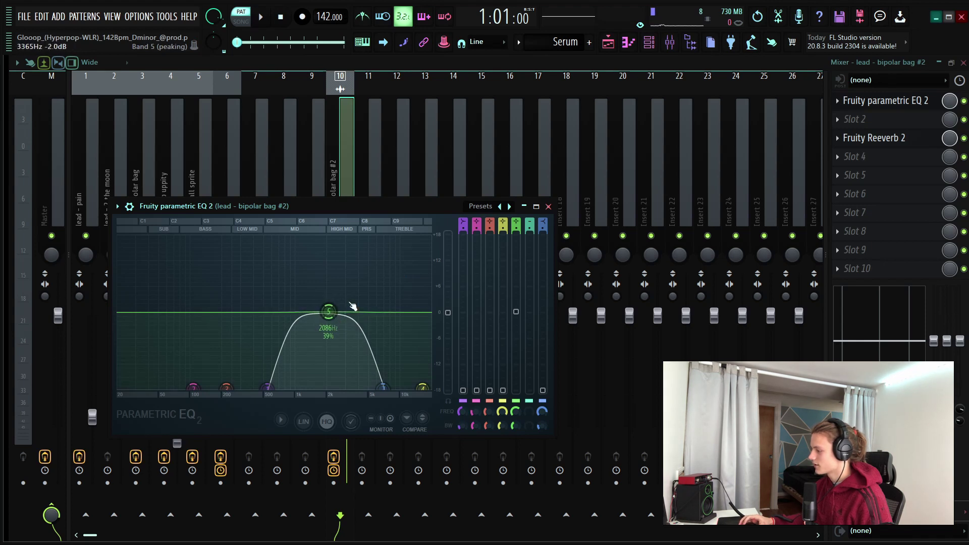
{"action": "left_click", "coordinate": [548, 206]}
{"action": "left_click", "coordinate": [911, 138]}
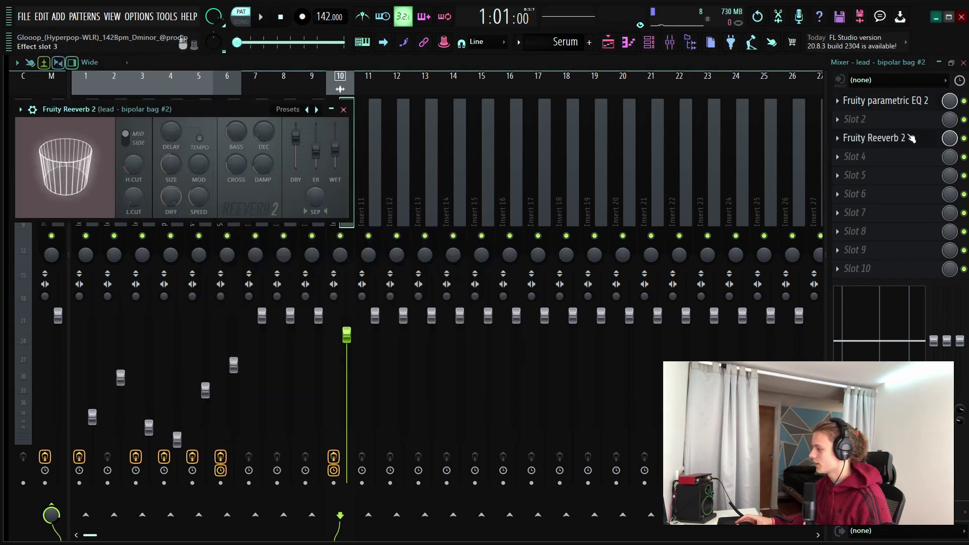
{"action": "left_click", "coordinate": [344, 110]}
Step: Return to the playlist, review the arrangement and select all the synth - tall sprite clips on Track 12
{"action": "left_click", "coordinate": [608, 43]}
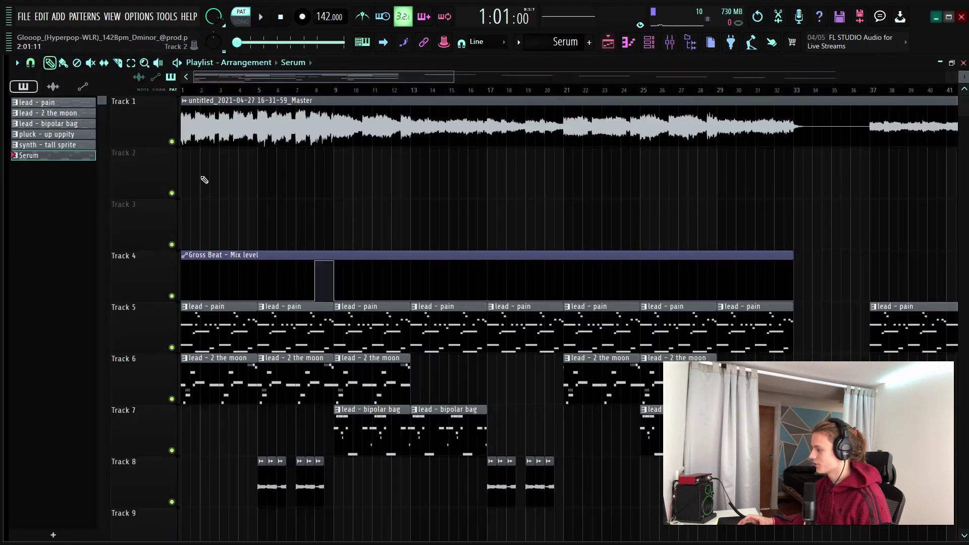
{"action": "scroll", "coordinate": [249, 91], "scroll_direction": "down", "scroll_amount": 1}
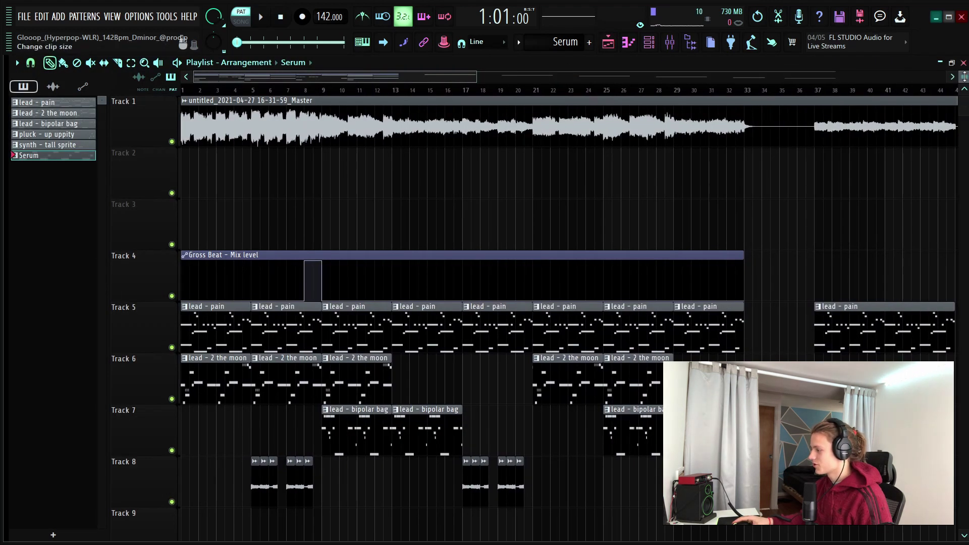
{"action": "mouse_move", "coordinate": [964, 77]}
{"action": "left_mouse_down"}
{"action": "mouse_move", "coordinate": [965, 96]}
{"action": "mouse_move", "coordinate": [965, 77]}
{"action": "left_mouse_up"}
{"action": "scroll", "coordinate": [643, 329], "scroll_direction": "down", "scroll_amount": 3}
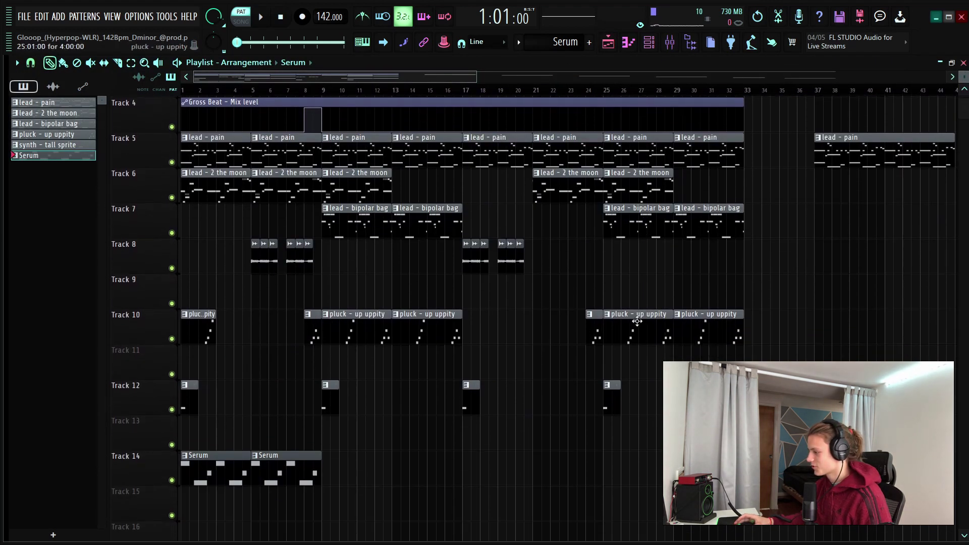
{"action": "left_click", "coordinate": [112, 409]}
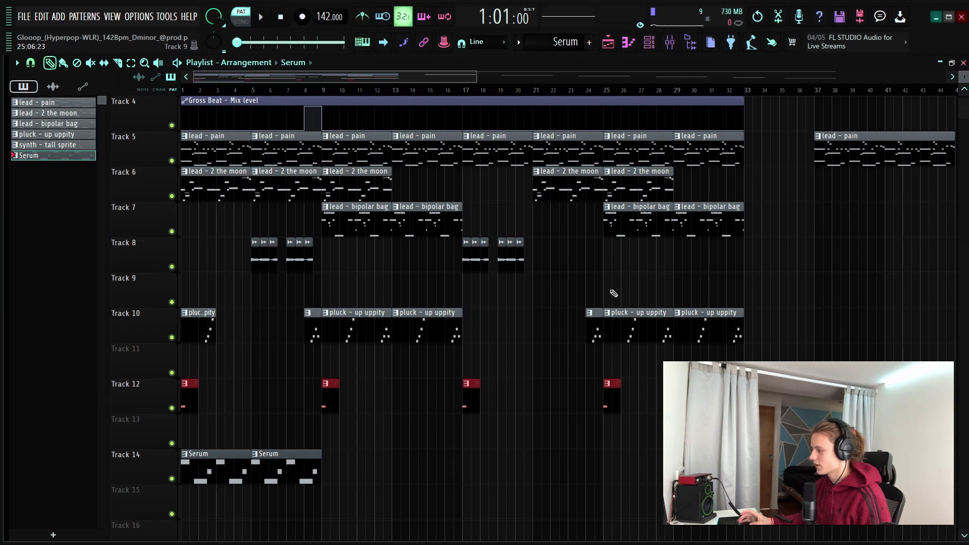
Step: Select the first group of three short audio clips on Track 8, starting at bar 5
{"action": "scroll", "coordinate": [614, 293], "scroll_direction": "up", "scroll_amount": 2}
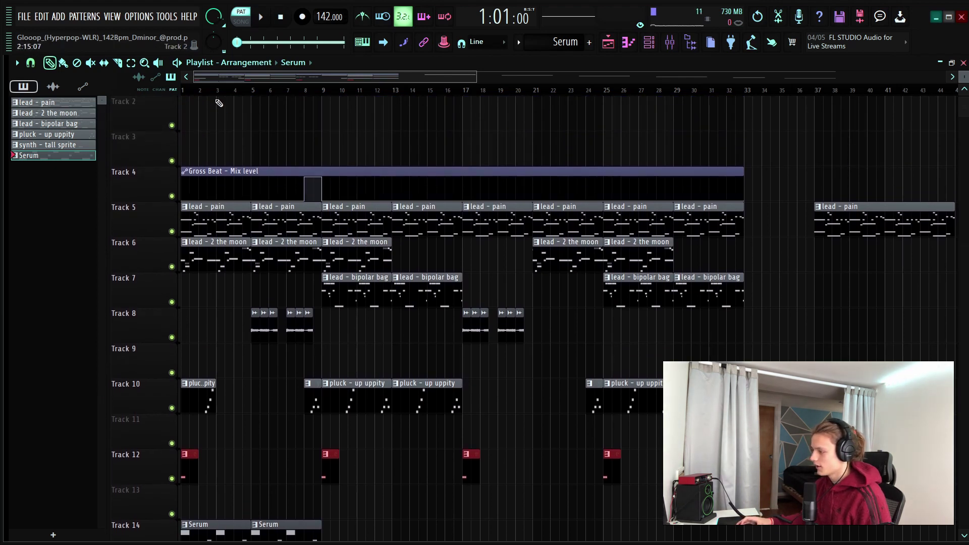
{"action": "scroll", "coordinate": [220, 102], "scroll_direction": "up", "scroll_amount": 4}
{"action": "left_click_drag", "start_coordinate": [259, 76], "coordinate": [240, 77]}
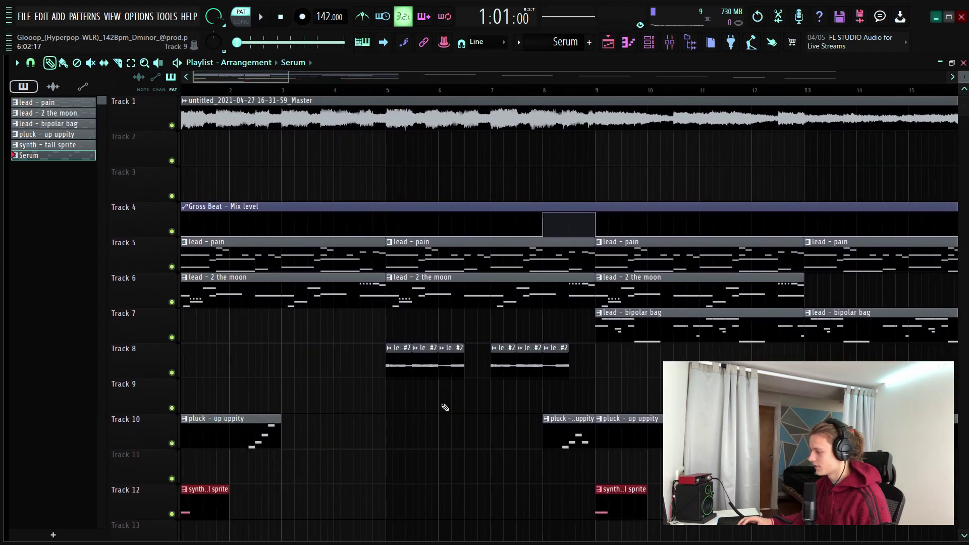
{"action": "left_click_drag", "start_coordinate": [480, 325], "coordinate": [343, 363]}
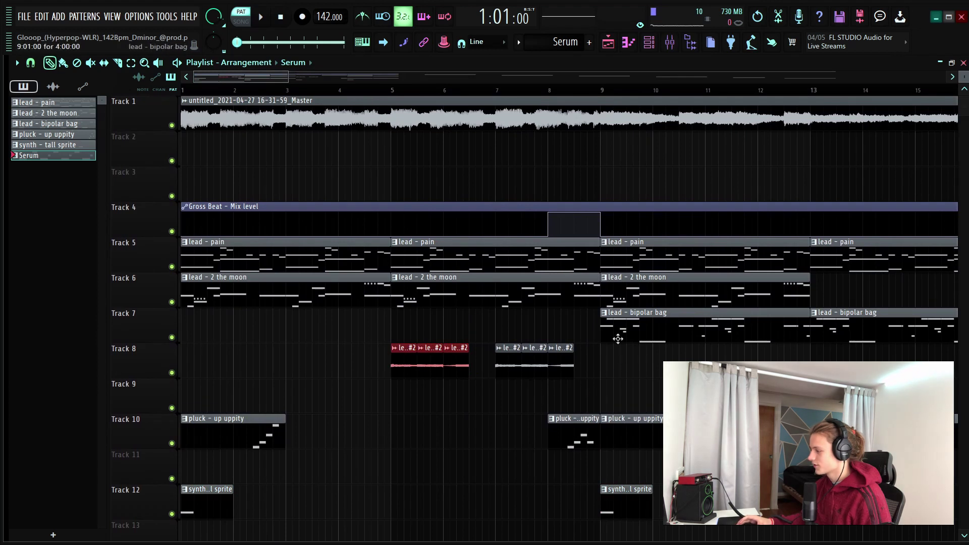
Step: Solo Track 8, play its audio clips from bar 5 in song mode, stop and unsolo the track
{"action": "right_click", "coordinate": [172, 373]}
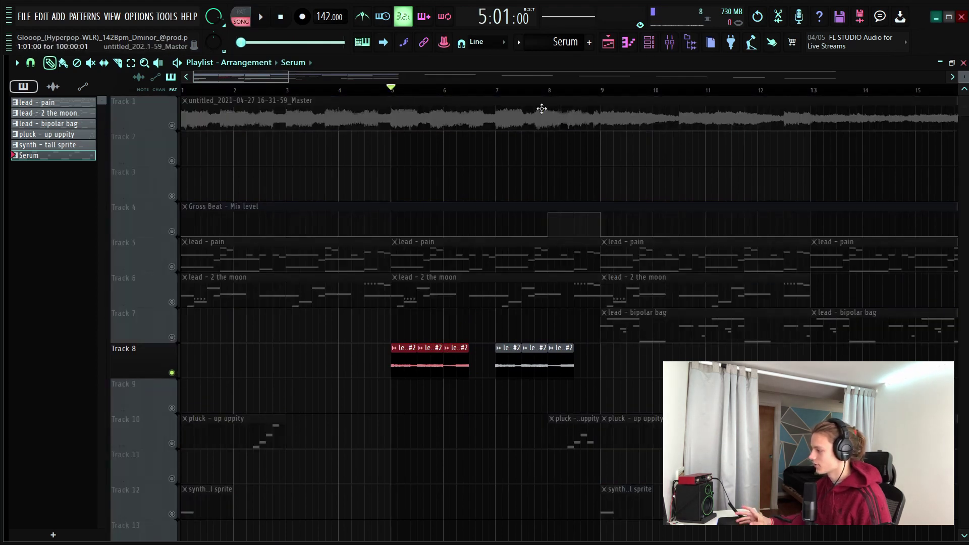
{"action": "key", "text": "space"}
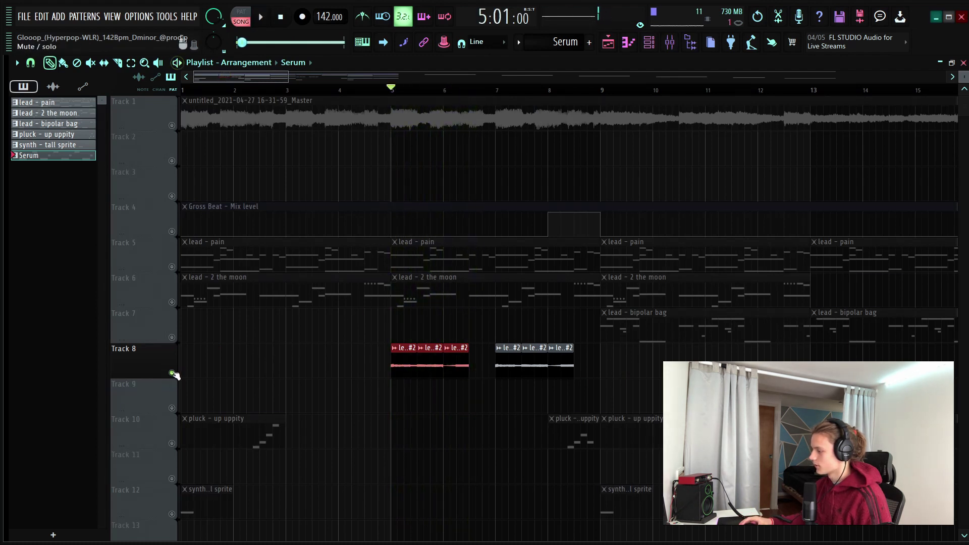
{"action": "right_click", "coordinate": [172, 373]}
{"action": "key", "text": "space"}
Step: Review the full arrangement and select the Gross Beat - Mix level automation clip on Track 4
{"action": "scroll", "coordinate": [315, 315], "scroll_direction": "down", "scroll_amount": 6}
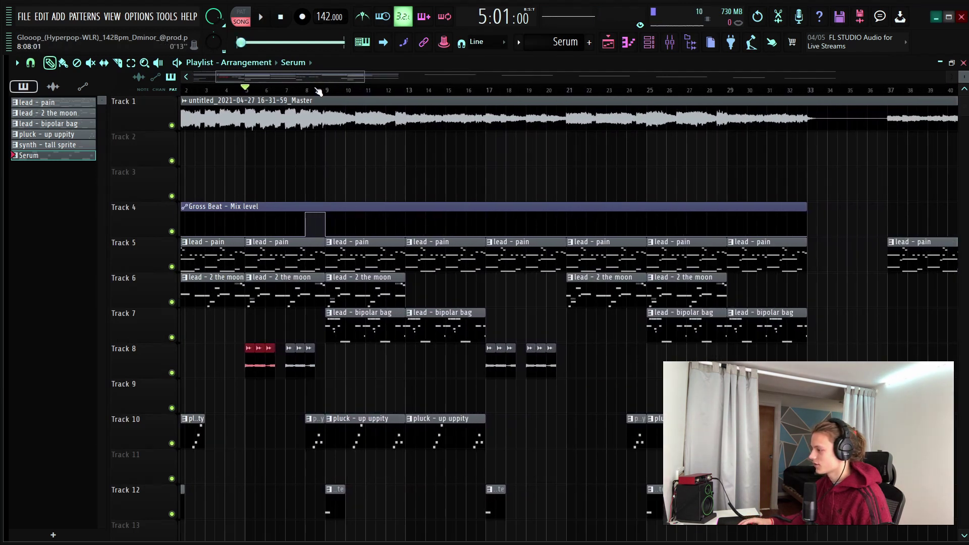
{"action": "scroll", "coordinate": [316, 91], "scroll_direction": "up", "scroll_amount": 4}
{"action": "scroll", "coordinate": [375, 94], "scroll_direction": "down", "scroll_amount": 4}
{"action": "scroll", "coordinate": [428, 309], "scroll_direction": "down", "scroll_amount": 3}
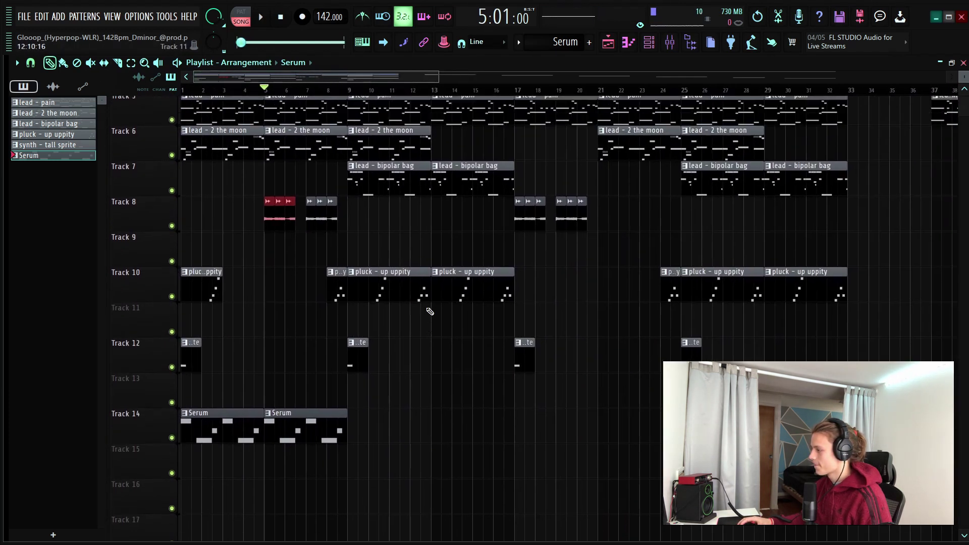
{"action": "scroll", "coordinate": [427, 303], "scroll_direction": "up", "scroll_amount": 4}
{"action": "left_click_drag", "start_coordinate": [385, 183], "coordinate": [349, 209]}
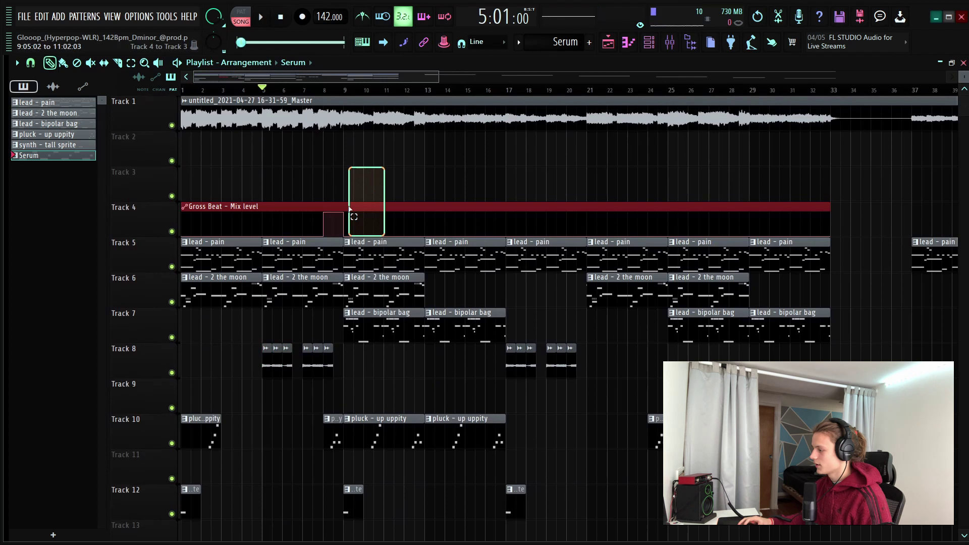
{"action": "left_click", "coordinate": [649, 42]}
{"action": "left_click", "coordinate": [609, 42]}
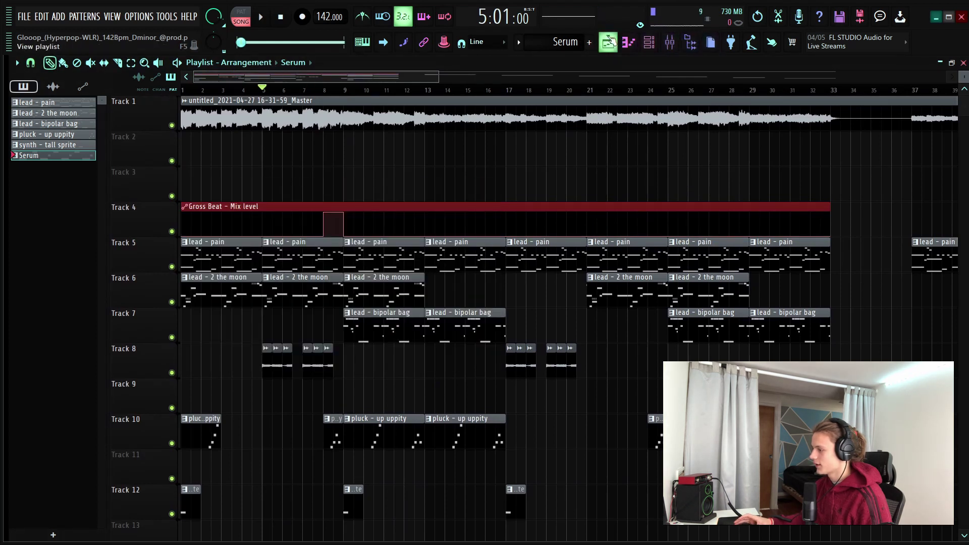
Step: Inspect the Gross Beat effect on the Master mixer track, showing its Basic 4 time preset, and close the plugin
{"action": "left_click", "coordinate": [672, 43]}
{"action": "left_click", "coordinate": [58, 207]}
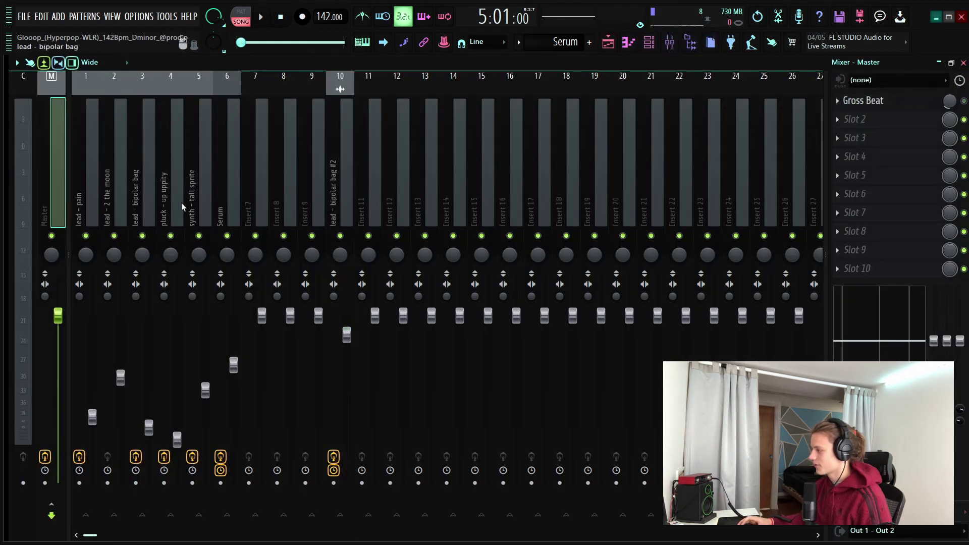
{"action": "left_click", "coordinate": [899, 100]}
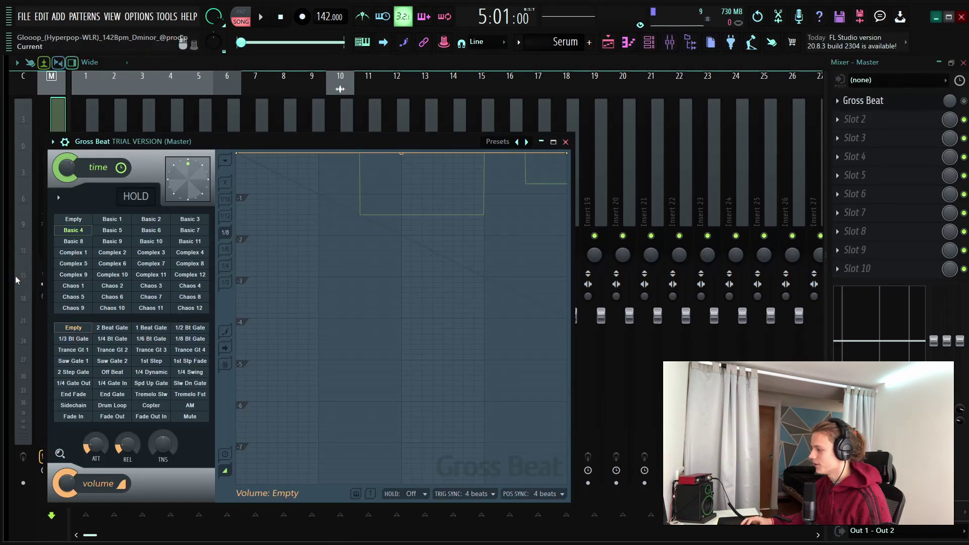
{"action": "left_click", "coordinate": [82, 233]}
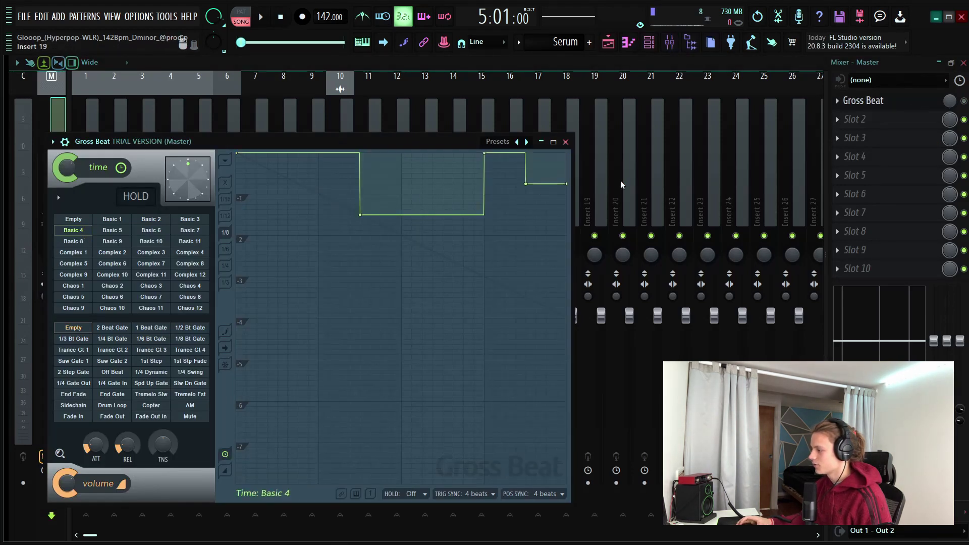
{"action": "left_click_drag", "start_coordinate": [381, 140], "coordinate": [447, 134]}
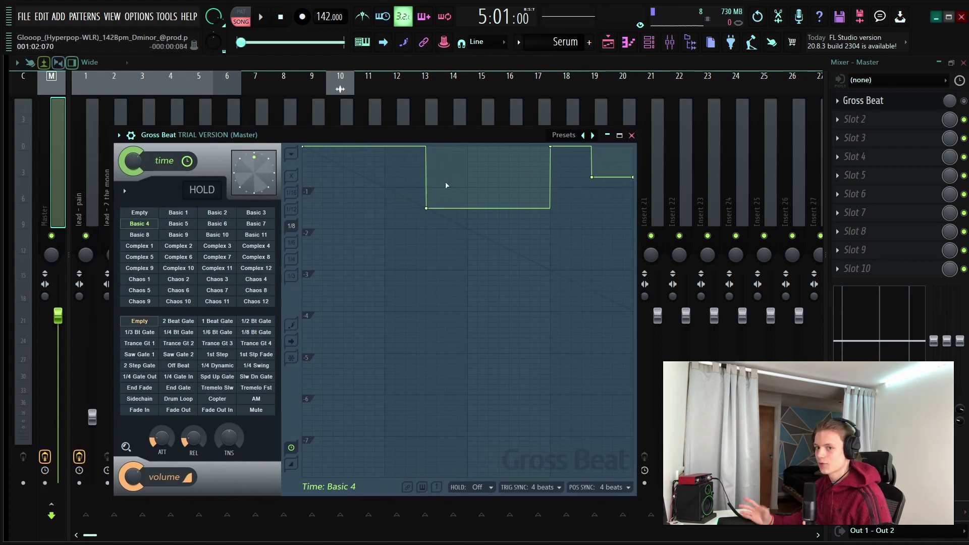
{"action": "left_click", "coordinate": [631, 135]}
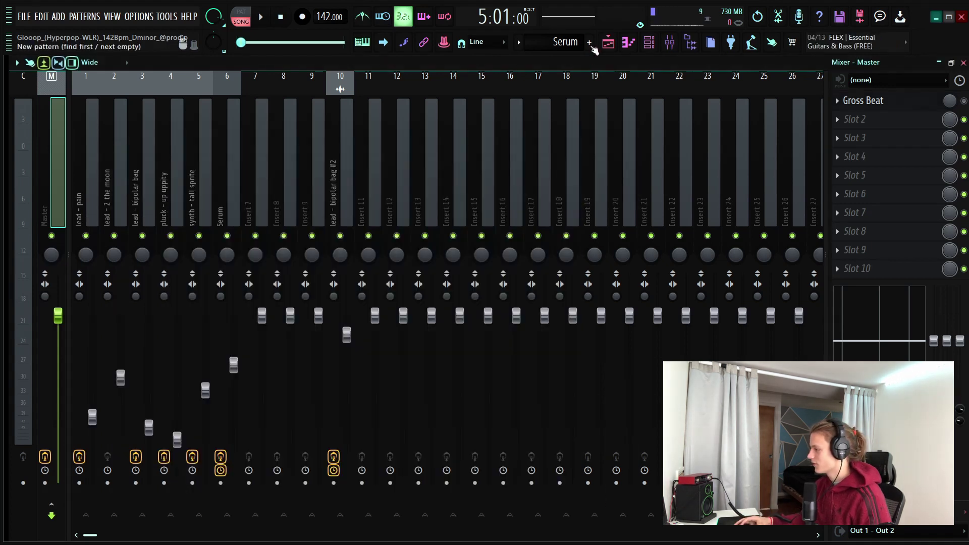
Step: Return to the playlist, solo the master recording on Track 1, play it over bars 1 to 12 and clear the time selection
{"action": "left_click", "coordinate": [649, 43]}
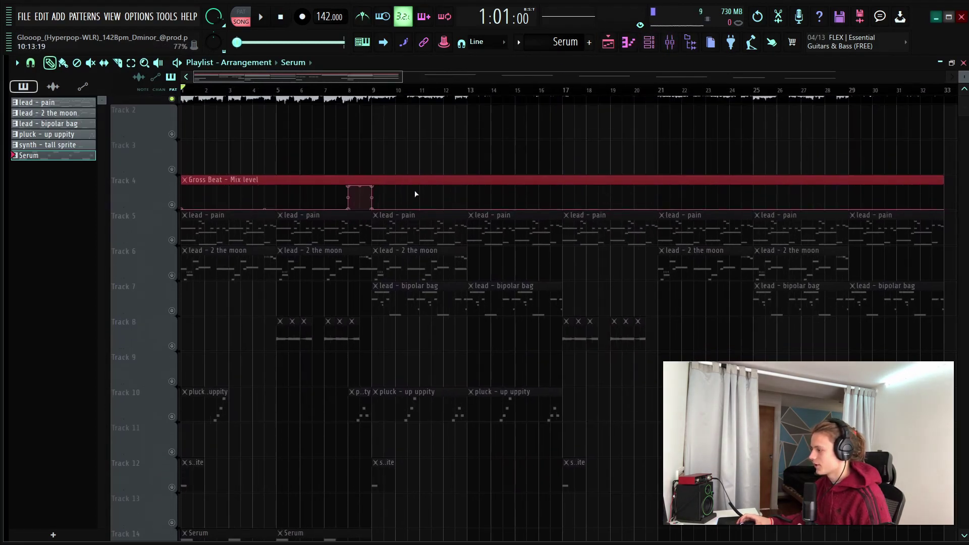
{"action": "left_click_drag", "start_coordinate": [475, 92], "coordinate": [183, 91]}
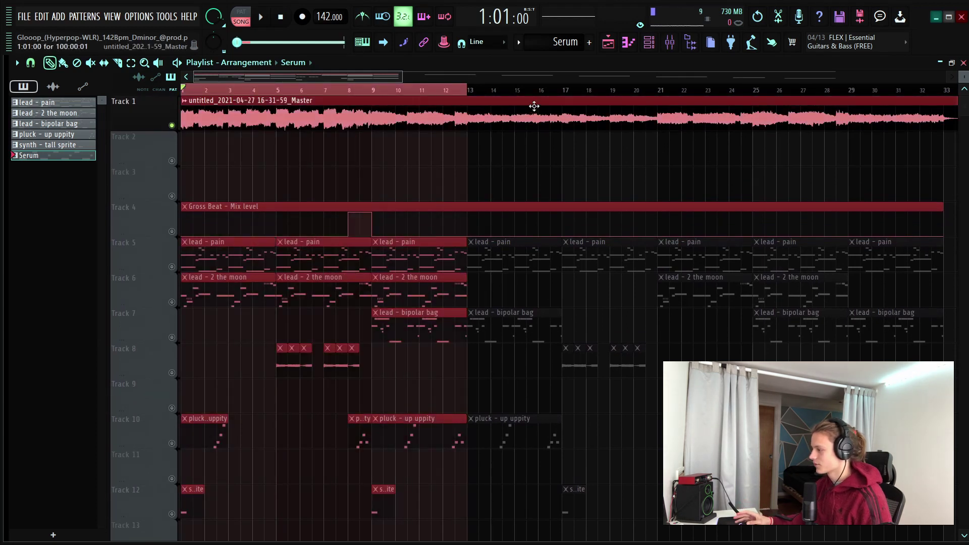
{"action": "key", "text": "space"}
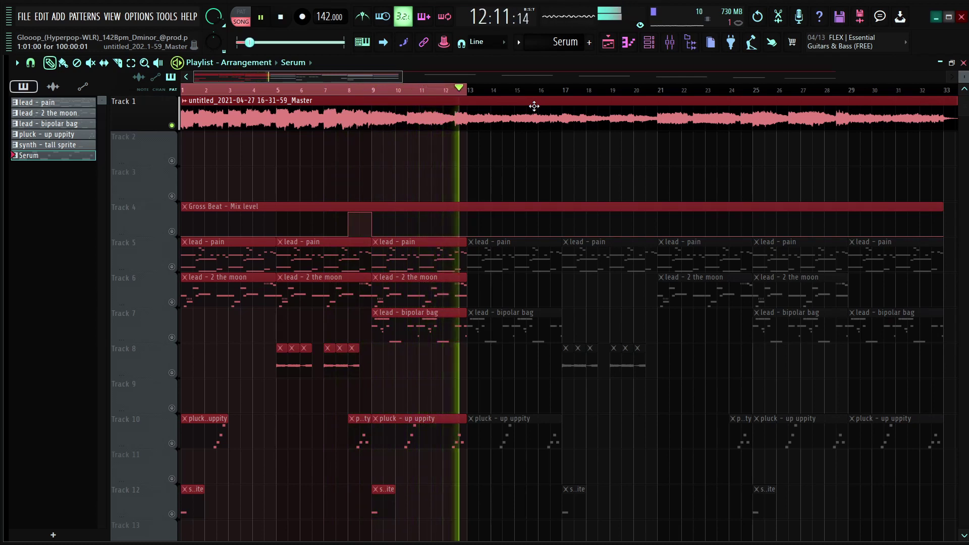
{"action": "double_click", "coordinate": [407, 90]}
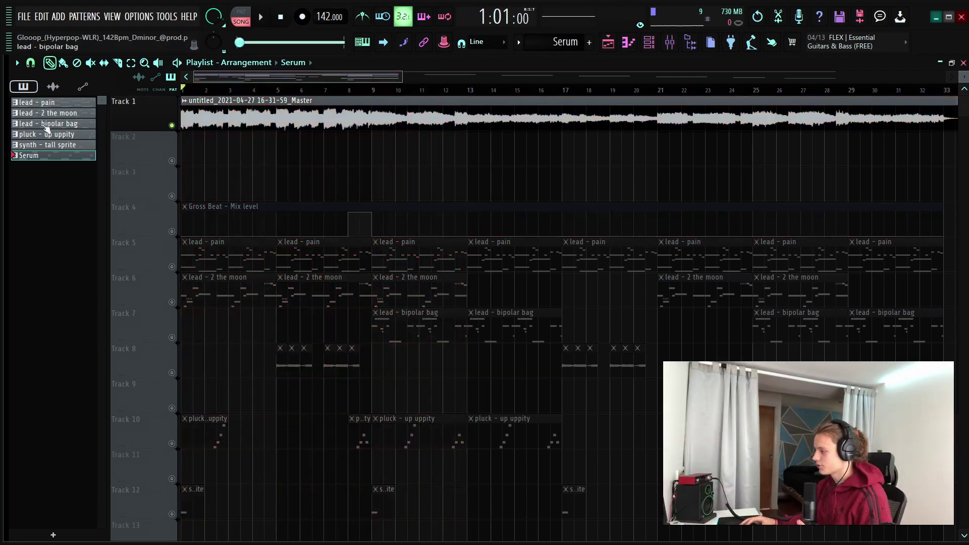
Step: Open the settings of the master recording clip on Track 1, look at its time stretching options and close them
{"action": "scroll", "coordinate": [342, 90], "scroll_direction": "down", "scroll_amount": 5}
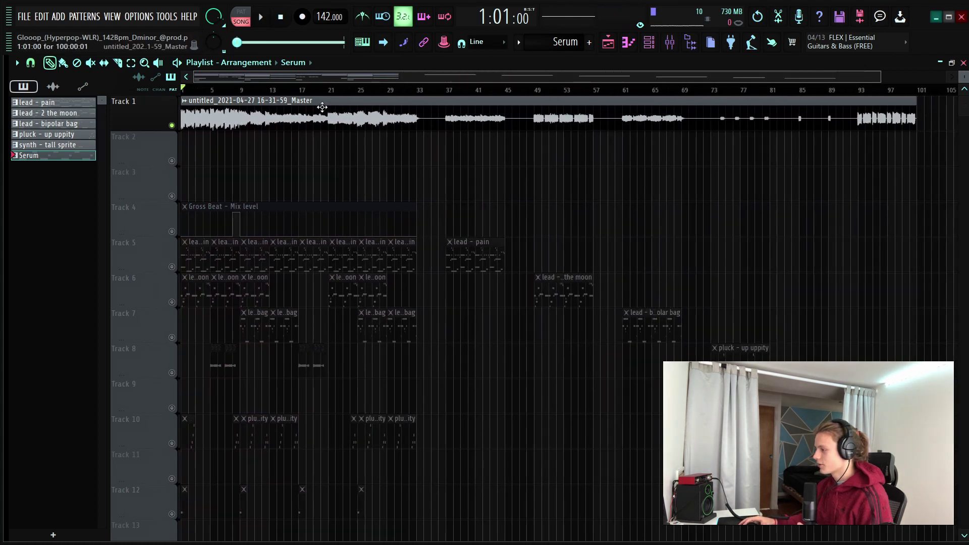
{"action": "double_click", "coordinate": [317, 111]}
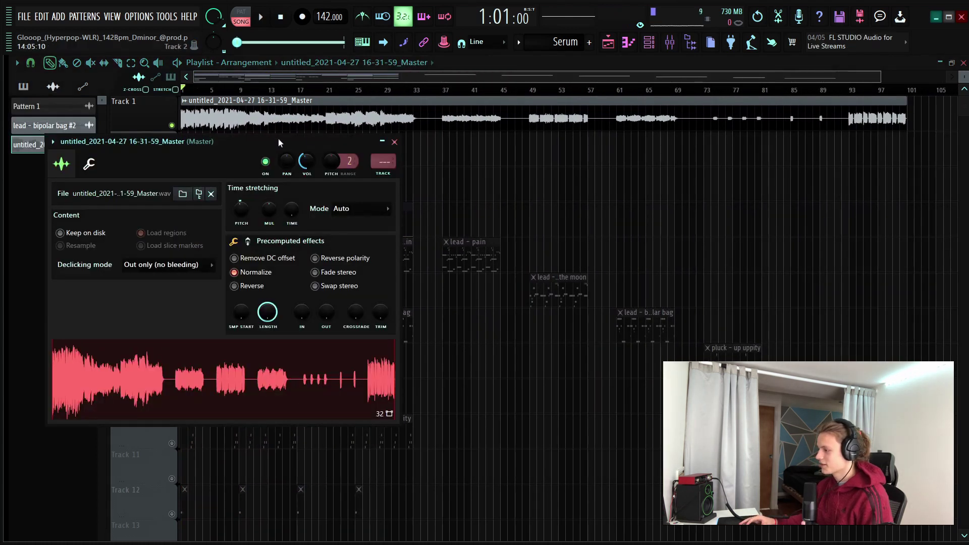
{"action": "left_click_drag", "start_coordinate": [278, 138], "coordinate": [450, 158]}
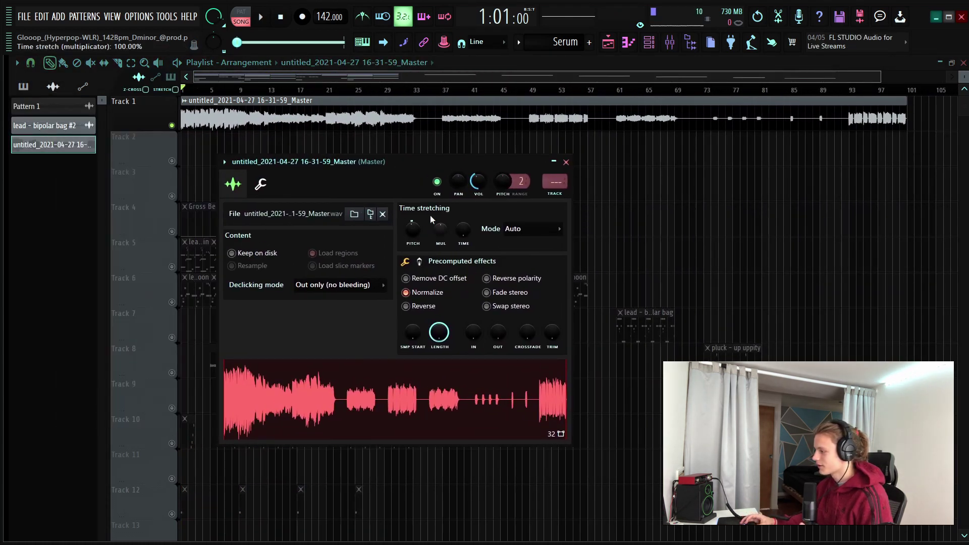
{"action": "left_click", "coordinate": [566, 163]}
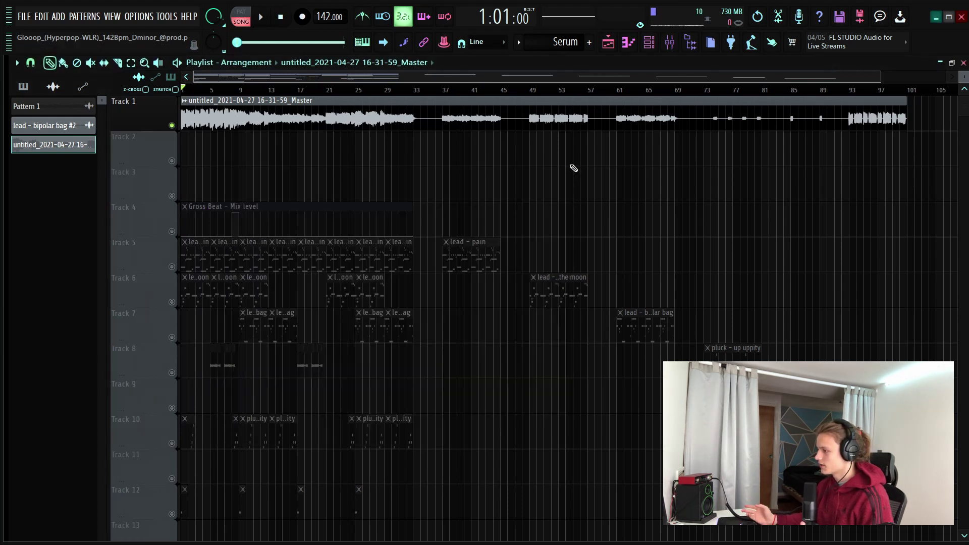
Step: Start a new empty project
{"action": "left_click", "coordinate": [22, 18]}
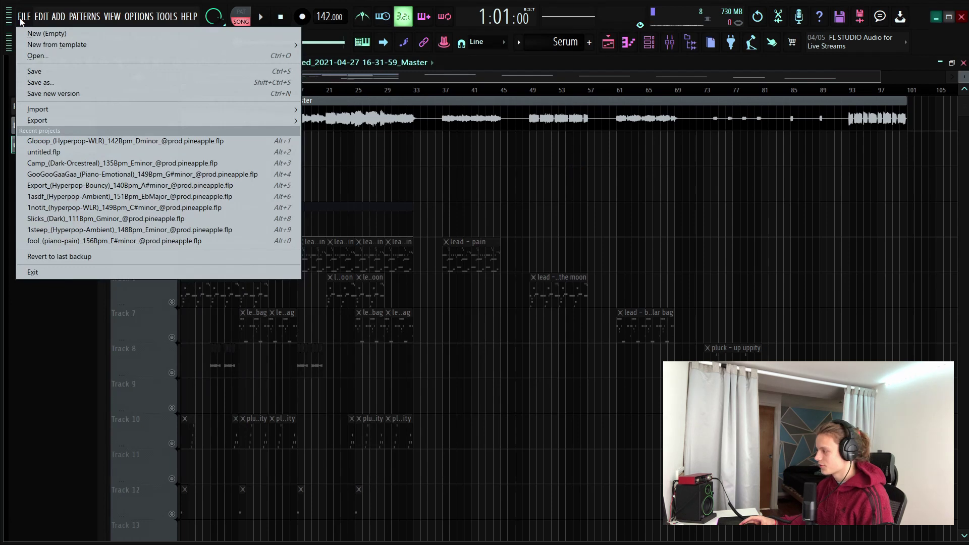
{"action": "left_click", "coordinate": [66, 36]}
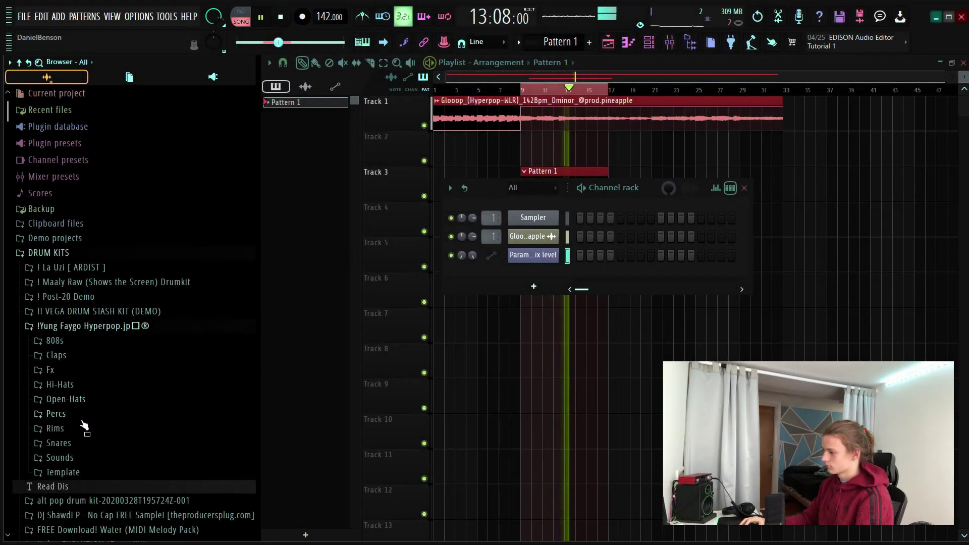
Step: Add Highest Clap from the Yung Faygo Hyperpop kit's Claps folder as a new channel with an evenly repeating pattern
{"action": "left_click", "coordinate": [79, 356]}
{"action": "left_click", "coordinate": [76, 359]}
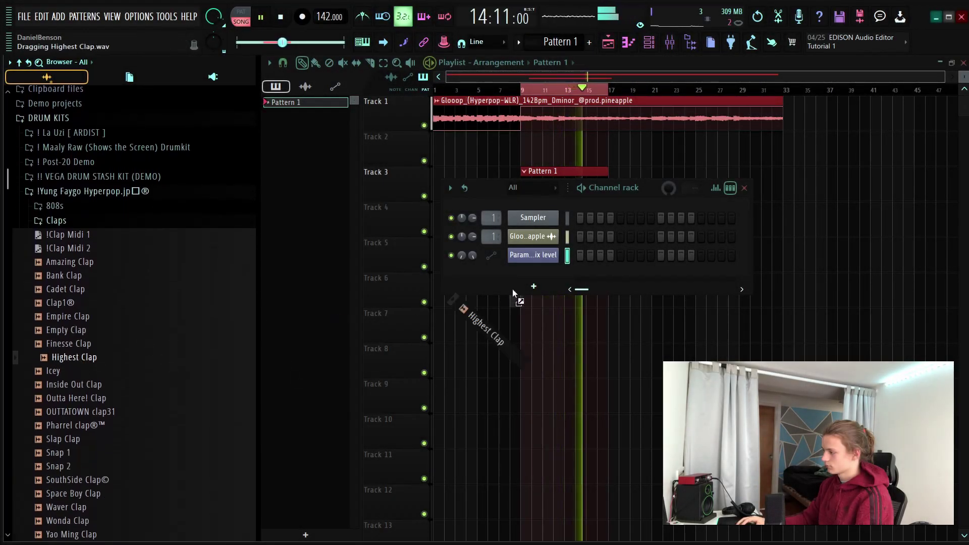
{"action": "left_click", "coordinate": [87, 237]}
{"action": "left_click", "coordinate": [76, 190]}
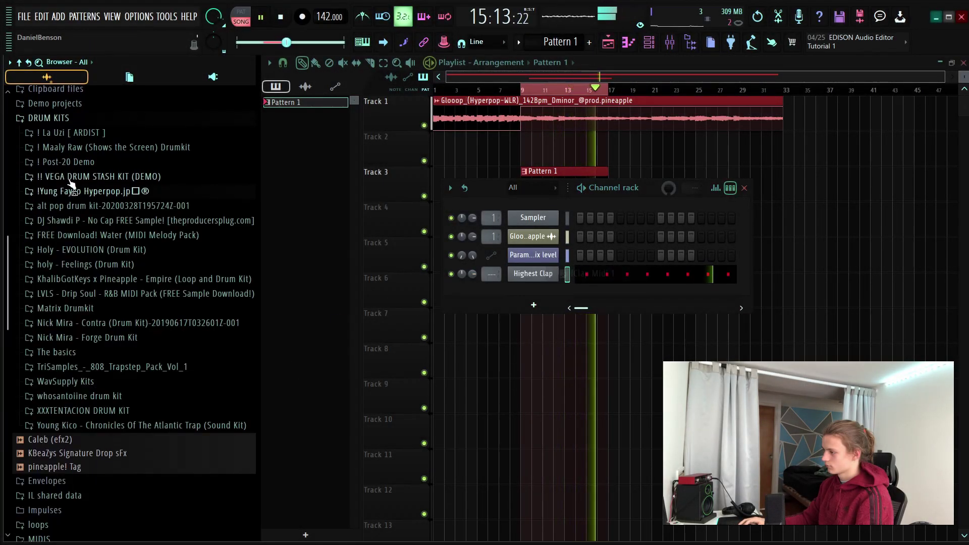
Step: Load big plugg- 808 from the VEGA DRUM STASH KIT 808s folder as a new channel and open its piano roll
{"action": "left_click", "coordinate": [76, 176]}
{"action": "left_click", "coordinate": [55, 191]}
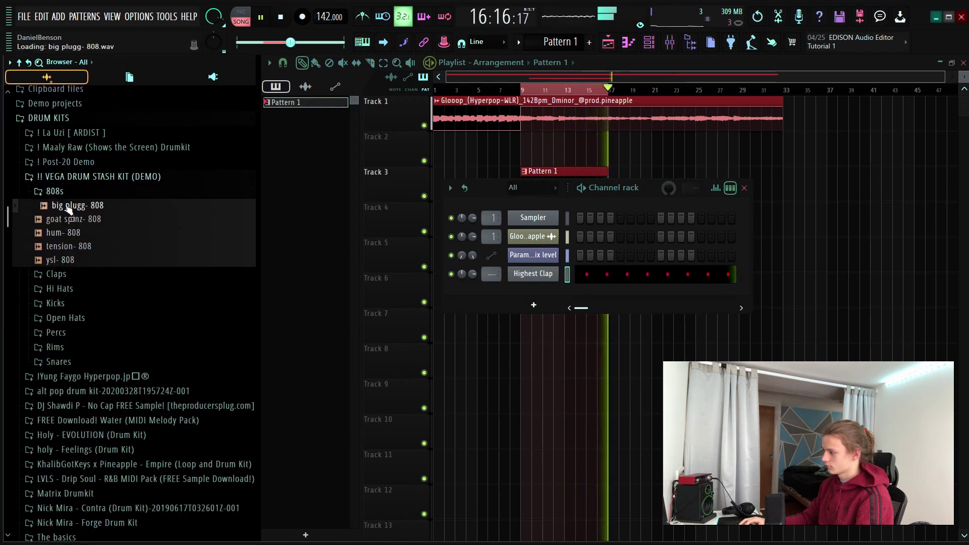
{"action": "left_click_drag", "start_coordinate": [533, 273], "coordinate": [533, 273]}
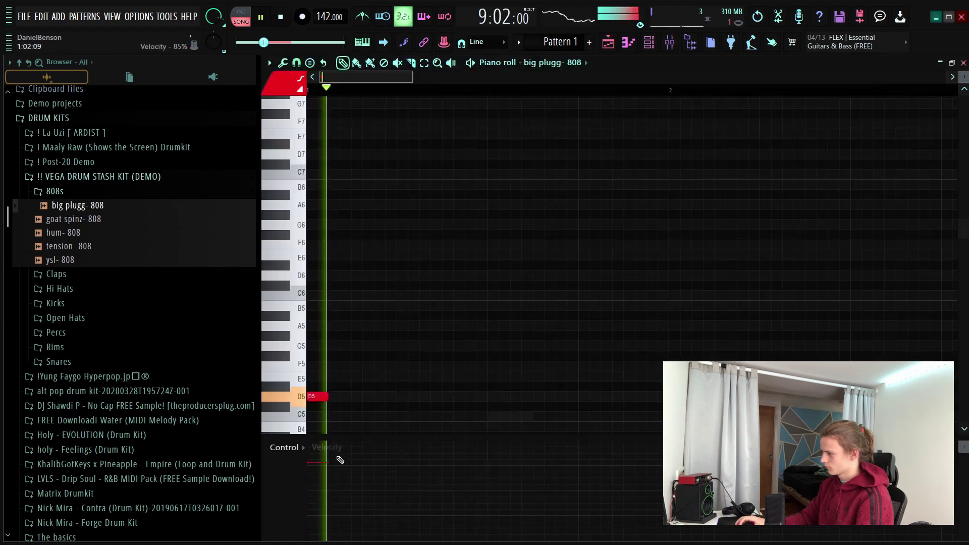
Step: Sketch the opening 808 notes: three short D5 notes in early bar 1, A#4 late in bar 1 and C5 midway through bar 2
{"action": "left_click", "coordinate": [401, 398]}
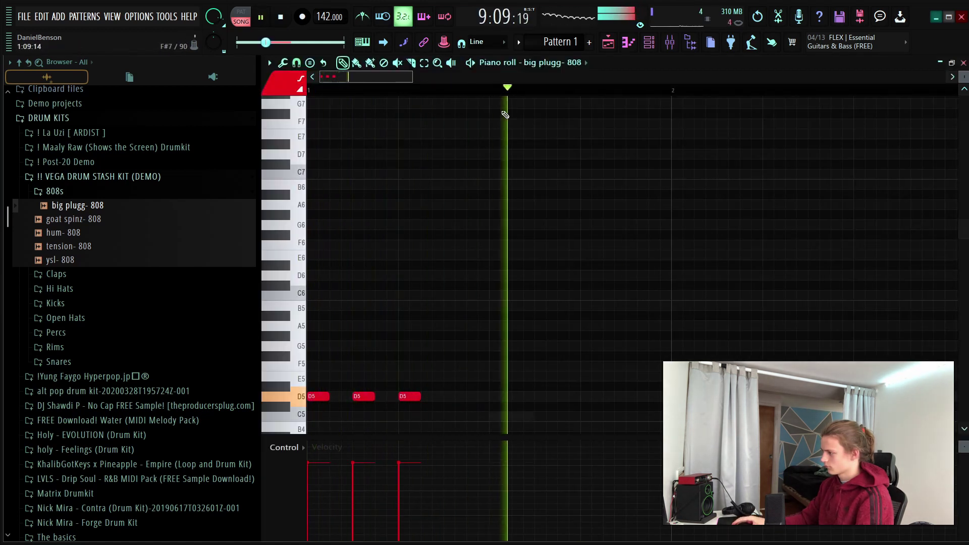
{"action": "scroll", "coordinate": [497, 108], "scroll_direction": "down", "scroll_amount": 3}
{"action": "scroll", "coordinate": [488, 103], "scroll_direction": "down", "scroll_amount": 1}
{"action": "left_click", "coordinate": [525, 396]}
{"action": "left_click", "coordinate": [601, 397]}
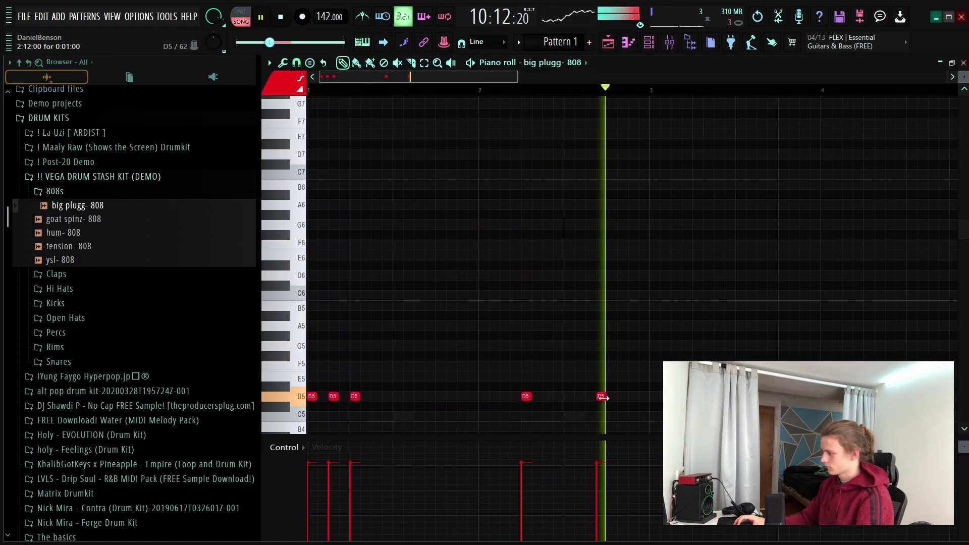
{"action": "mouse_move", "coordinate": [610, 396]}
{"action": "left_mouse_down"}
{"action": "mouse_move", "coordinate": [608, 405]}
{"action": "mouse_move", "coordinate": [608, 392]}
{"action": "left_mouse_up"}
{"action": "left_click", "coordinate": [601, 347]}
{"action": "right_click", "coordinate": [601, 347]}
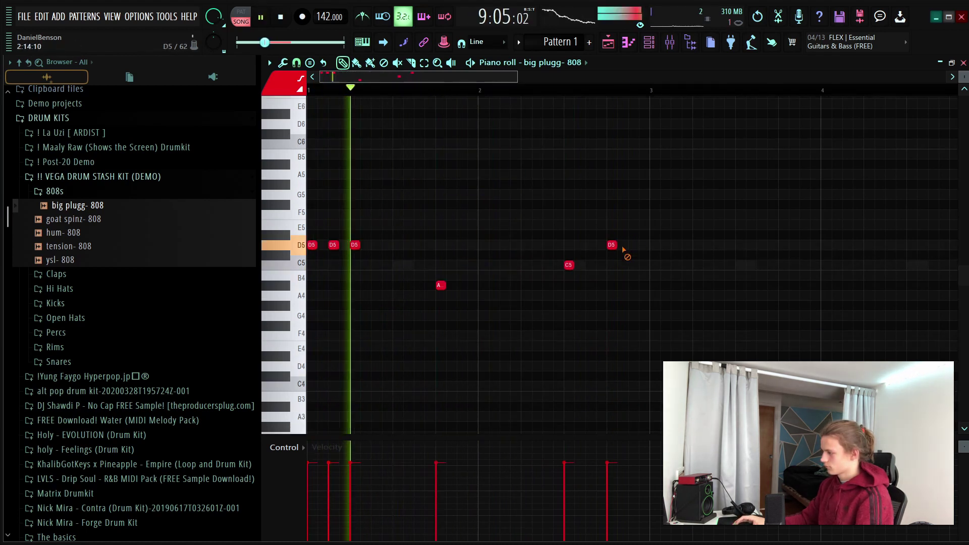
{"action": "right_click", "coordinate": [611, 245]}
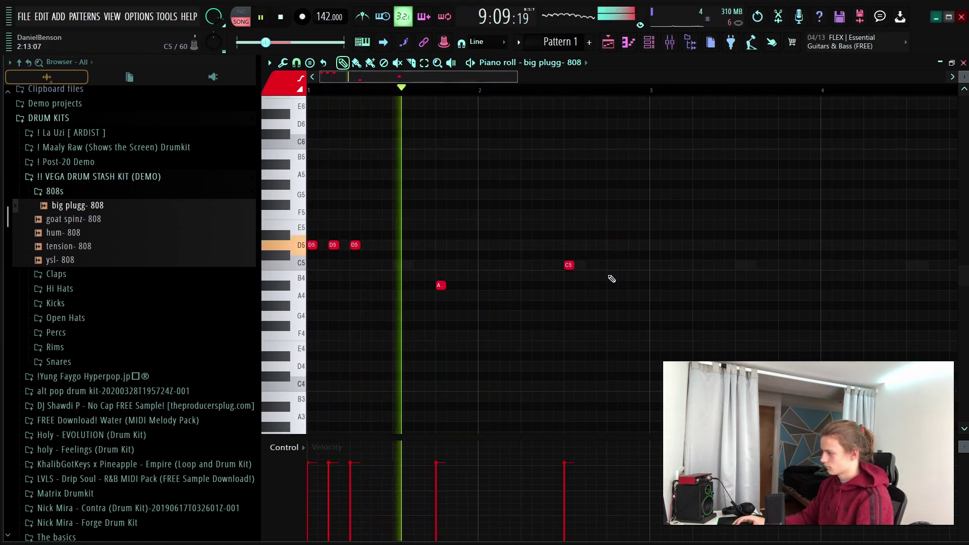
Step: Add two more short C5 notes in the second half of bar 2 and one C5 at the start of bar 3
{"action": "left_click", "coordinate": [589, 265]}
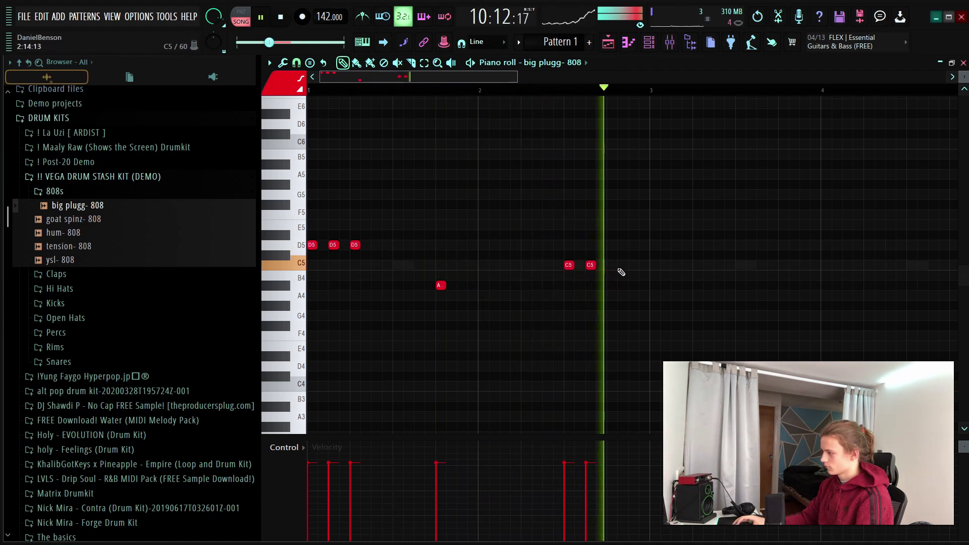
{"action": "scroll", "coordinate": [583, 267], "scroll_direction": "down", "scroll_amount": 5}
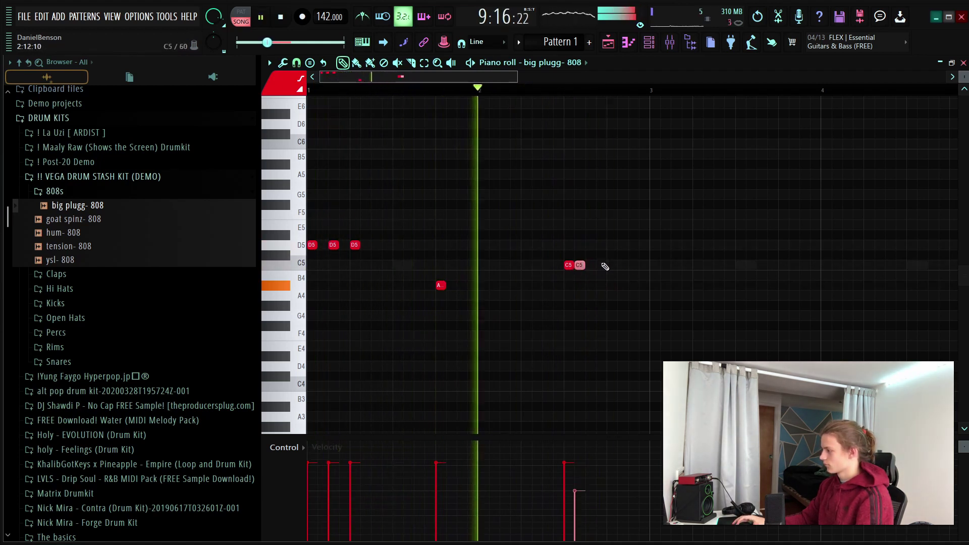
{"action": "left_click", "coordinate": [611, 266]}
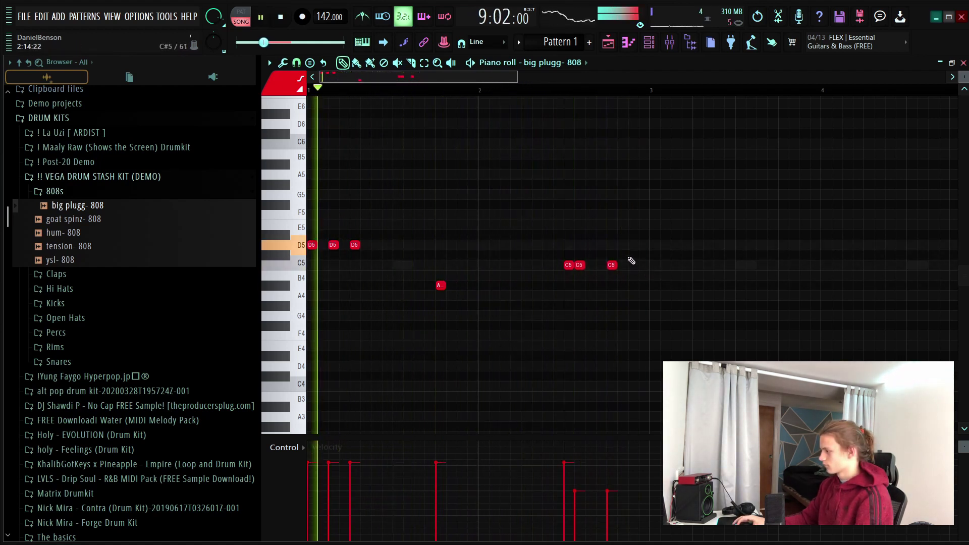
{"action": "left_click", "coordinate": [654, 266]}
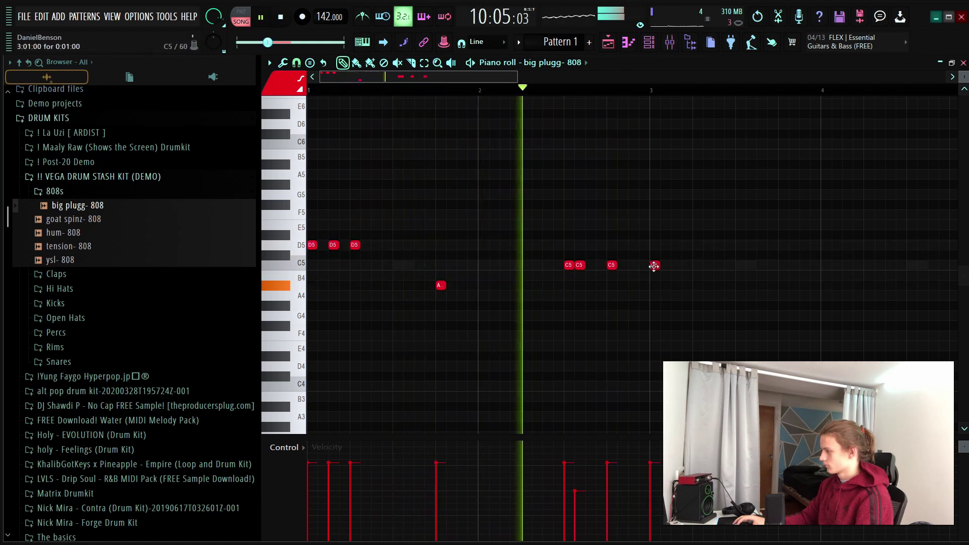
Step: Lengthen the 808 notes so each reaches the following one, and duplicate the two-bar pattern into bars 3 and 4
{"action": "key", "text": "ctrl+l"}
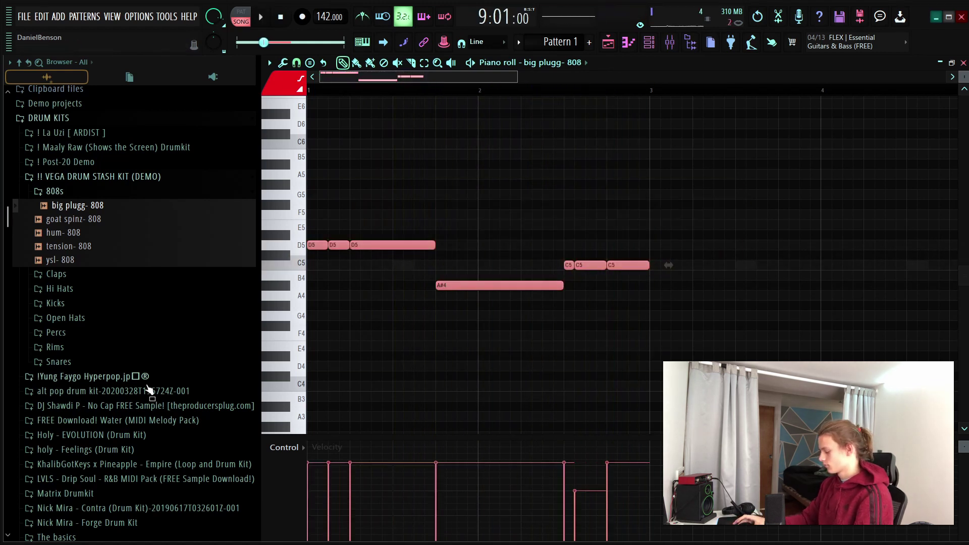
{"action": "key", "text": "ctrl+b"}
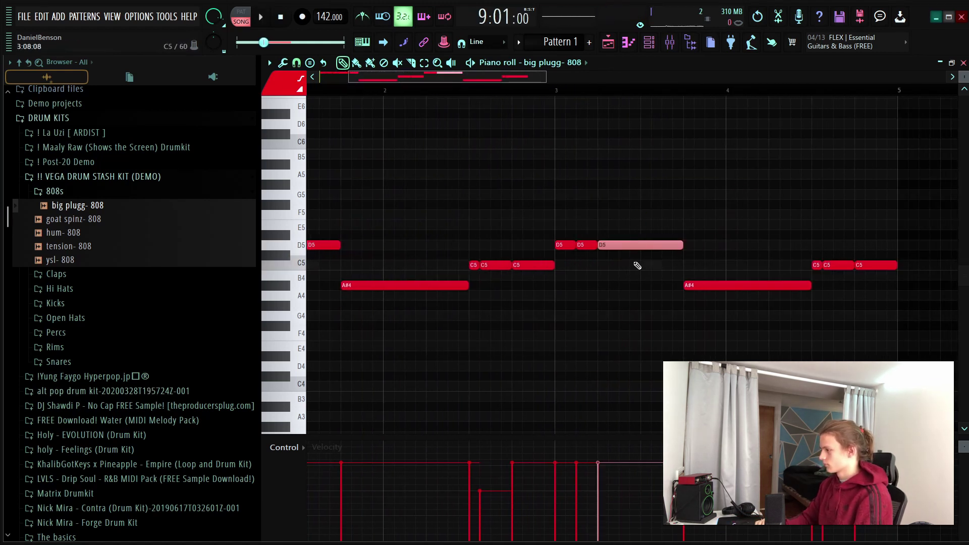
Step: Try the long D5 in bar 3 an octave higher at D6 while playing the 808 pattern
{"action": "key", "text": "space"}
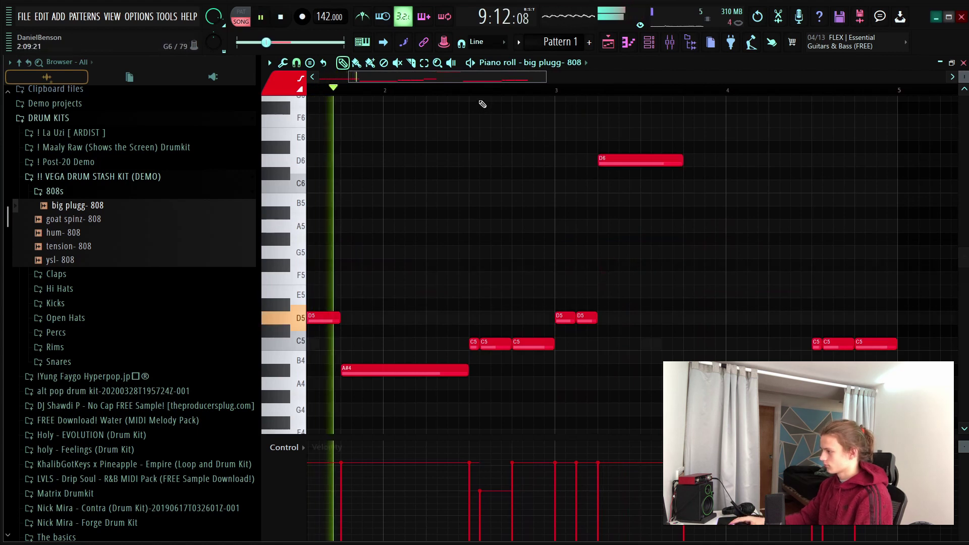
{"action": "scroll", "coordinate": [482, 104], "scroll_direction": "down", "scroll_amount": 9}
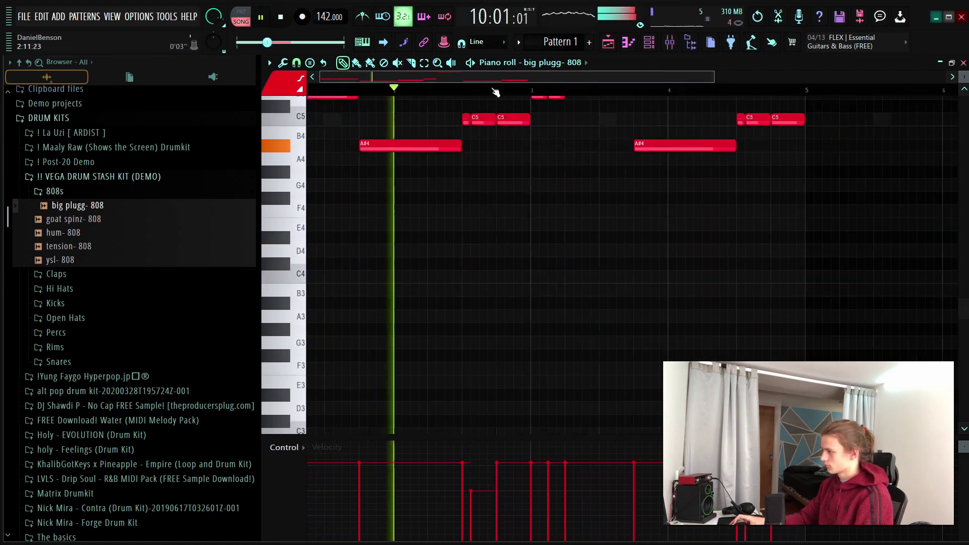
{"action": "left_click", "coordinate": [528, 188]}
{"action": "right_click", "coordinate": [529, 188]}
{"action": "scroll", "coordinate": [571, 262], "scroll_direction": "up", "scroll_amount": 4}
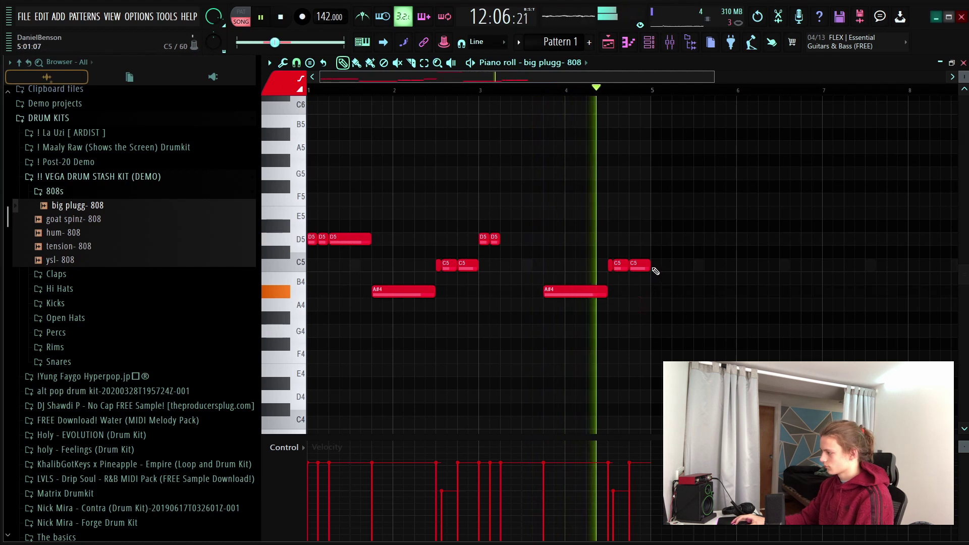
Step: Raise the second A#4 to A#5, add a C6 slide note over the last C5 of bar 4 and play the pattern
{"action": "scroll", "coordinate": [646, 268], "scroll_direction": "up", "scroll_amount": 3}
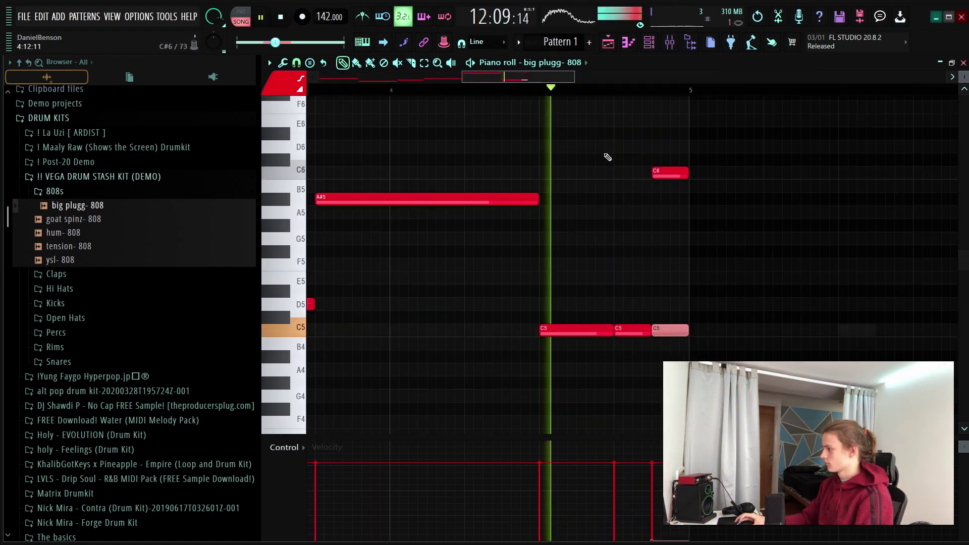
{"action": "double_click", "coordinate": [670, 172]}
{"action": "left_click", "coordinate": [551, 340]}
{"action": "key", "text": "space"}
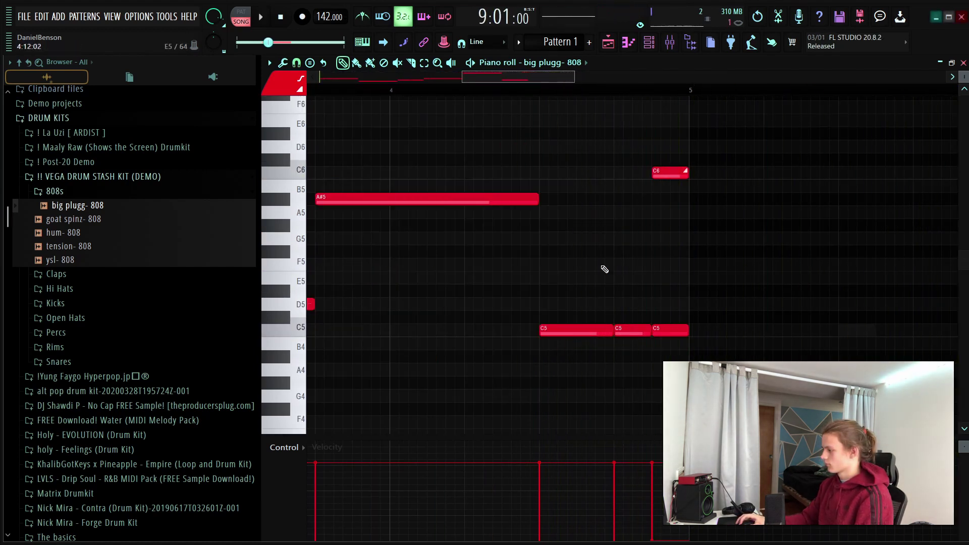
{"action": "key", "text": "space"}
{"action": "scroll", "coordinate": [606, 91], "scroll_direction": "down", "scroll_amount": 4}
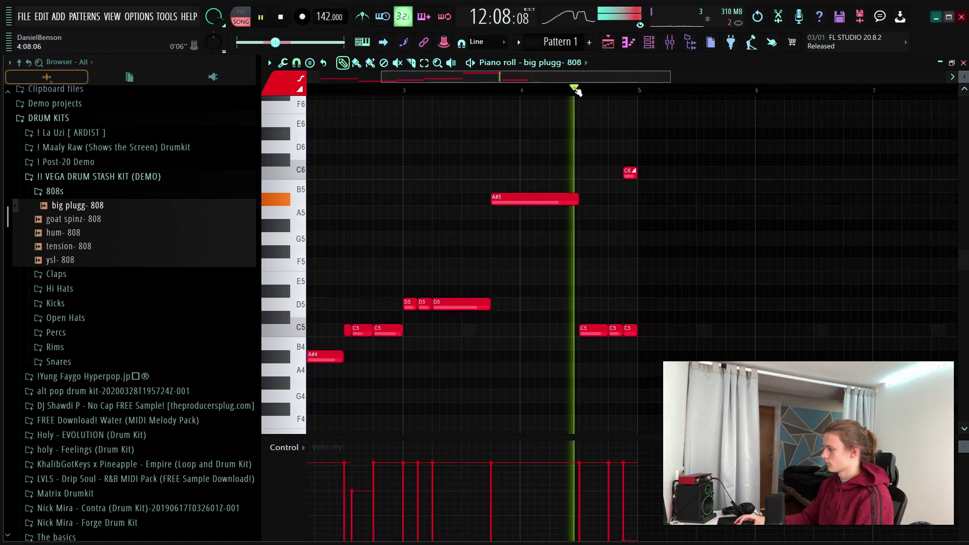
Step: Duplicate the whole four-bar 808 pattern into bars 5 to 8, play it and deselect the notes
{"action": "scroll", "coordinate": [616, 90], "scroll_direction": "down", "scroll_amount": 3}
{"action": "left_click_drag", "start_coordinate": [640, 128], "coordinate": [158, 431]}
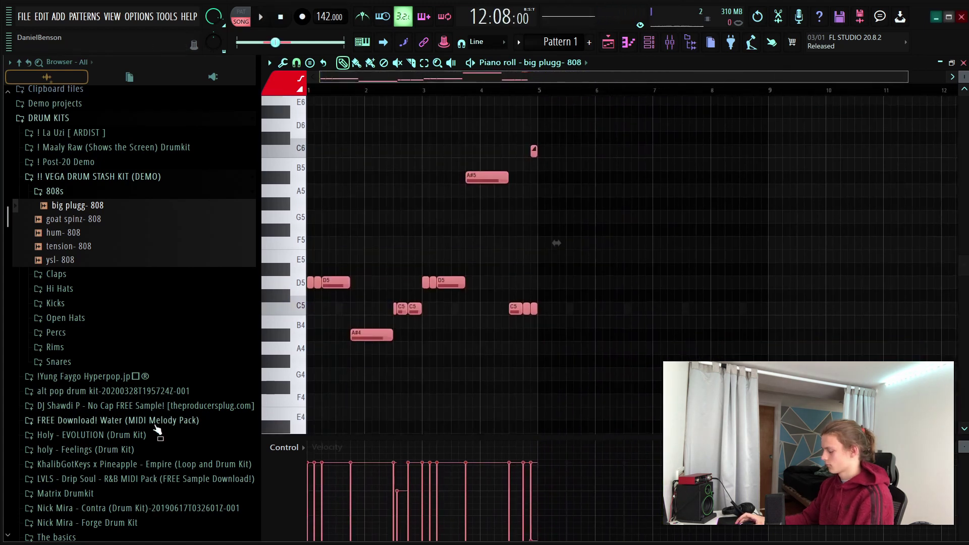
{"action": "key", "text": "ctrl+b"}
{"action": "key", "text": "space"}
{"action": "left_click", "coordinate": [543, 194], "text": "ctrl"}
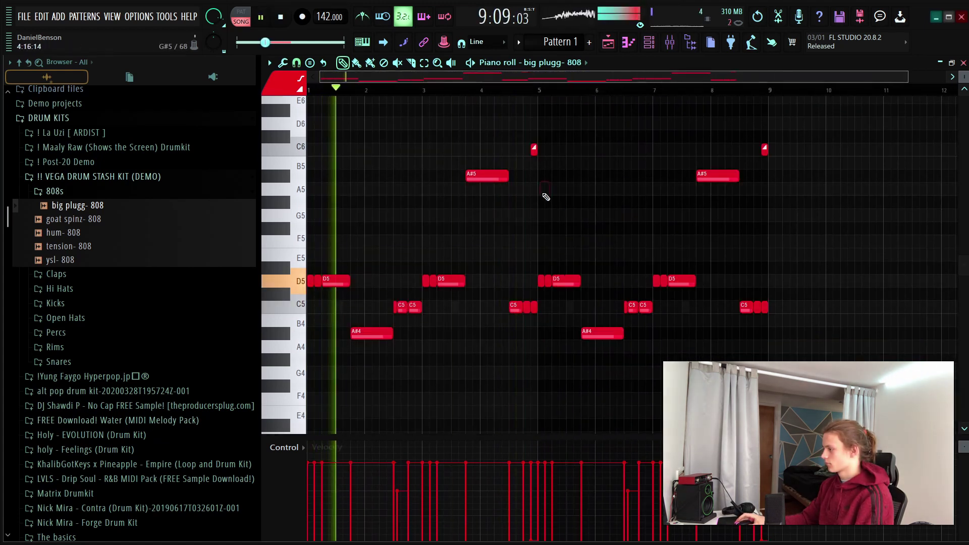
Step: Add the zayish- hi hat sample as a channel, fill it every 2 steps and open its notes in the piano roll
{"action": "left_click", "coordinate": [654, 47]}
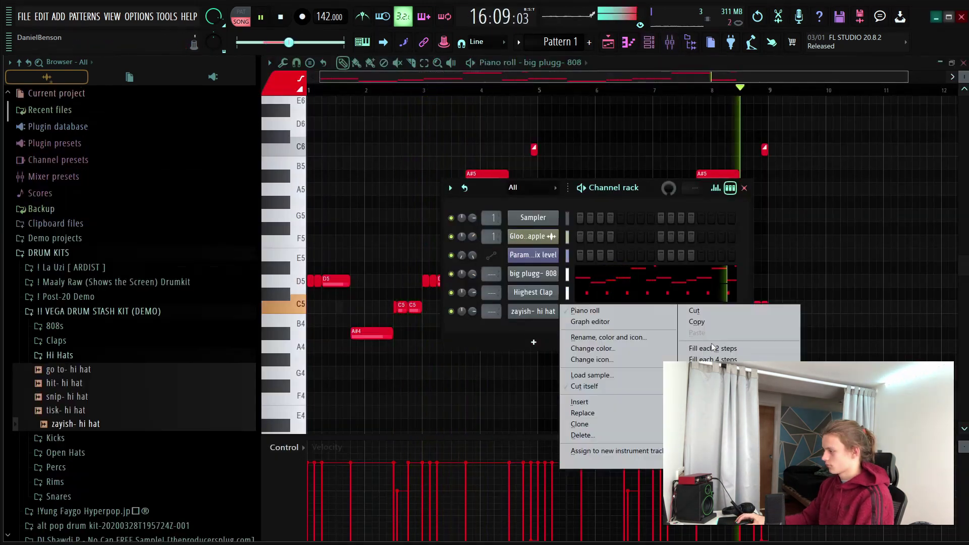
{"action": "left_click", "coordinate": [717, 350]}
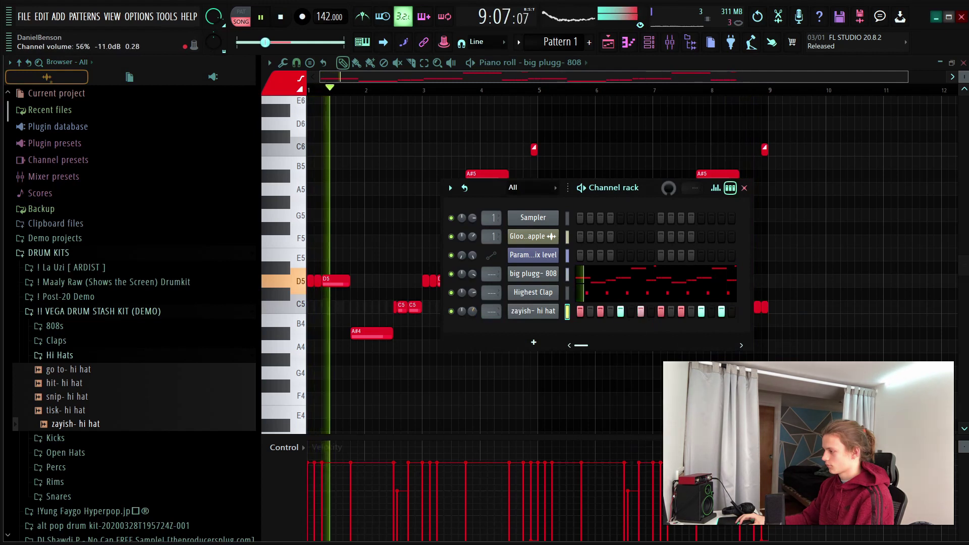
{"action": "right_click", "coordinate": [541, 311]}
{"action": "left_click", "coordinate": [586, 309]}
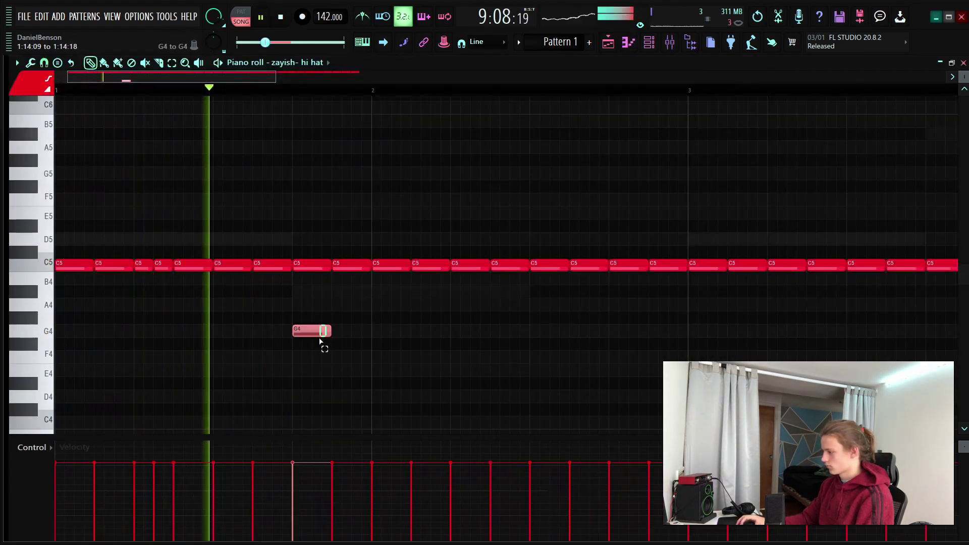
Step: Chop a G4 hi-hat note in the last quarter of bar 1 into a fast falling-velocity roll and duplicate it up to bar 2
{"action": "scroll", "coordinate": [320, 342], "scroll_direction": "down", "scroll_amount": 2}
{"action": "key", "text": "alt+u"}
{"action": "key", "text": "space"}
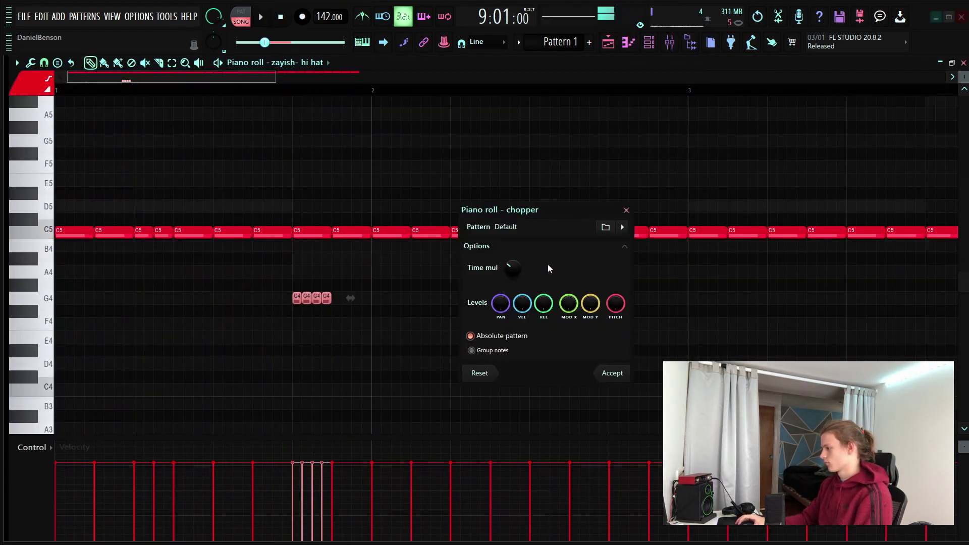
{"action": "key", "text": "space"}
{"action": "scroll", "coordinate": [510, 266], "scroll_direction": "up", "scroll_amount": 1}
{"action": "left_click", "coordinate": [612, 373]}
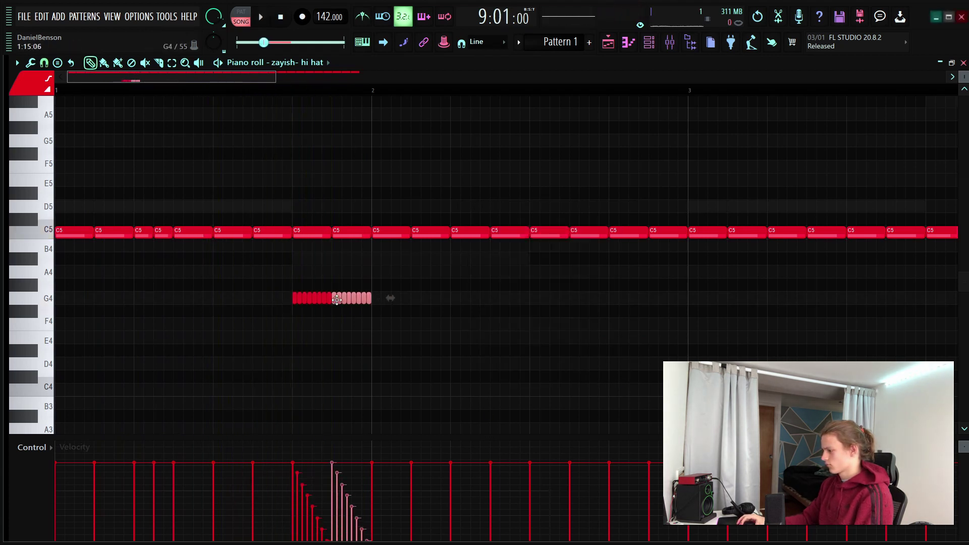
{"action": "left_click", "coordinate": [484, 341], "text": "ctrl"}
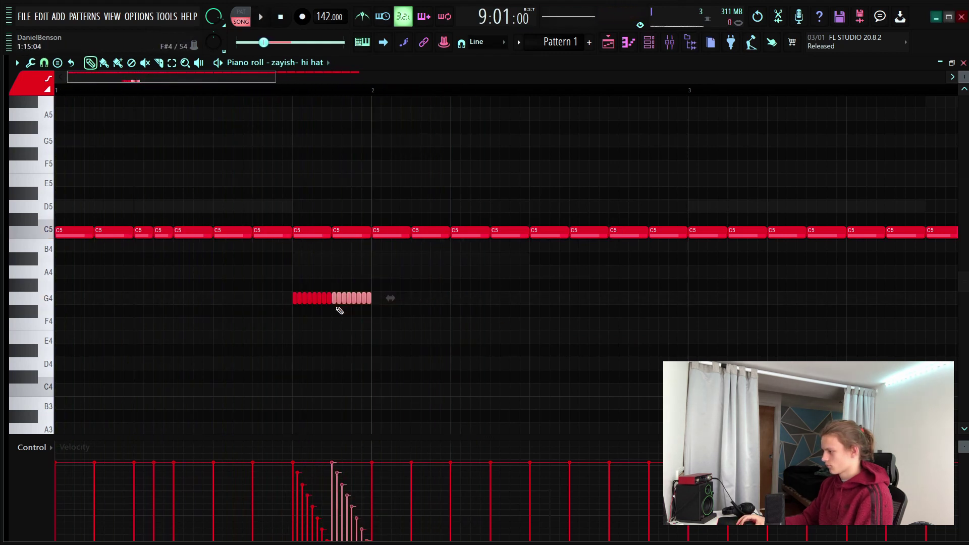
Step: Add lower-pitched hi-hat hits in bar 2: D#4 on the second hat, then C#4 and B3 under the last two hats
{"action": "left_click_drag", "start_coordinate": [376, 355], "coordinate": [446, 354]}
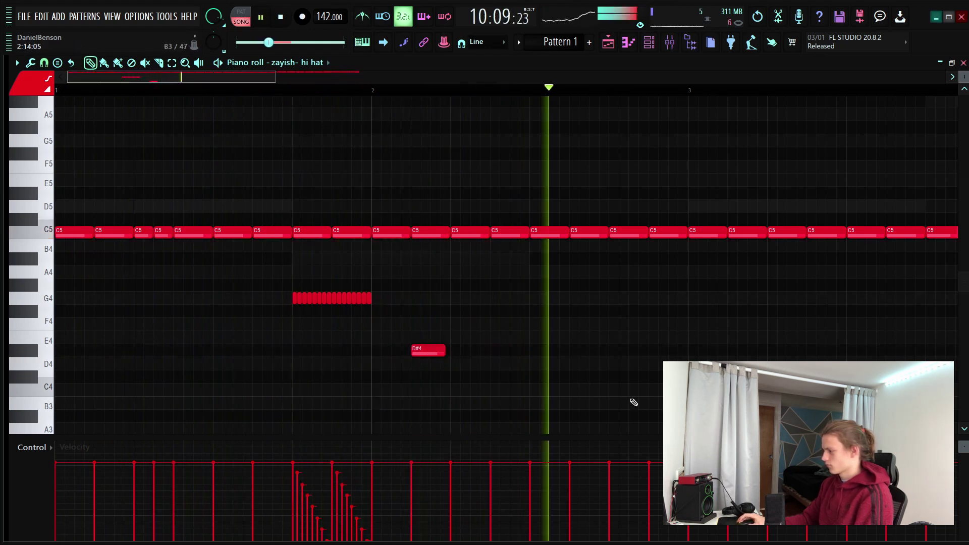
{"action": "key", "text": "space"}
{"action": "left_click", "coordinate": [608, 377]}
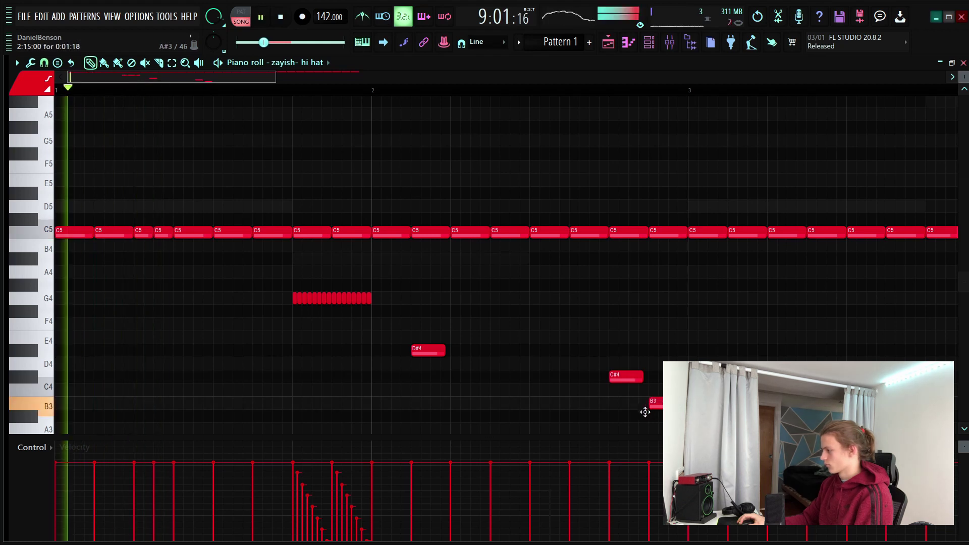
{"action": "key", "text": "space"}
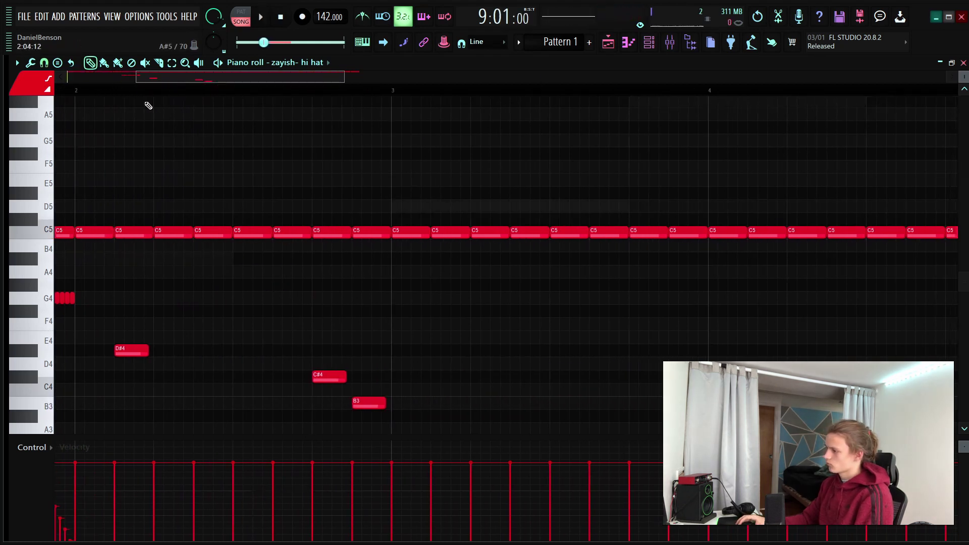
Step: Place a low hi-hat hit at the start of bar 1, set it to D4 and play the pattern
{"action": "key", "text": "space"}
{"action": "key", "text": "space"}
{"action": "left_click_drag", "start_coordinate": [128, 340], "coordinate": [8, 353]}
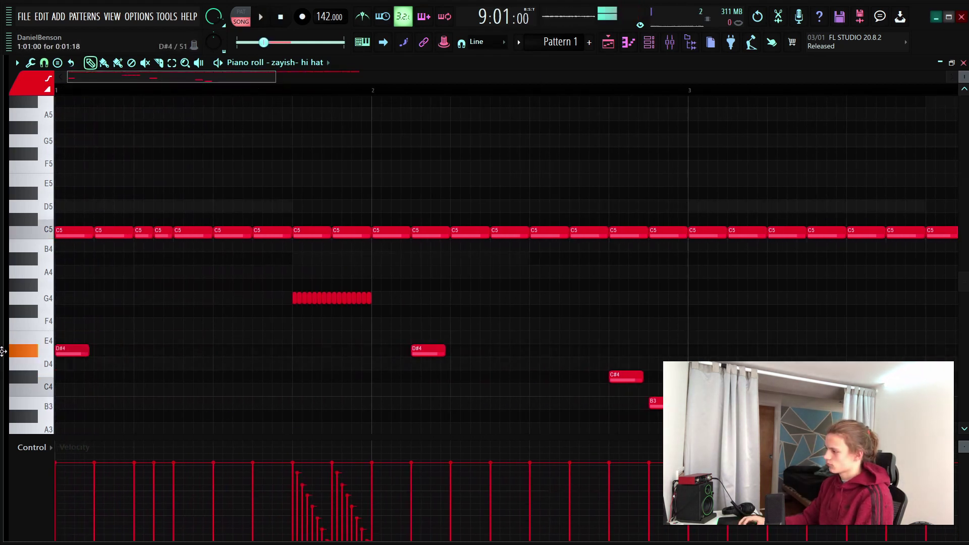
{"action": "scroll", "coordinate": [106, 303], "scroll_direction": "down", "scroll_amount": 1}
{"action": "right_click", "coordinate": [71, 313]}
{"action": "key", "text": "space"}
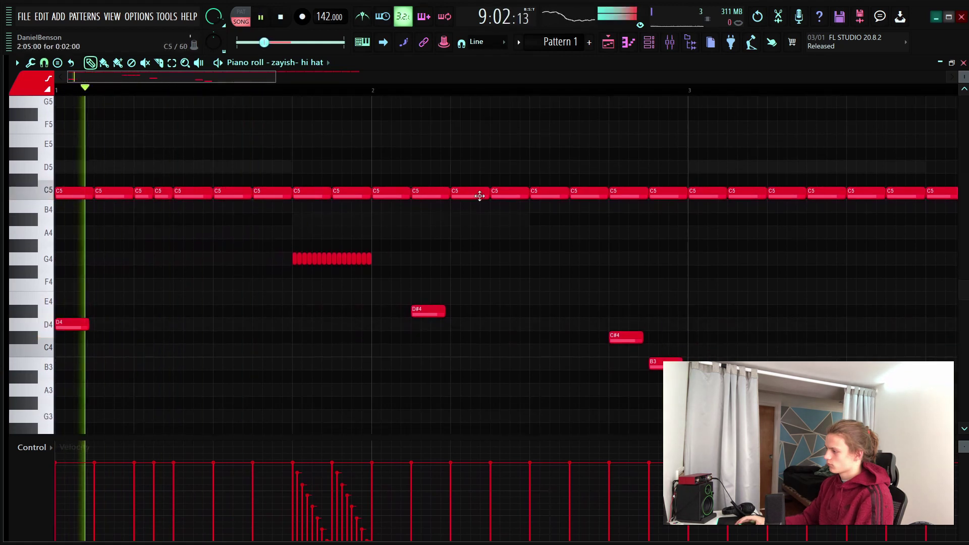
Step: Repeat the two-bar hi-hat pattern through bar 8, raise the bar 5 roll to D5 and add three D5 hits ending bar 6
{"action": "scroll", "coordinate": [307, 91], "scroll_direction": "down", "scroll_amount": 3}
{"action": "mouse_move", "coordinate": [365, 195]}
{"action": "left_mouse_down"}
{"action": "mouse_move", "coordinate": [661, 206]}
{"action": "mouse_move", "coordinate": [678, 196]}
{"action": "left_mouse_up"}
{"action": "key", "text": "ctrl+a"}
{"action": "key", "text": "ctrl+b"}
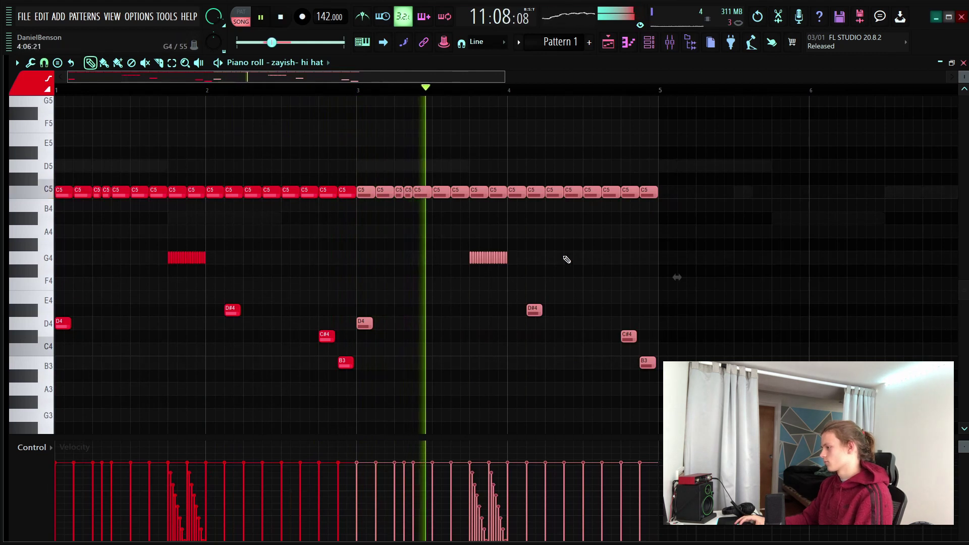
{"action": "key", "text": "ctrl+d"}
{"action": "scroll", "coordinate": [454, 99], "scroll_direction": "down", "scroll_amount": 2}
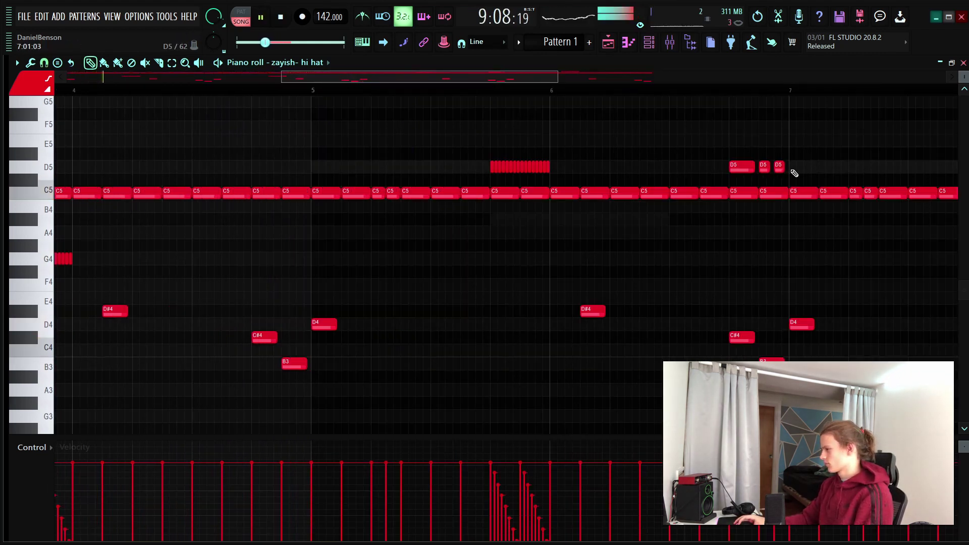
Step: Raise the bar 7 hi-hat roll to D5 and copy the three D5 hits from the end of bar 6 to bar 8
{"action": "scroll", "coordinate": [705, 90], "scroll_direction": "down", "scroll_amount": 4}
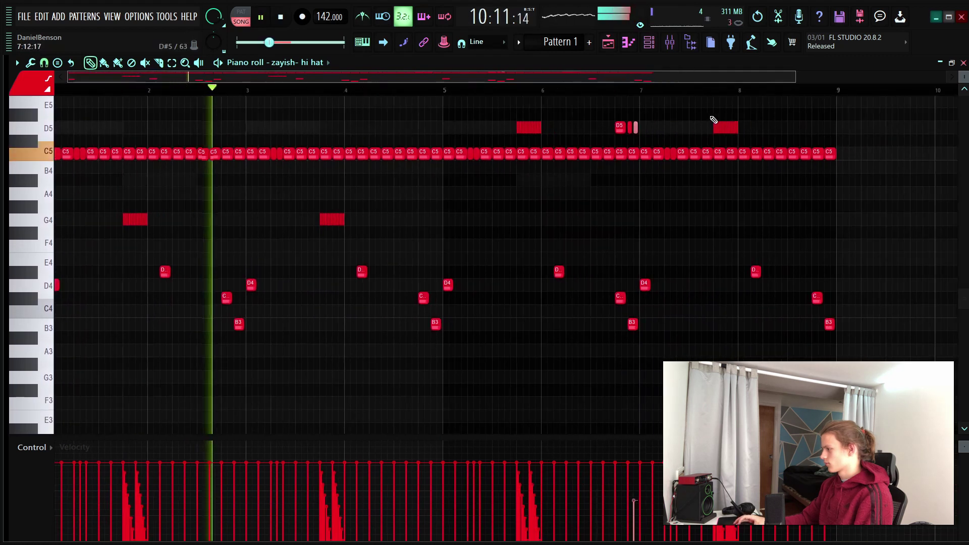
{"action": "left_click_drag", "start_coordinate": [610, 117], "coordinate": [762, 130]}
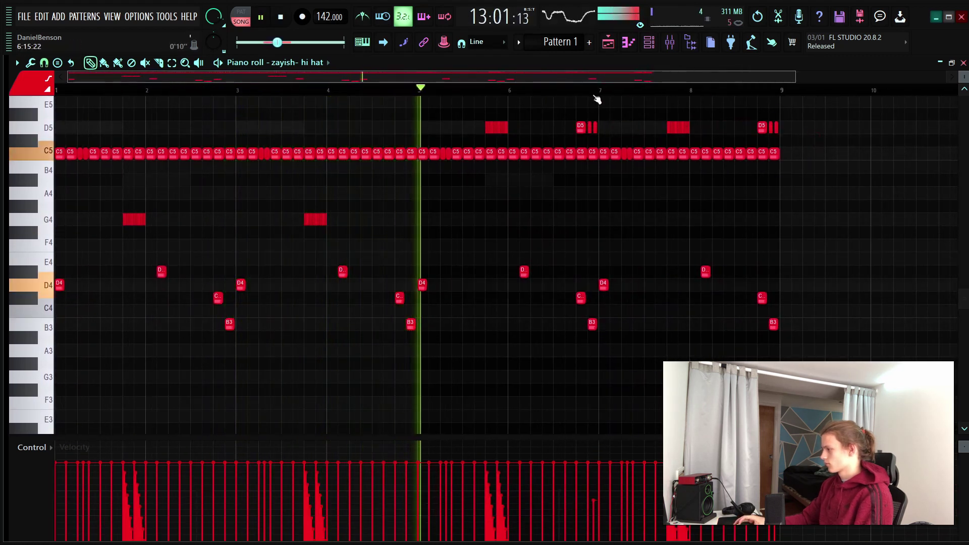
{"action": "scroll", "coordinate": [591, 91], "scroll_direction": "up", "scroll_amount": 6}
{"action": "scroll", "coordinate": [545, 91], "scroll_direction": "down", "scroll_amount": 5}
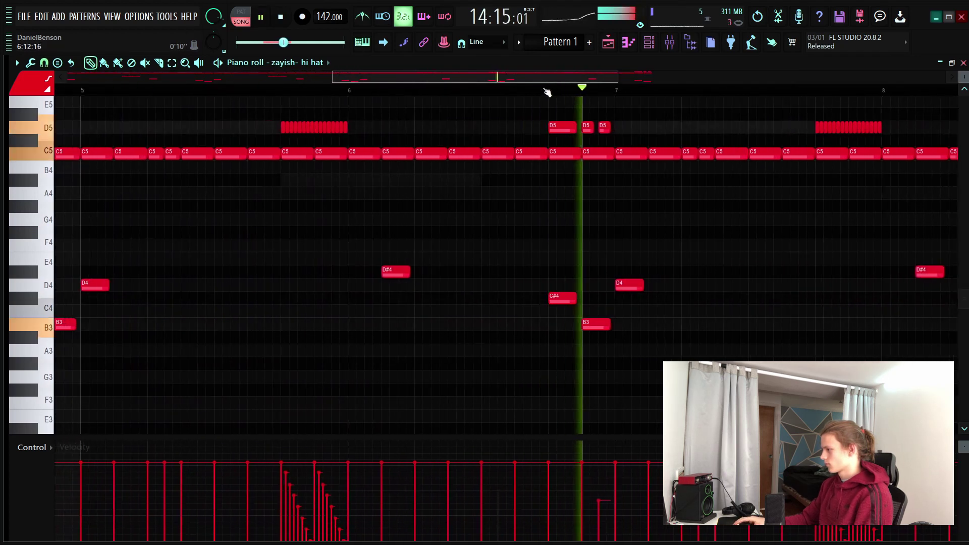
{"action": "scroll", "coordinate": [548, 91], "scroll_direction": "down", "scroll_amount": 5}
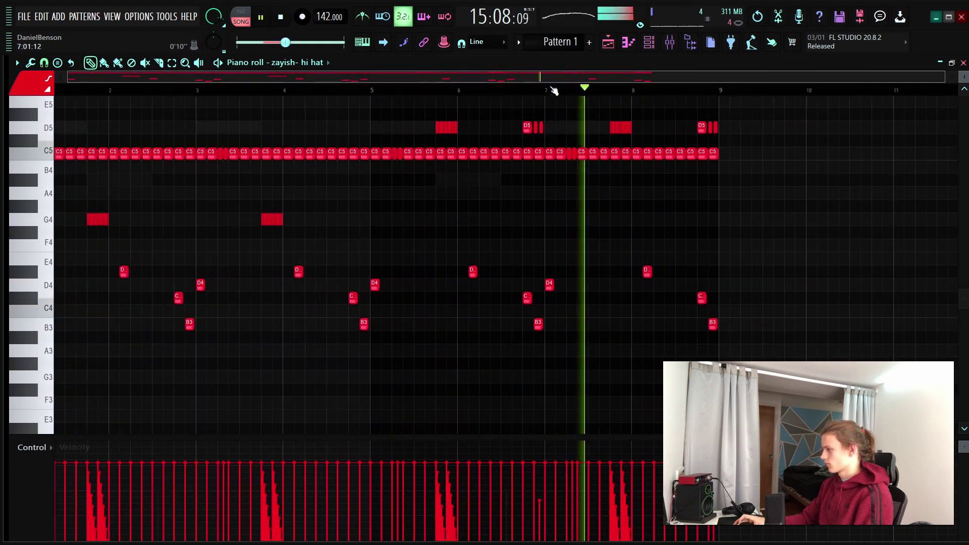
Step: Add the mafia- open hat sample as a channel with a C5 note at bar 1 stretched to four bars
{"action": "key", "text": "F6"}
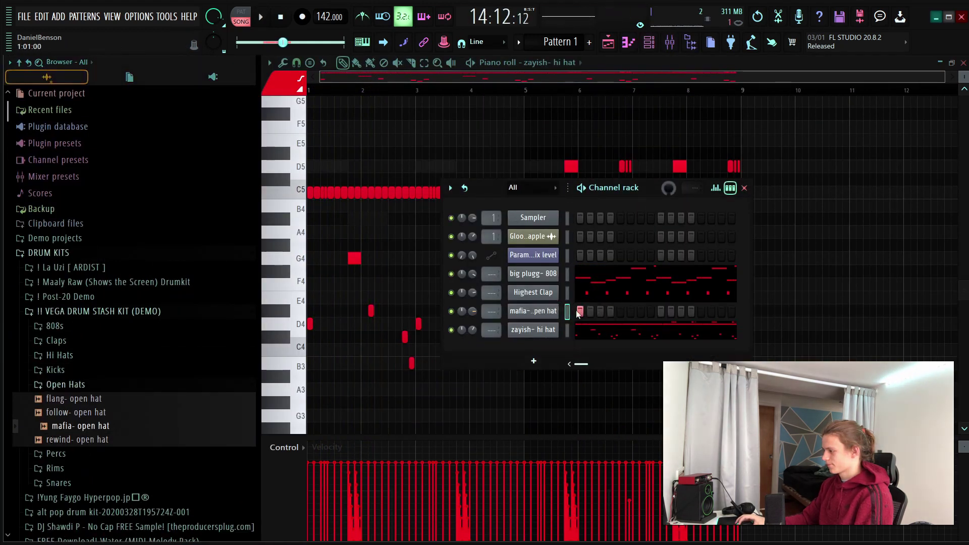
{"action": "right_click", "coordinate": [540, 311]}
{"action": "left_click", "coordinate": [555, 316]}
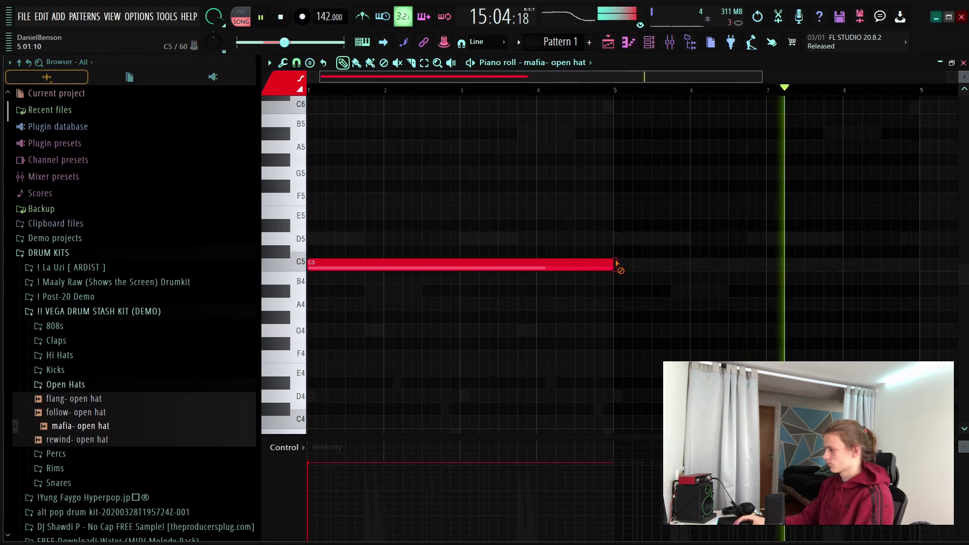
Step: Duplicate the four-bar open-hat note into bars 5 to 8, removing the stray G5 note in bar 4
{"action": "key", "text": "ctrl+a"}
{"action": "key", "text": "ctrl+b"}
{"action": "scroll", "coordinate": [497, 92], "scroll_direction": "down", "scroll_amount": 2}
{"action": "left_click", "coordinate": [484, 174]}
{"action": "right_click", "coordinate": [485, 181]}
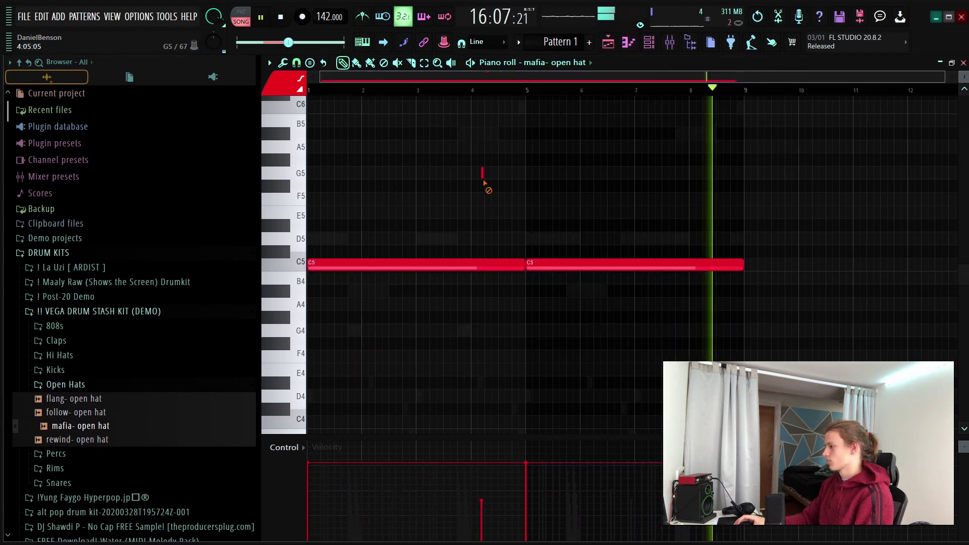
Step: Load the "shorty got a thumper v1" kick and place three D5 hits in bar 1, on steps 1, 7 and 13
{"action": "key", "text": "F9"}
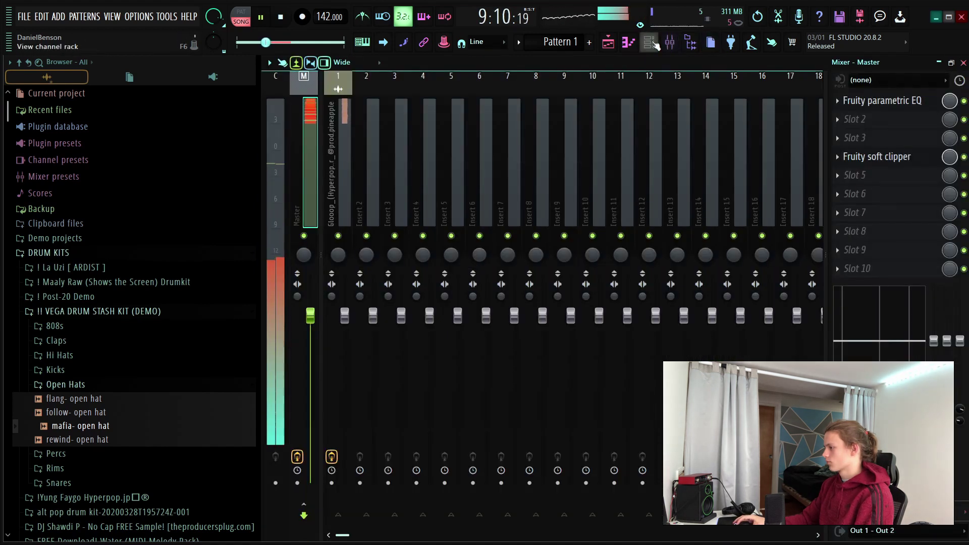
{"action": "left_click", "coordinate": [651, 43]}
{"action": "left_click", "coordinate": [537, 320]}
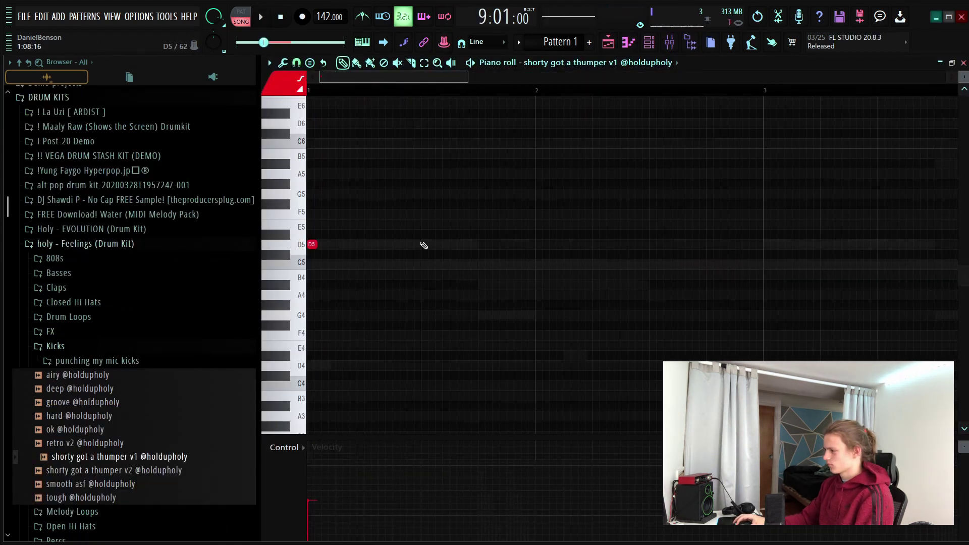
{"action": "key", "text": "space"}
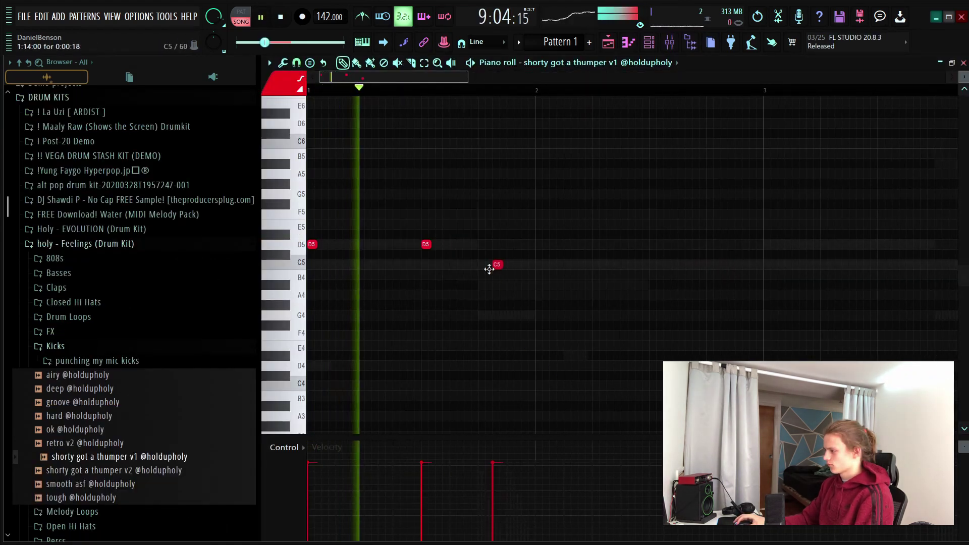
{"action": "left_click_drag", "start_coordinate": [426, 244], "coordinate": [395, 245]}
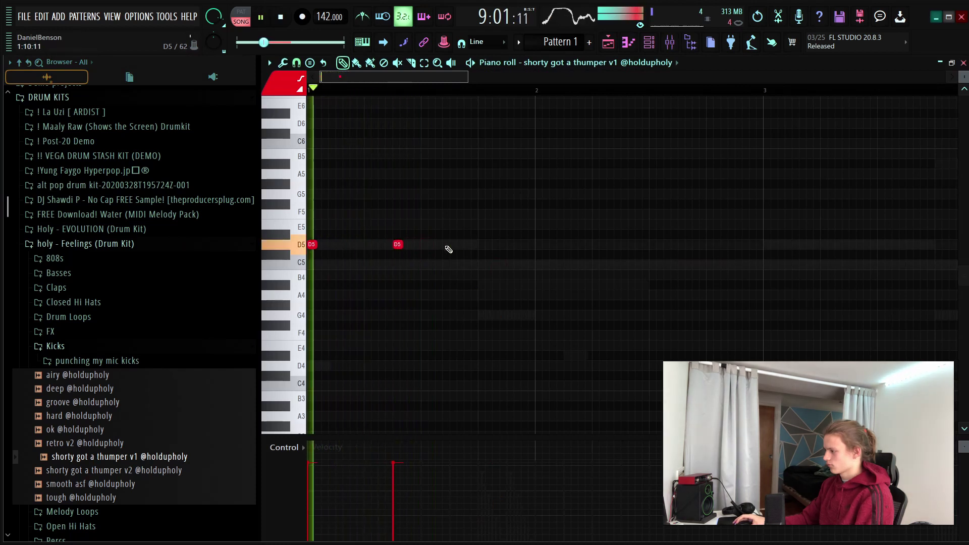
{"action": "left_click", "coordinate": [472, 244]}
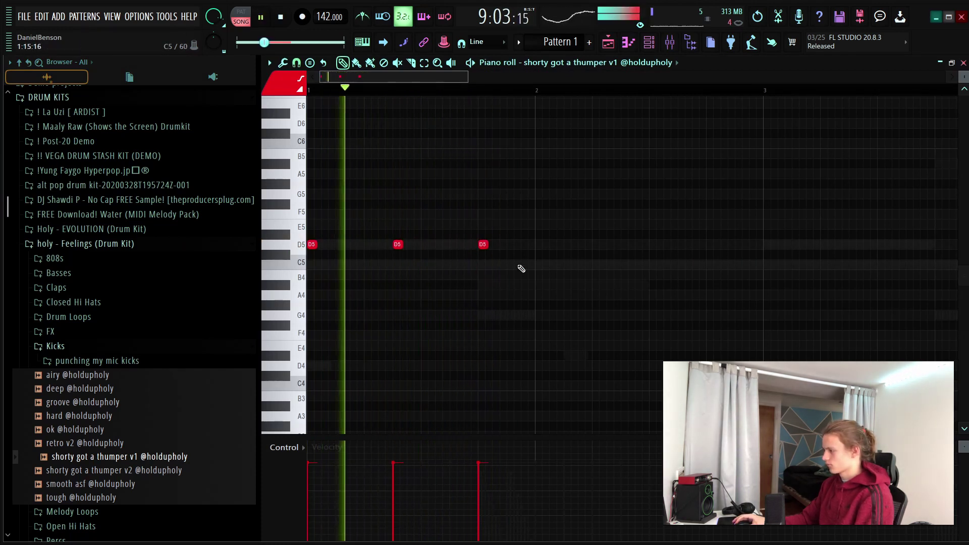
Step: Duplicate the three-hit kick pattern of bars 1 and 2 into bars 3 and 4
{"action": "scroll", "coordinate": [448, 89], "scroll_direction": "down", "scroll_amount": 2}
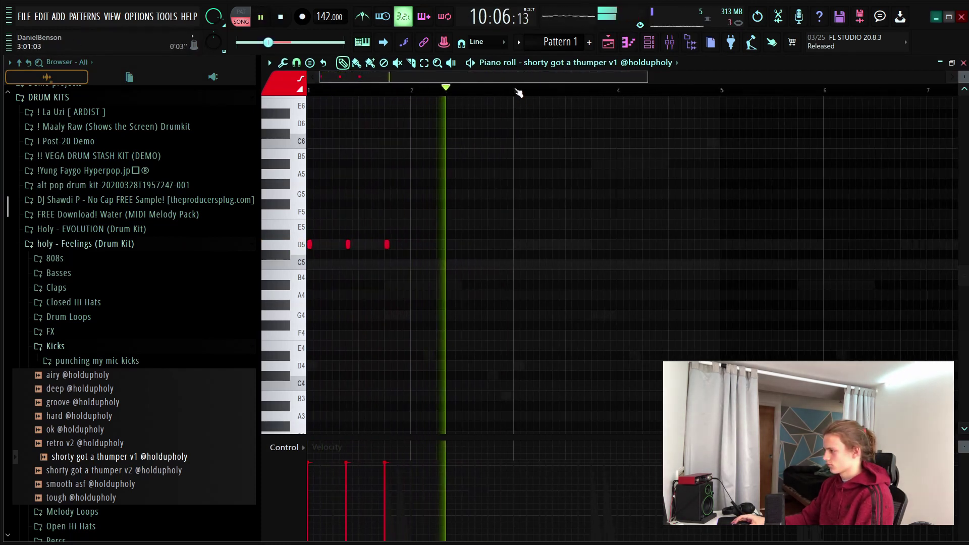
{"action": "key", "text": "ctrl+b"}
{"action": "scroll", "coordinate": [530, 92], "scroll_direction": "up", "scroll_amount": 5}
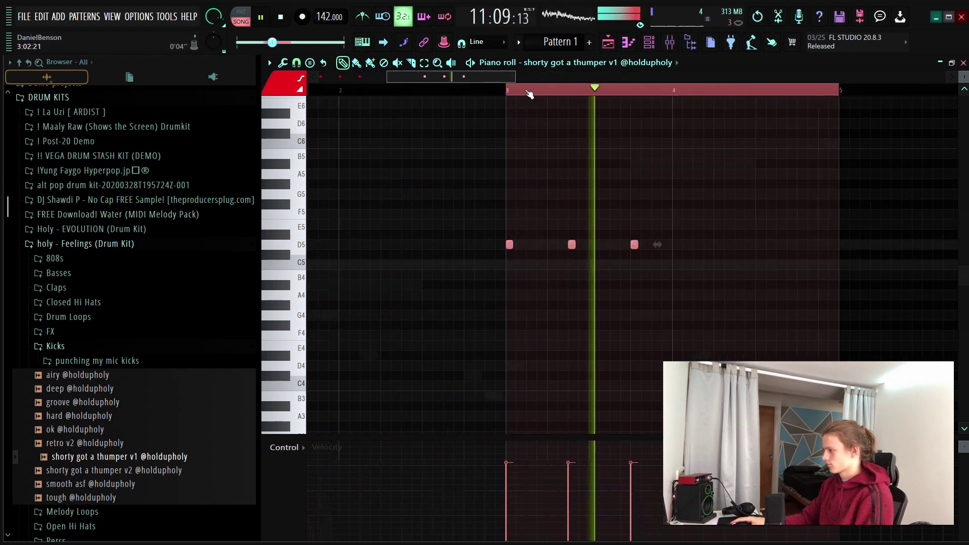
{"action": "scroll", "coordinate": [530, 93], "scroll_direction": "down", "scroll_amount": 6}
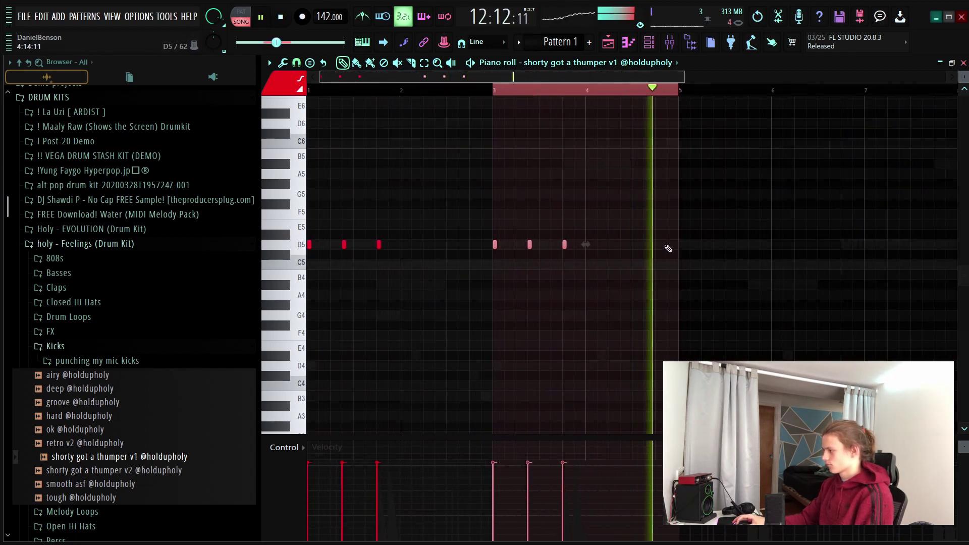
Step: Repeat the two-bar kick pattern through bars 5 to 8, with an extra D5 kick late in bars 4 and 8
{"action": "key", "text": "ctrl+b"}
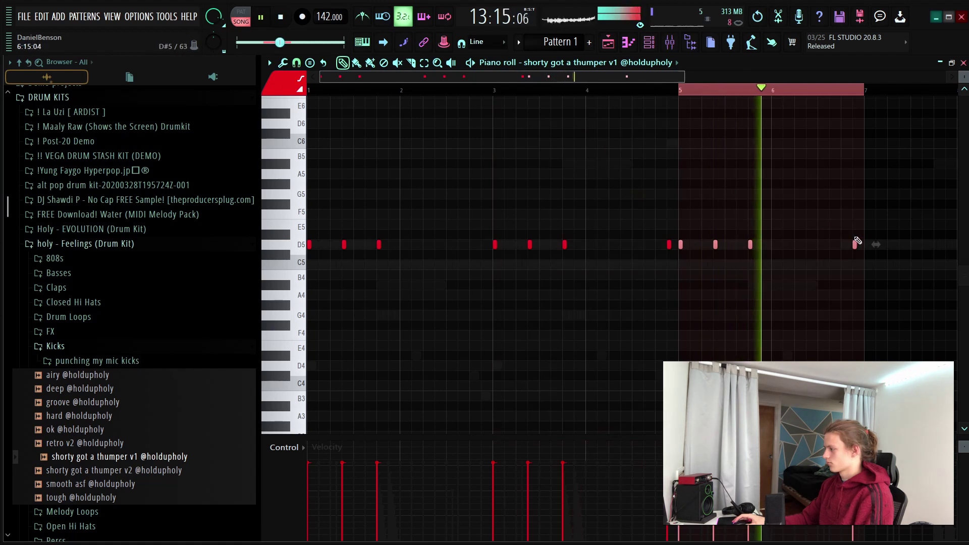
{"action": "key", "text": "ctrl+b"}
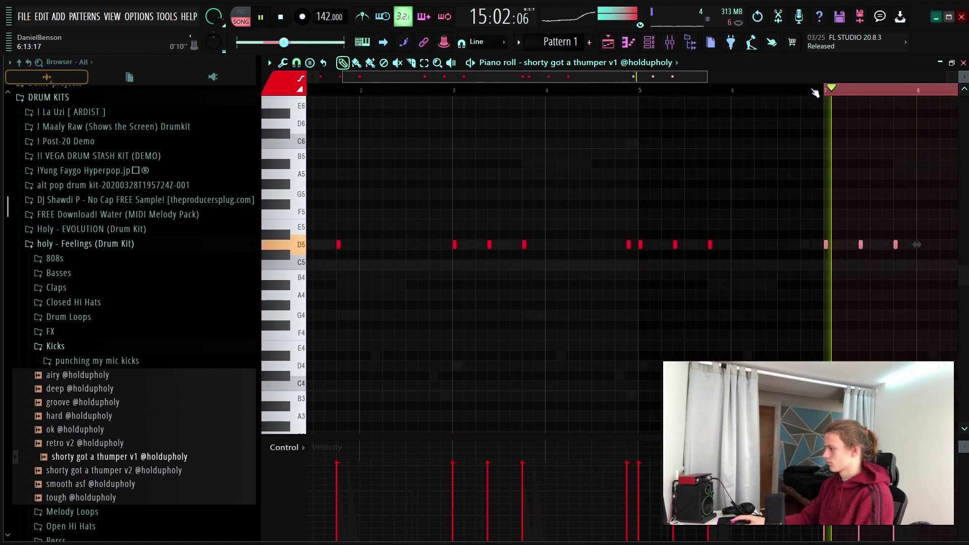
{"action": "scroll", "coordinate": [837, 97], "scroll_direction": "down", "scroll_amount": 2}
{"action": "scroll", "coordinate": [836, 97], "scroll_direction": "up", "scroll_amount": 5}
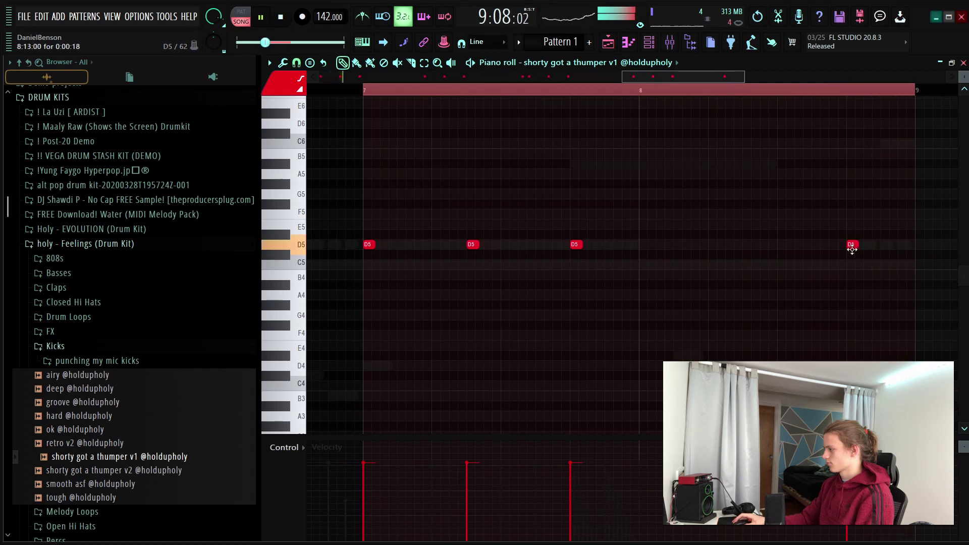
Step: Randomize the velocity levels of the zayish hi-hat notes by 3% in bipolar mode
{"action": "double_click", "coordinate": [588, 103]}
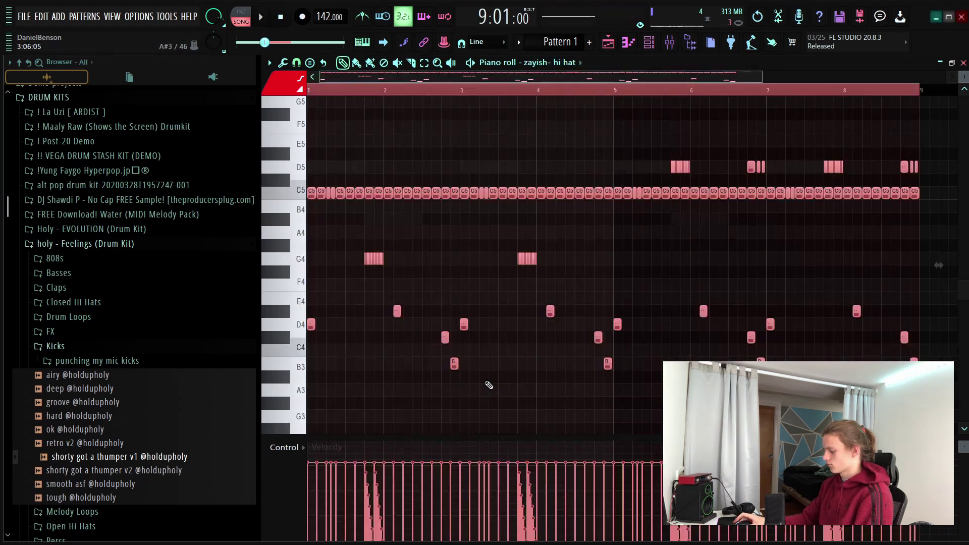
{"action": "key", "text": "alt+r"}
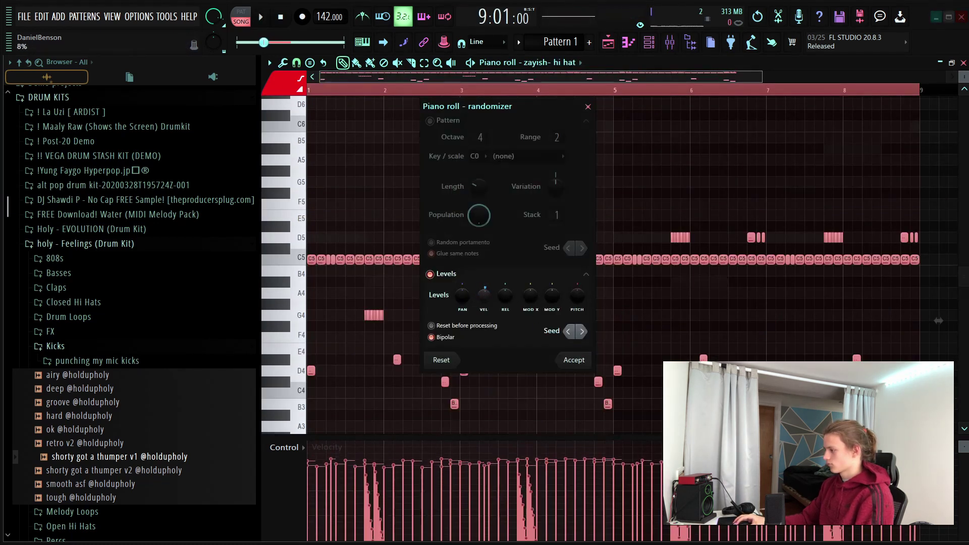
{"action": "key", "text": "space"}
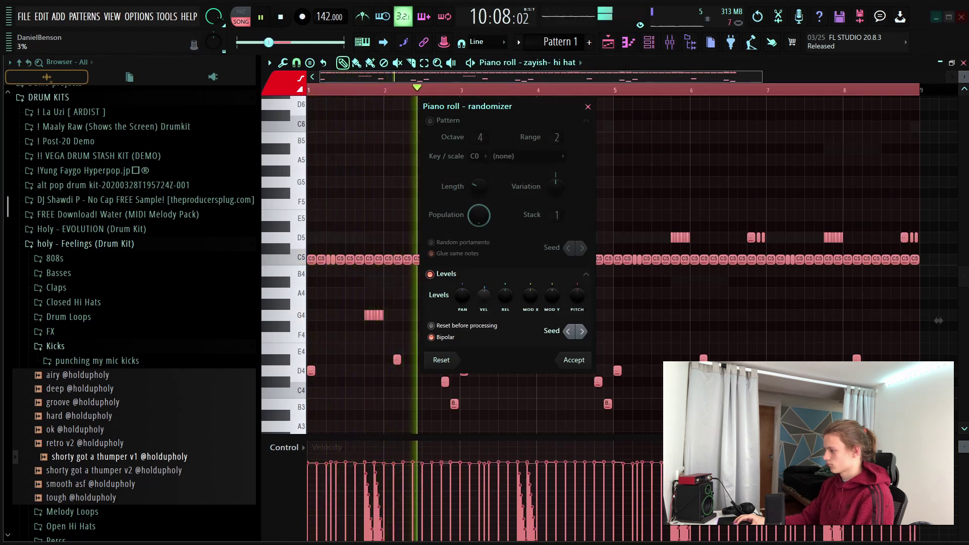
{"action": "left_click", "coordinate": [574, 360]}
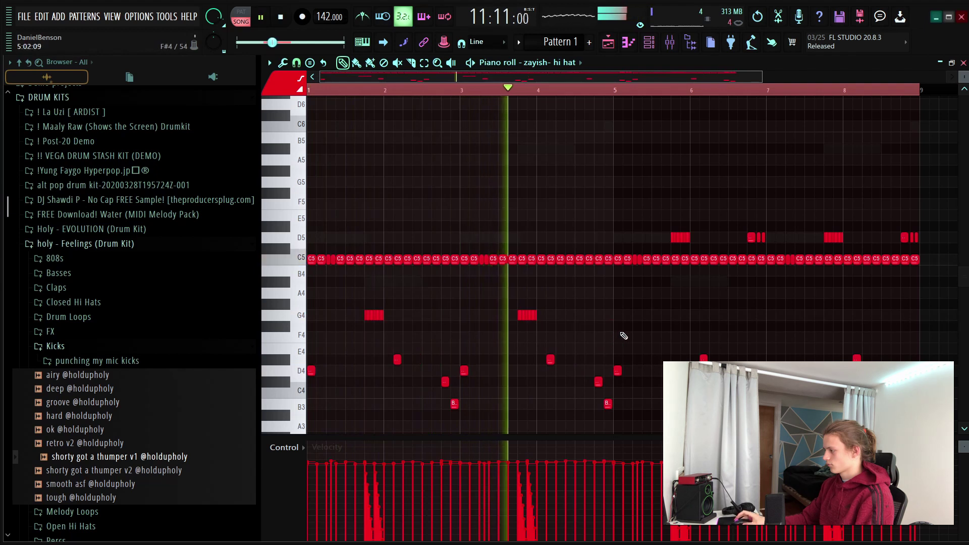
Step: Lay the 808, kick, clap, open hat and hi-hat patterns on tracks 4 to 8 and repeat them through bar 32
{"action": "left_click", "coordinate": [649, 43]}
{"action": "left_click", "coordinate": [671, 43]}
{"action": "left_click", "coordinate": [671, 43]}
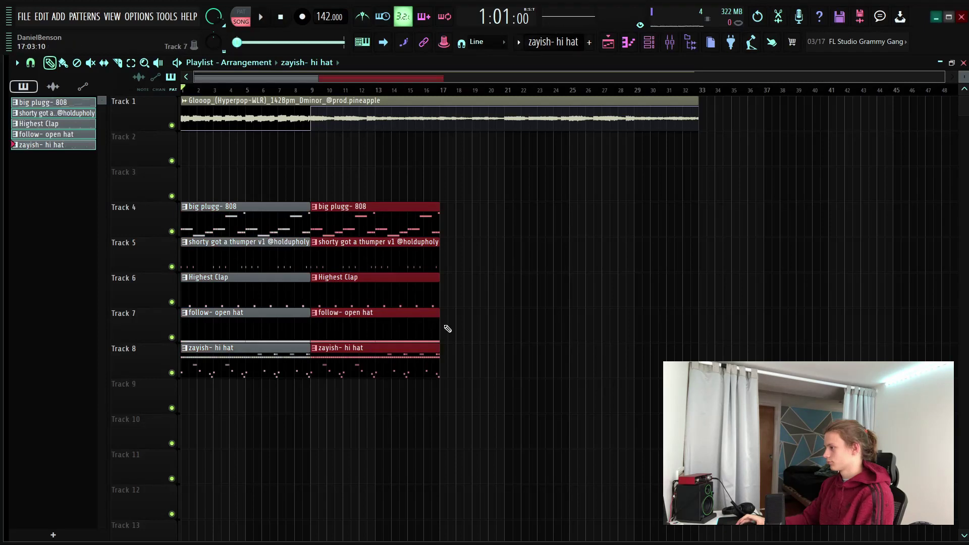
{"action": "key", "text": "ctrl+b"}
{"action": "key", "text": "ctrl+b"}
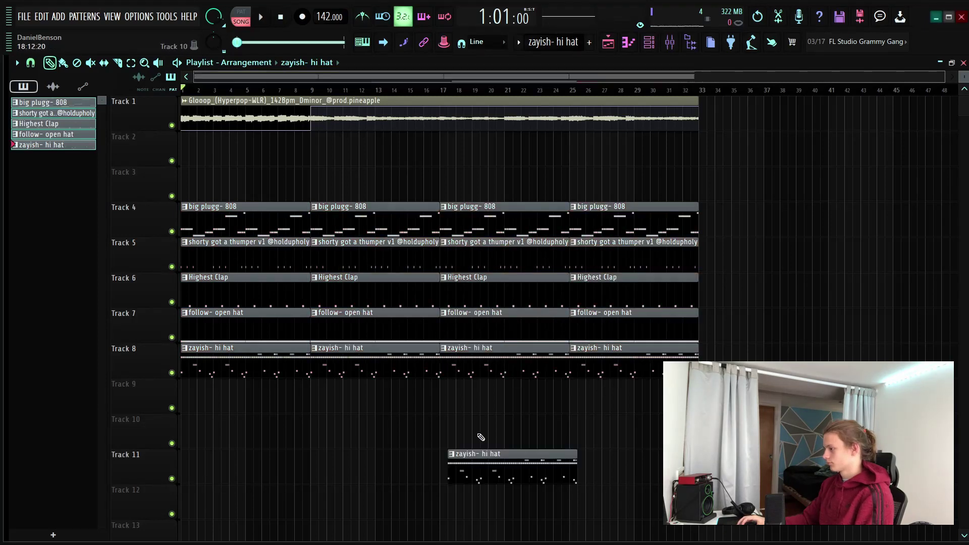
Step: Delete the 808 clip in bars 1 to 8 and select that eight-bar range across the playlist
{"action": "scroll", "coordinate": [282, 78], "scroll_direction": "up", "scroll_amount": 5}
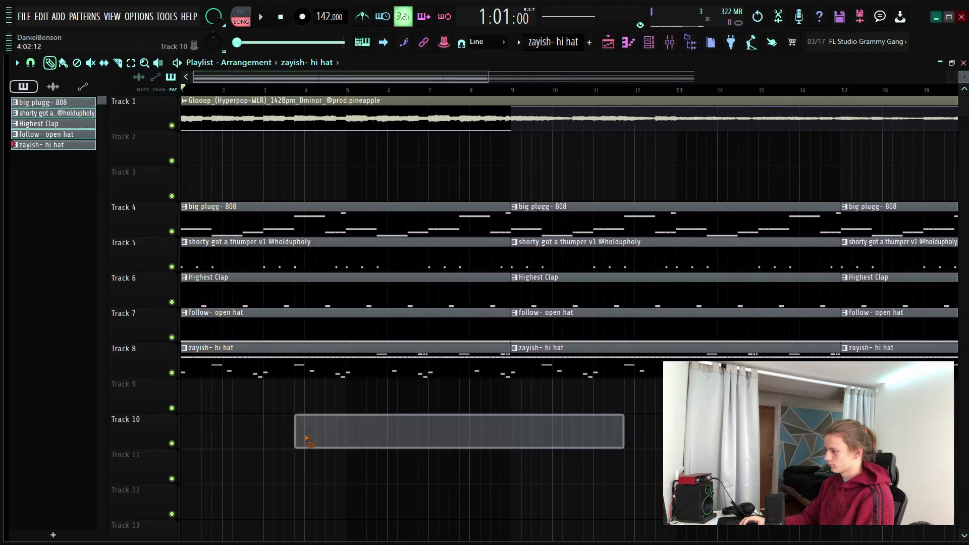
{"action": "right_click", "coordinate": [404, 217]}
{"action": "left_click_drag", "start_coordinate": [511, 90], "coordinate": [2, 144]}
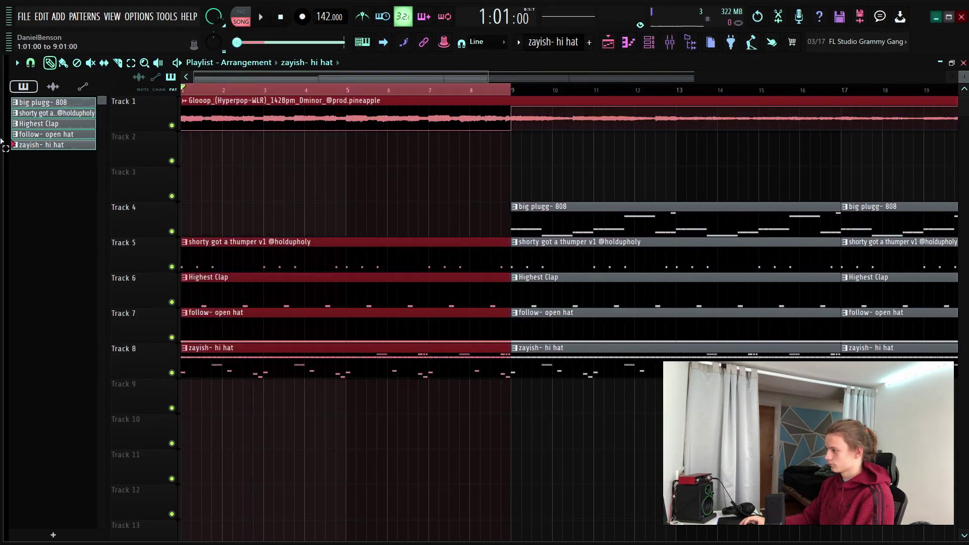
Step: Mute every track except the kick, clap, open hat and hi-hat tracks 5 to 8
{"action": "right_click", "coordinate": [172, 125]}
{"action": "right_click", "coordinate": [172, 126]}
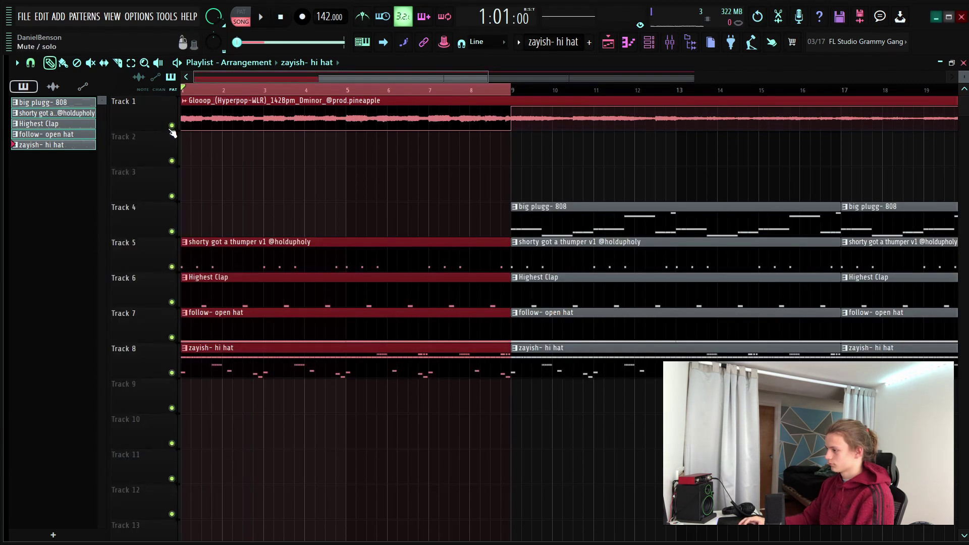
{"action": "right_click", "coordinate": [172, 267]}
{"action": "left_click", "coordinate": [172, 302]}
{"action": "left_click", "coordinate": [172, 338]}
{"action": "left_click", "coordinate": [171, 373]}
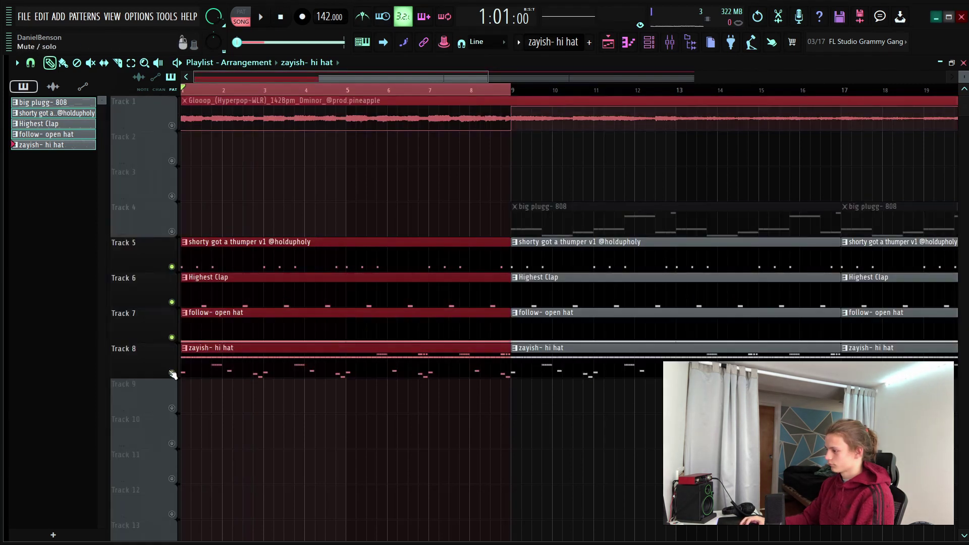
Step: Render the Master mixer track over the song selection as a 32Bit float stereo WAV
{"action": "left_click", "coordinate": [680, 44]}
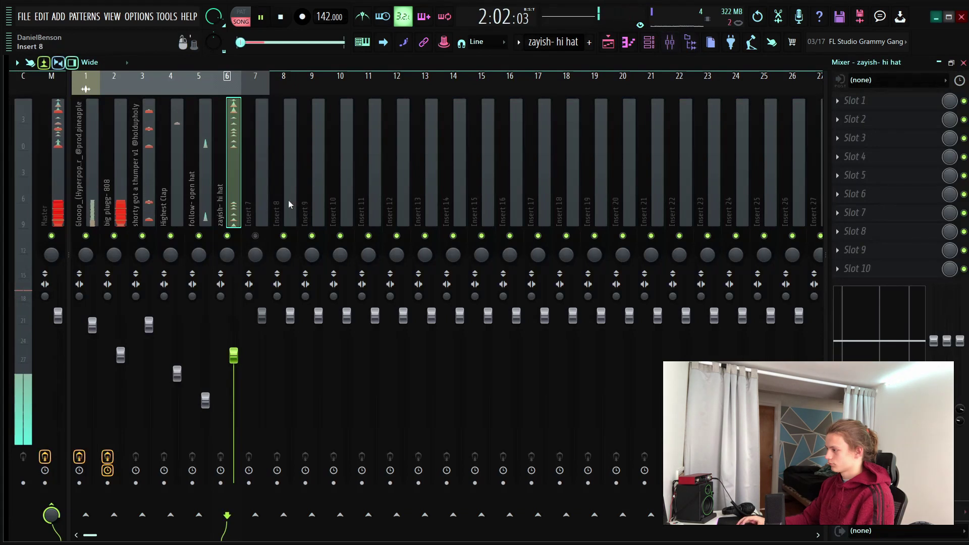
{"action": "left_click", "coordinate": [45, 483]}
{"action": "key", "text": "alt+r"}
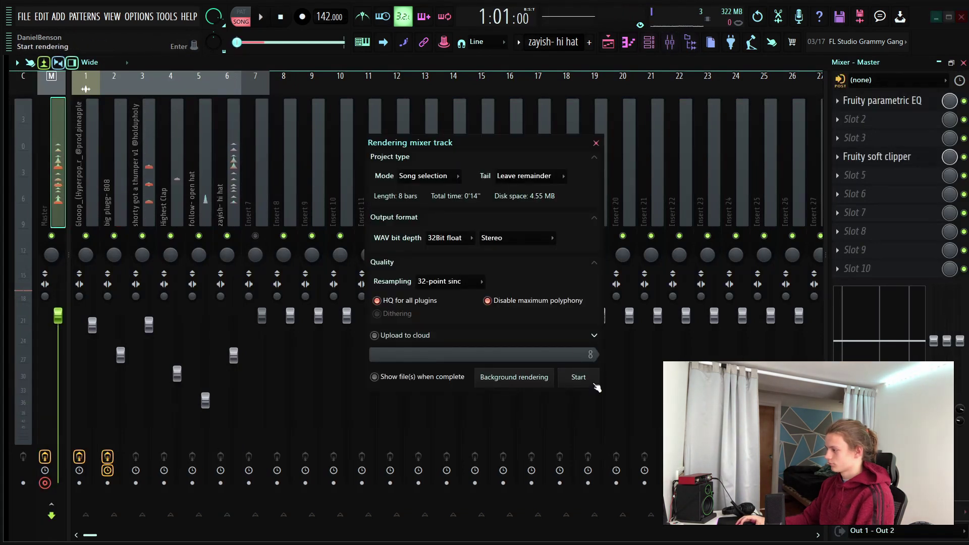
Step: Delete the drum pattern clips in bars 1 to 8 and put the rendered Master audio clip on track 6 instead
{"action": "left_click", "coordinate": [608, 43]}
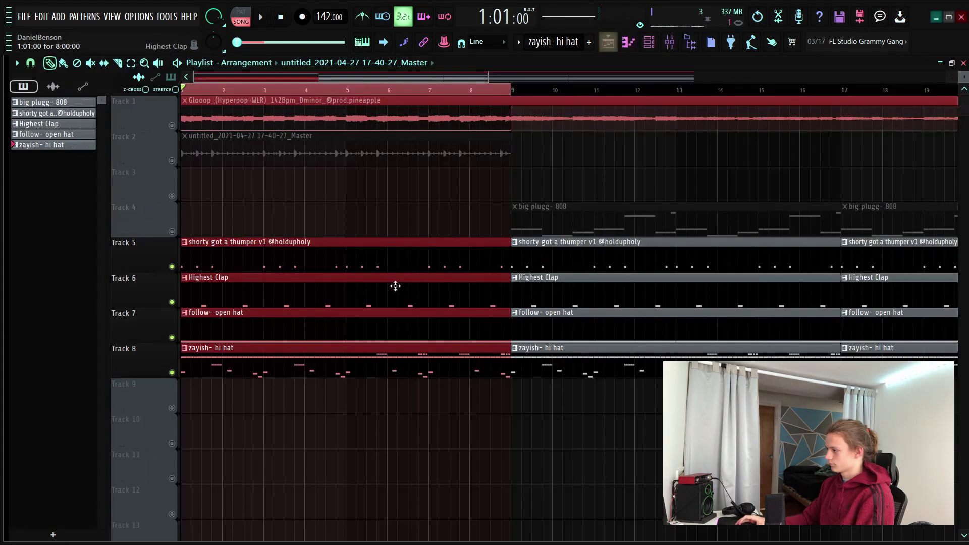
{"action": "right_click", "coordinate": [308, 257]}
{"action": "left_click_drag", "start_coordinate": [407, 158], "coordinate": [309, 311]}
{"action": "key", "text": "space"}
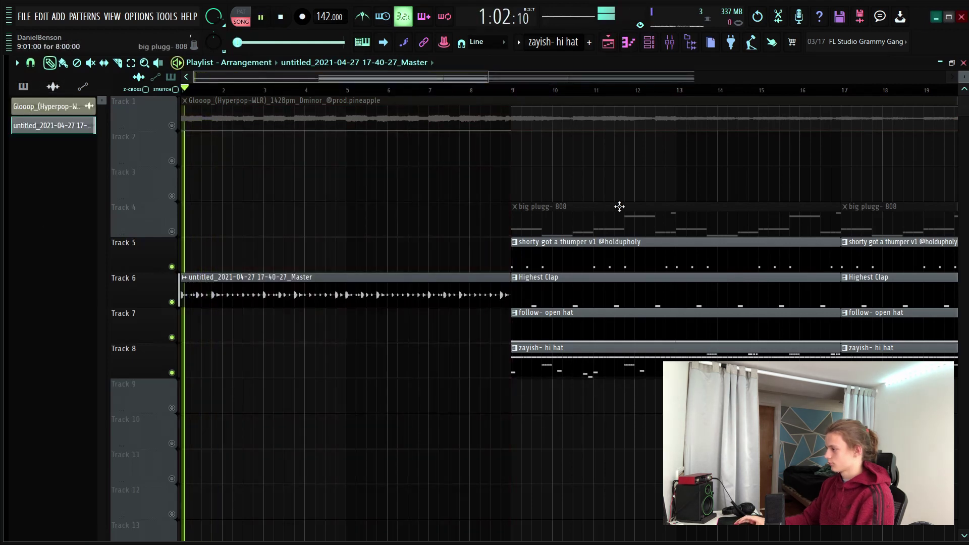
Step: Add Fruity Reeverb 2 to the rendered drum loop on mixer Insert 10
{"action": "key", "text": "F6"}
{"action": "key", "text": "F9"}
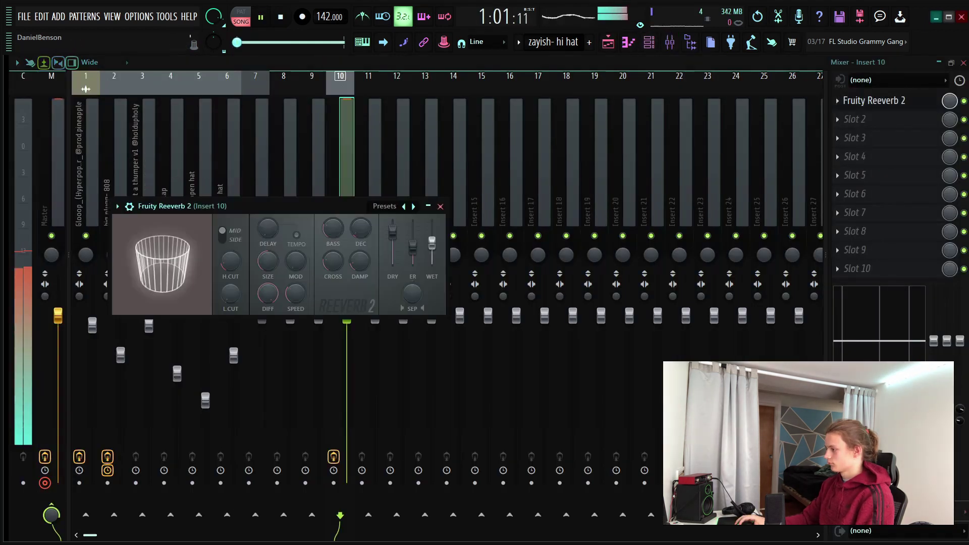
{"action": "left_click", "coordinate": [440, 206]}
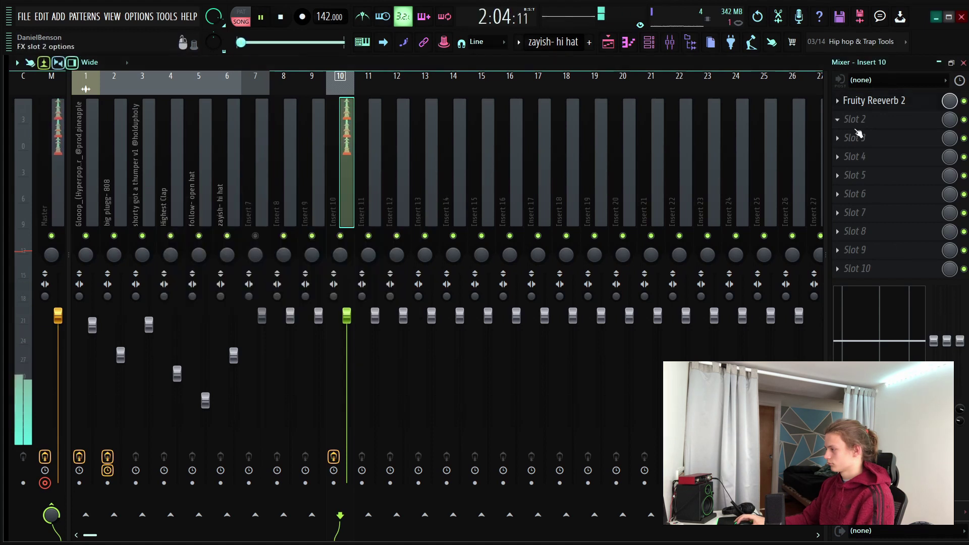
Step: Load HalfTime into slot 3 of Insert 10 and audition it with a 1/2 loop in 2x mode
{"action": "key", "text": "space"}
{"action": "left_click", "coordinate": [858, 138]}
{"action": "mouse_move", "coordinate": [858, 153]}
{"action": "left_click", "coordinate": [543, 462]}
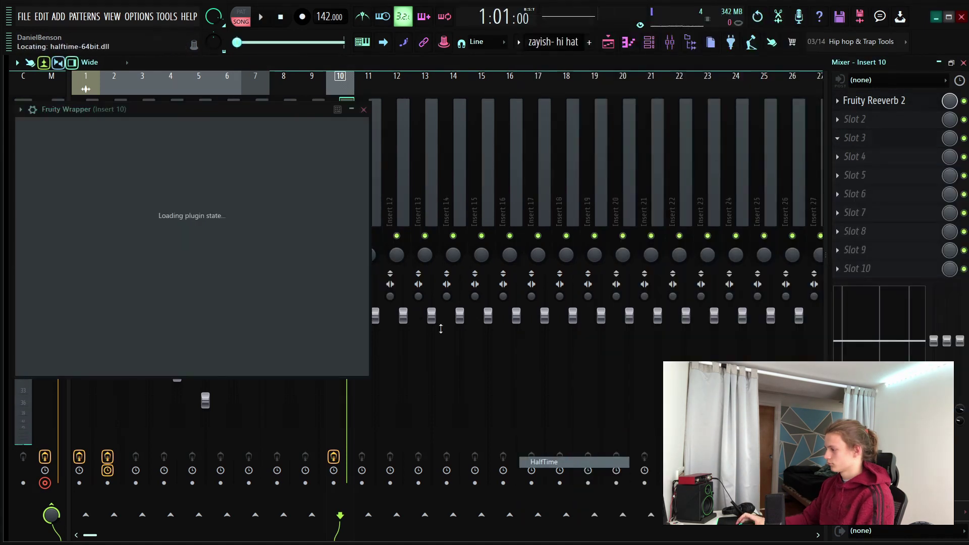
{"action": "key", "text": "space"}
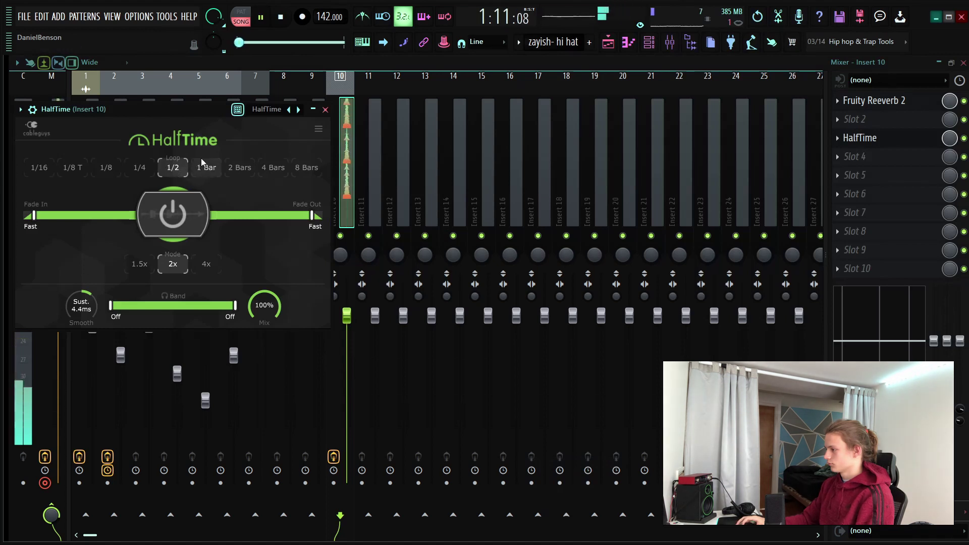
{"action": "left_click", "coordinate": [328, 112]}
Step: Slice the rendered drum loop into half-bar pieces over four bars and move the last piece to the start of track 4, unmuting that track
{"action": "left_click", "coordinate": [608, 42]}
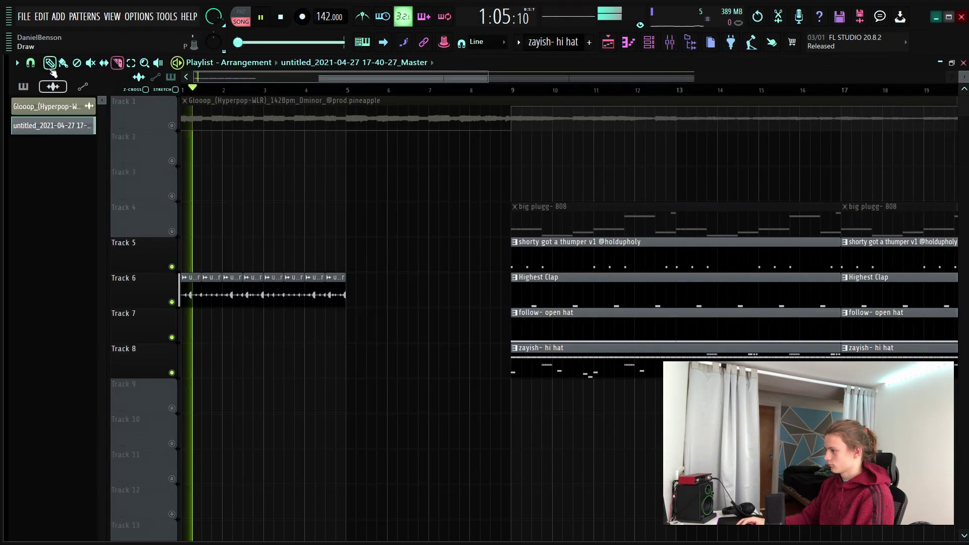
{"action": "left_click", "coordinate": [49, 63]}
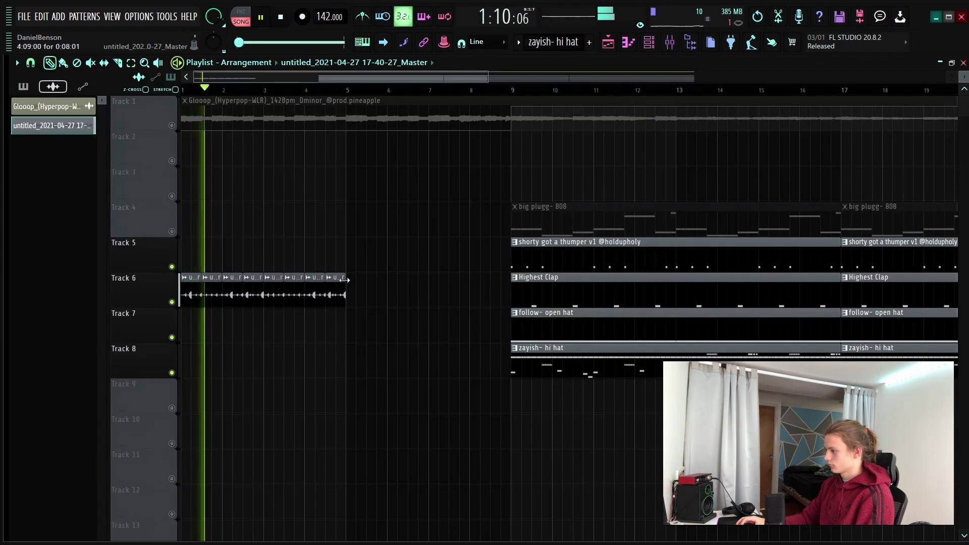
{"action": "key", "text": "space"}
{"action": "left_click_drag", "start_coordinate": [335, 281], "coordinate": [190, 214]}
{"action": "key", "text": "space"}
{"action": "left_click", "coordinate": [172, 232]}
{"action": "key", "text": "space"}
{"action": "key", "text": "space"}
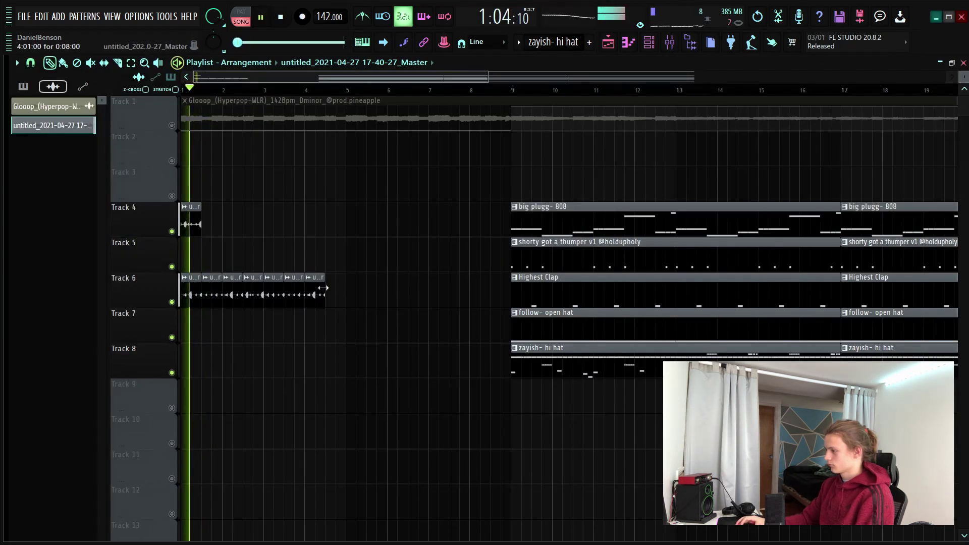
Step: Move the remaining half-bar drum slices from track 6 onto track 4, one after another in rearranged order
{"action": "left_click_drag", "start_coordinate": [322, 286], "coordinate": [217, 207]}
{"action": "key", "text": "space"}
{"action": "key", "text": "space"}
{"action": "left_click_drag", "start_coordinate": [289, 280], "coordinate": [230, 216]}
{"action": "key", "text": "space"}
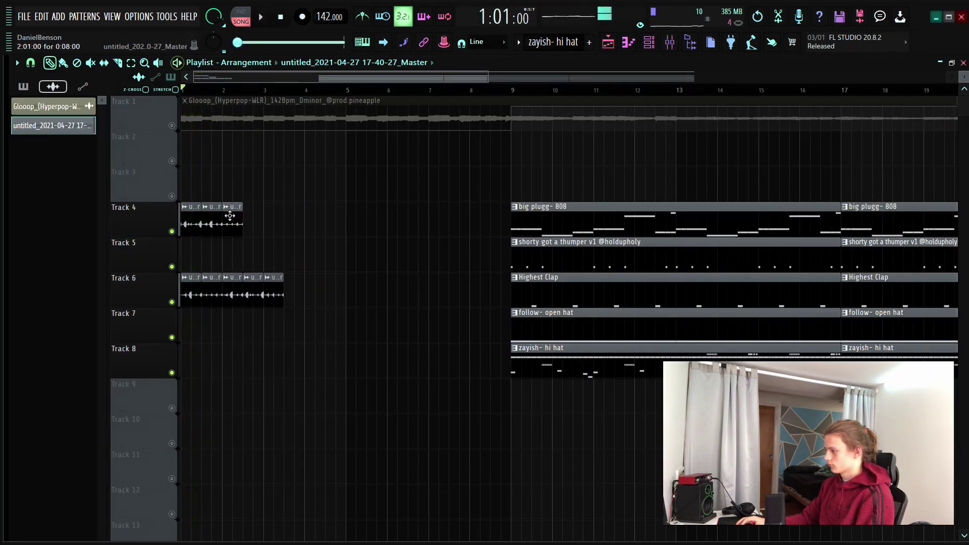
{"action": "key", "text": "space"}
{"action": "key", "text": "space"}
{"action": "left_click_drag", "start_coordinate": [276, 288], "coordinate": [297, 232]}
{"action": "key", "text": "space"}
Step: Shape Insert 10 with Fruity parametric EQ 2 using the Old Telephone preset, setting band 5 to about 1.3 dB at 2383 Hz
{"action": "left_click_drag", "start_coordinate": [296, 232], "coordinate": [270, 242]}
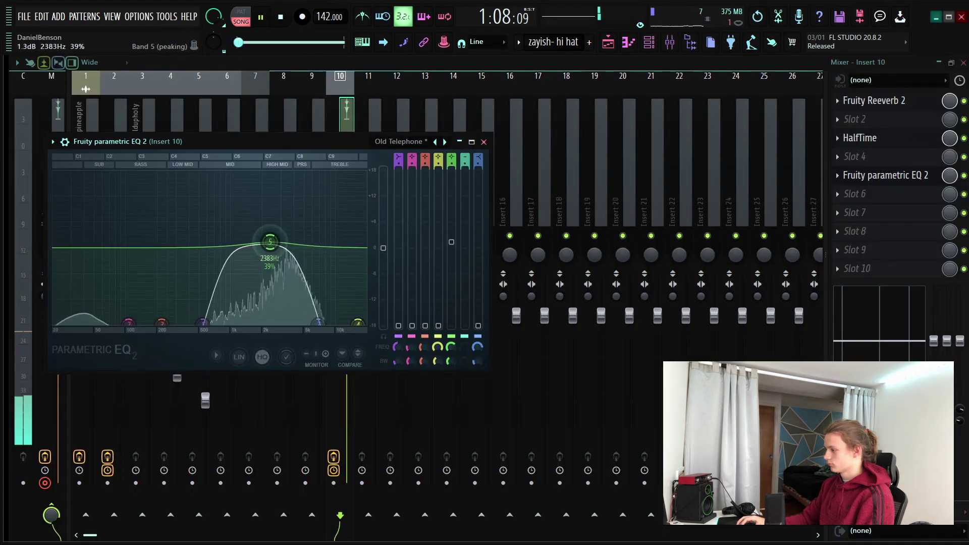
{"action": "left_click", "coordinate": [484, 142]}
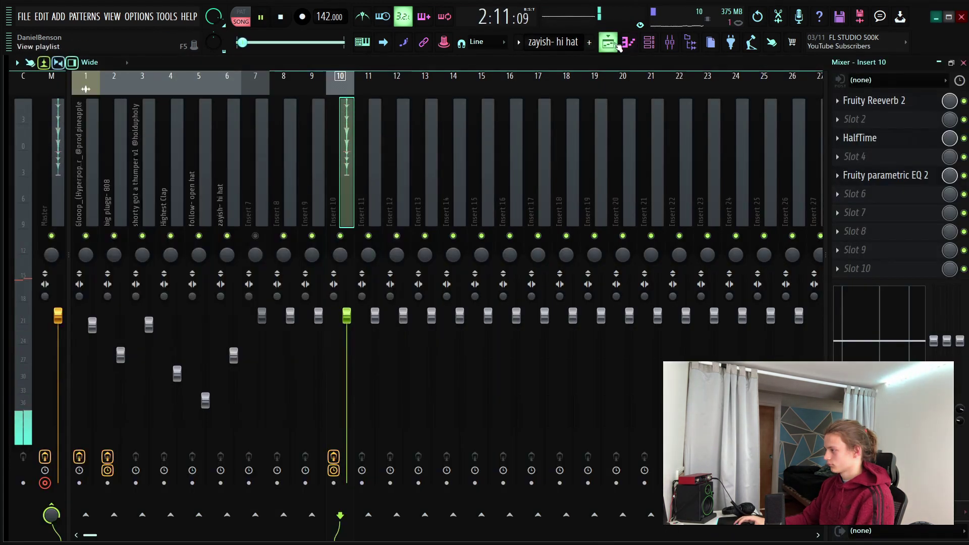
Step: Place the pineapple! Tag sample at bar 5 on track 3 and play the arrangement with all tracks unmuted
{"action": "left_click", "coordinate": [609, 43]}
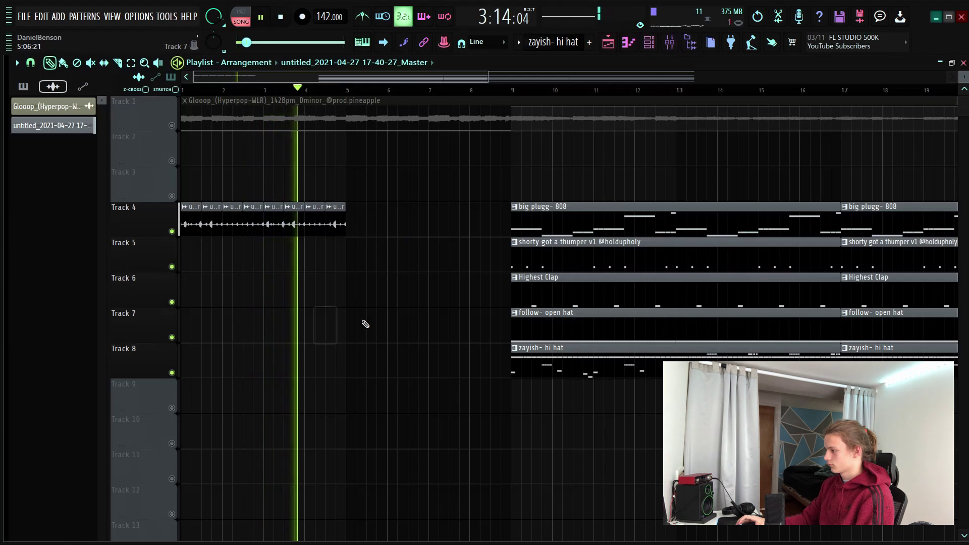
{"action": "key", "text": "space"}
{"action": "left_click_drag", "start_coordinate": [7, 303], "coordinate": [254, 291]}
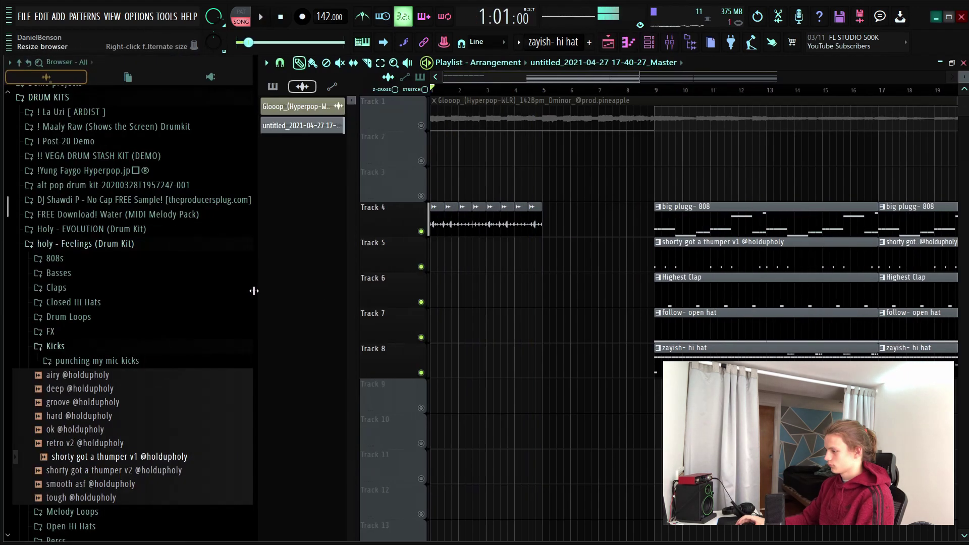
{"action": "scroll", "coordinate": [126, 282], "scroll_direction": "down", "scroll_amount": 15}
{"action": "left_click_drag", "start_coordinate": [59, 272], "coordinate": [545, 182]}
{"action": "key", "text": "space"}
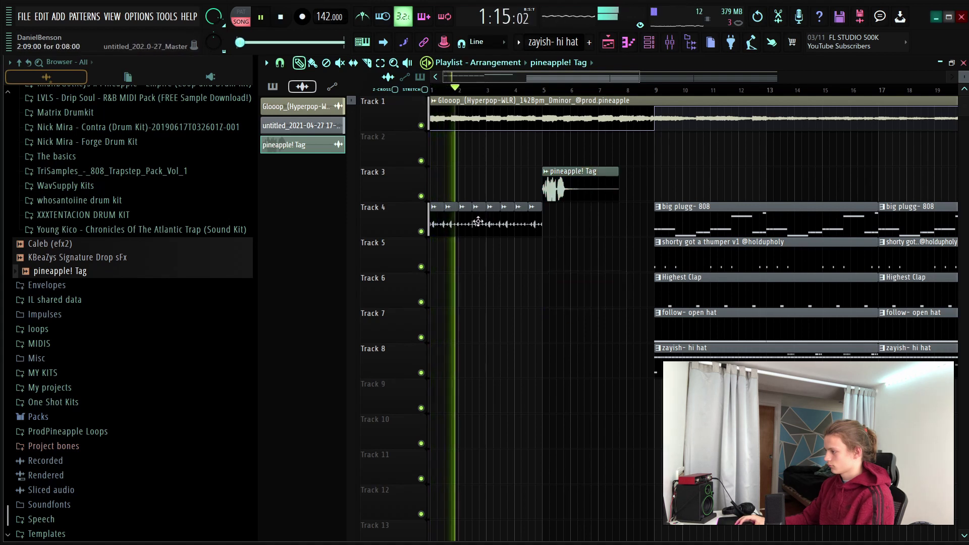
Step: Set the rendered drum loop's channel volume to 59% in its channel settings
{"action": "double_click", "coordinate": [478, 220]}
{"action": "right_click", "coordinate": [552, 176]}
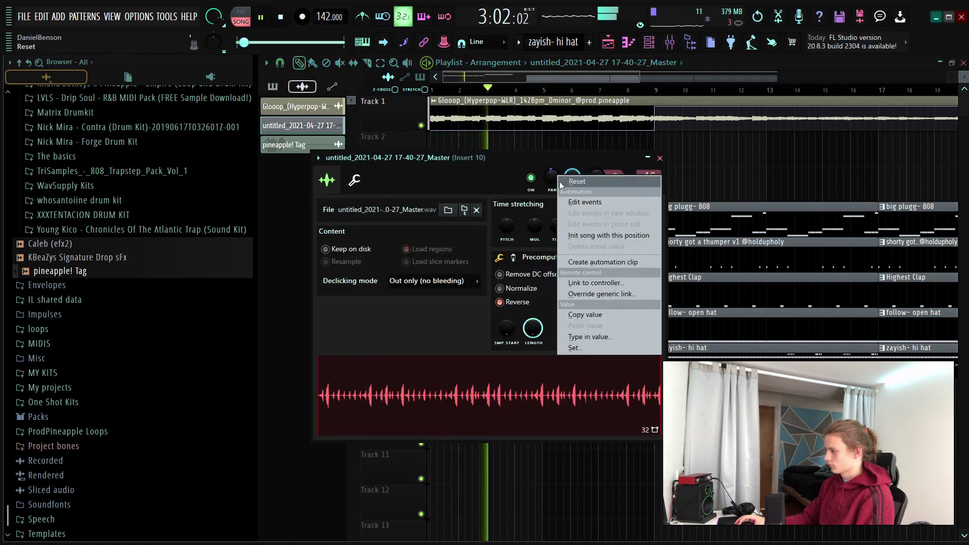
{"action": "left_click", "coordinate": [577, 182]}
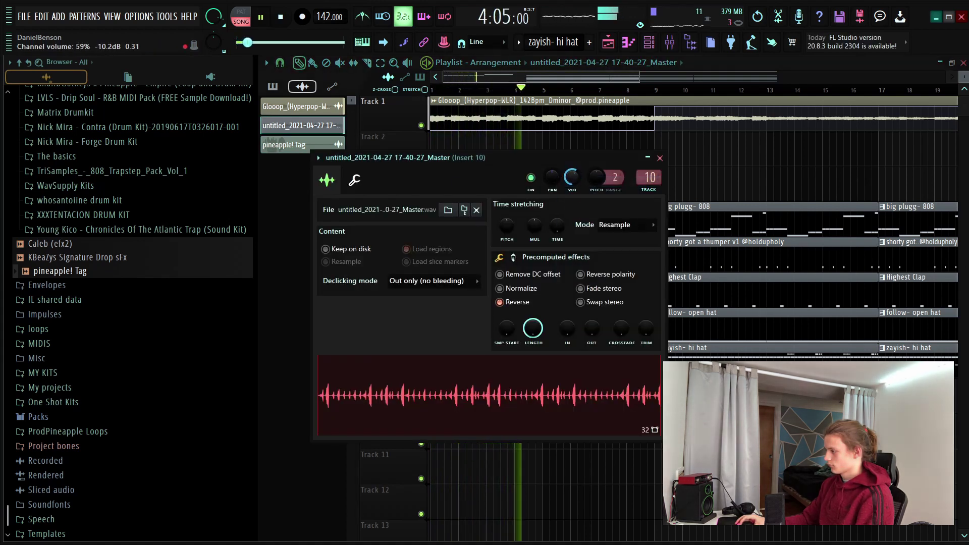
{"action": "left_click", "coordinate": [661, 159]}
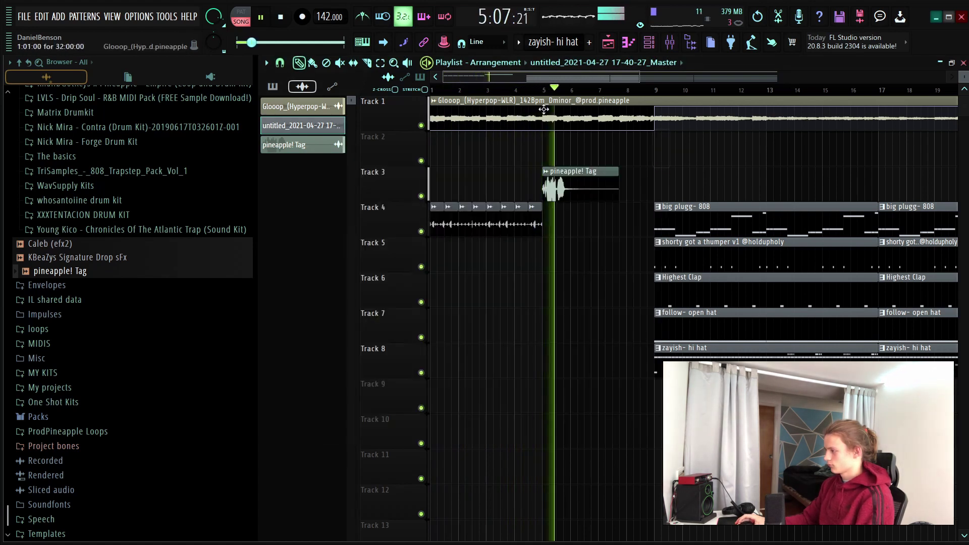
Step: Slice the drum clips on tracks 4 to 8 at bar 21
{"action": "scroll", "coordinate": [563, 92], "scroll_direction": "down", "scroll_amount": 3}
{"action": "scroll", "coordinate": [563, 92], "scroll_direction": "down", "scroll_amount": 1}
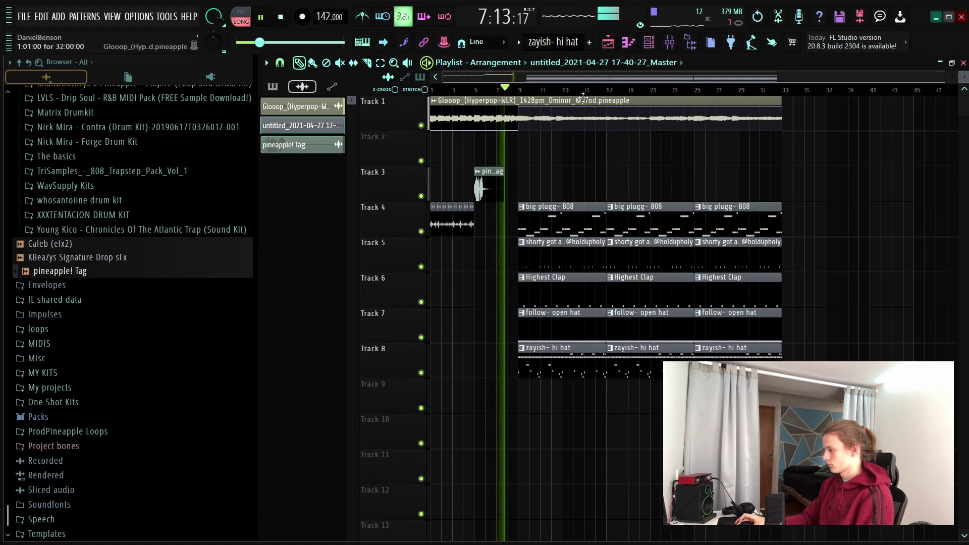
{"action": "scroll", "coordinate": [606, 89], "scroll_direction": "up", "scroll_amount": 5}
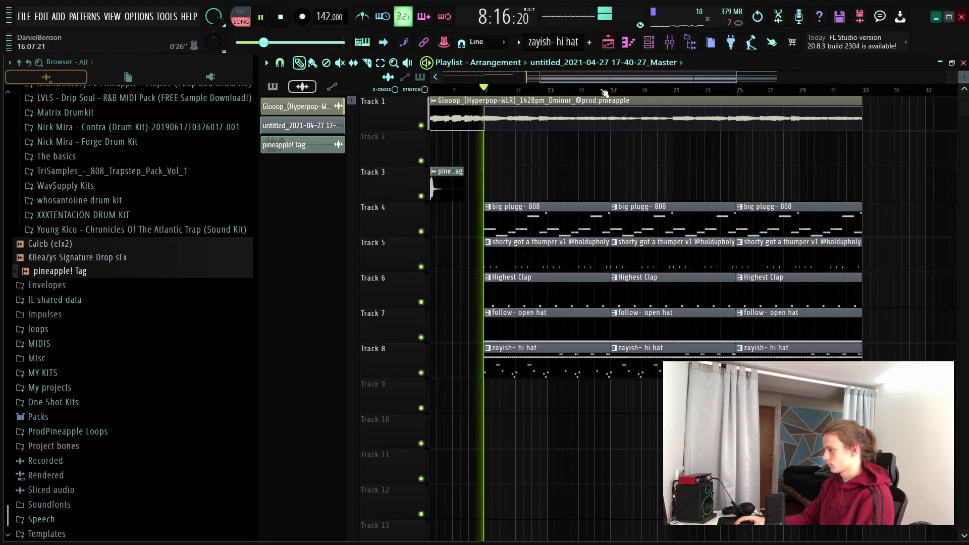
{"action": "scroll", "coordinate": [605, 90], "scroll_direction": "down", "scroll_amount": 1}
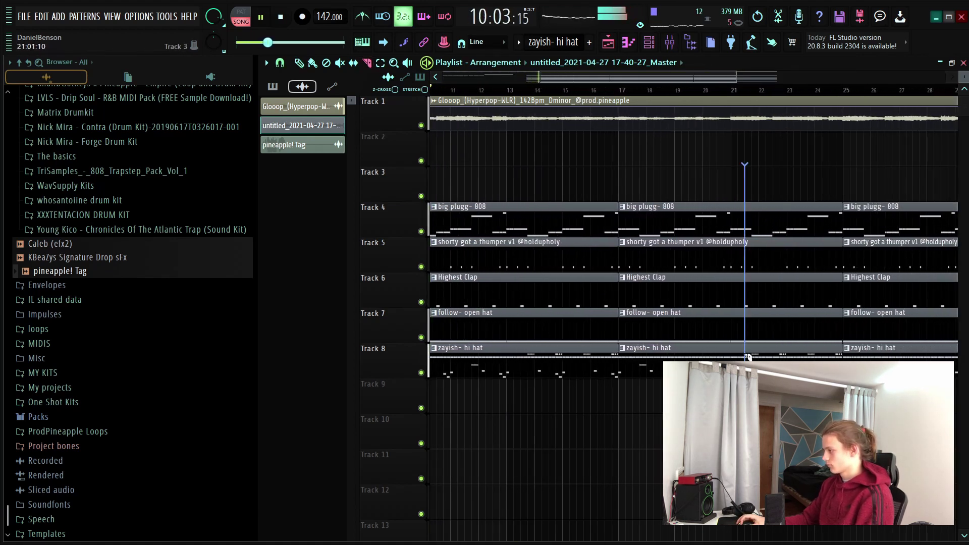
{"action": "left_click_drag", "start_coordinate": [731, 164], "coordinate": [731, 360]}
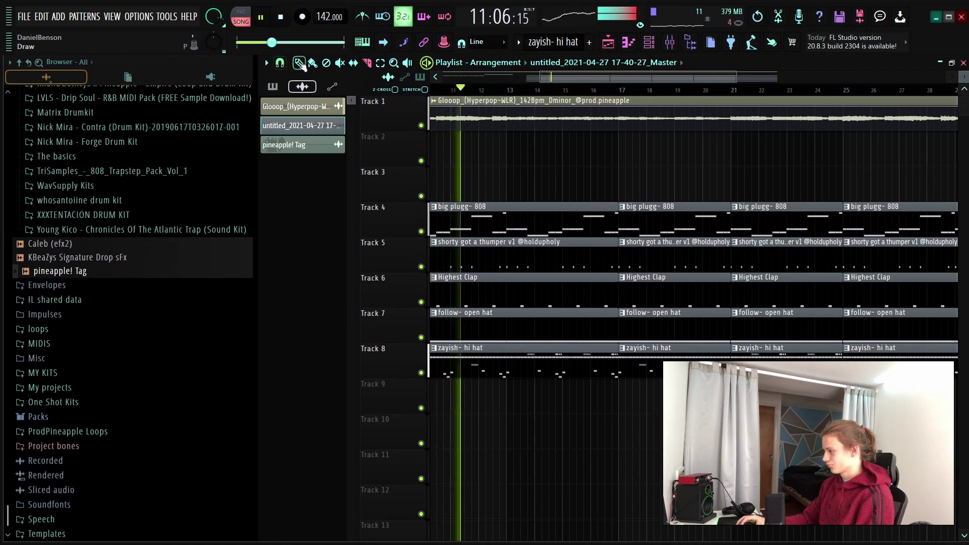
Step: Trim the drum clips before bar 21 to start at bar 20, starting the hi-hat half a bar later and deleting the open hat piece
{"action": "left_click", "coordinate": [656, 215]}
{"action": "left_click_drag", "start_coordinate": [621, 225], "coordinate": [707, 228]}
{"action": "key", "text": "ctrl+d"}
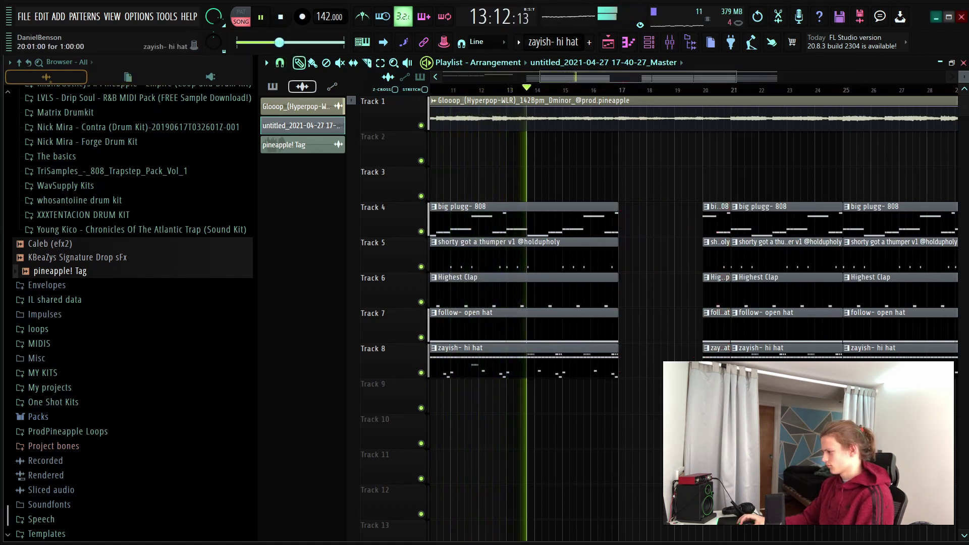
{"action": "left_click_drag", "start_coordinate": [706, 370], "coordinate": [719, 369]}
{"action": "right_click", "coordinate": [717, 326]}
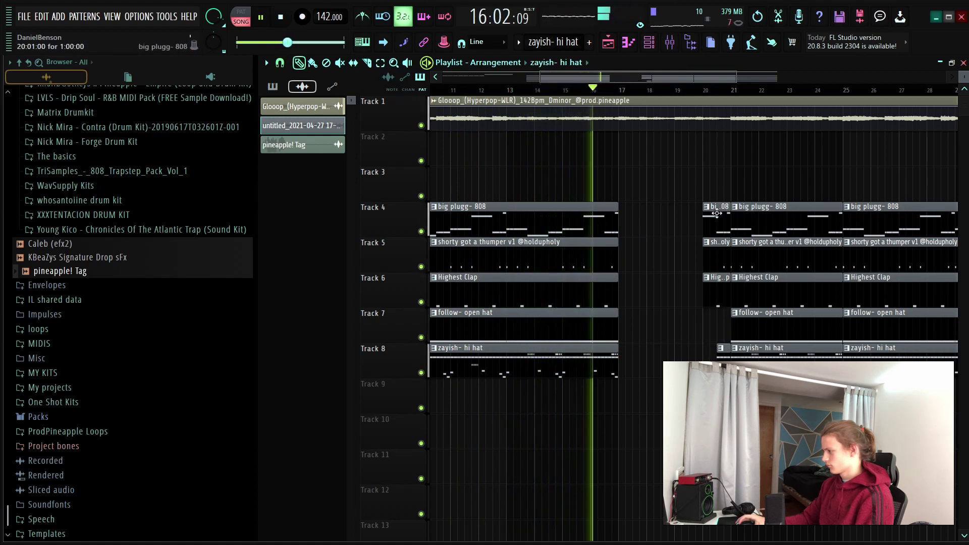
{"action": "scroll", "coordinate": [704, 97], "scroll_direction": "down", "scroll_amount": 4}
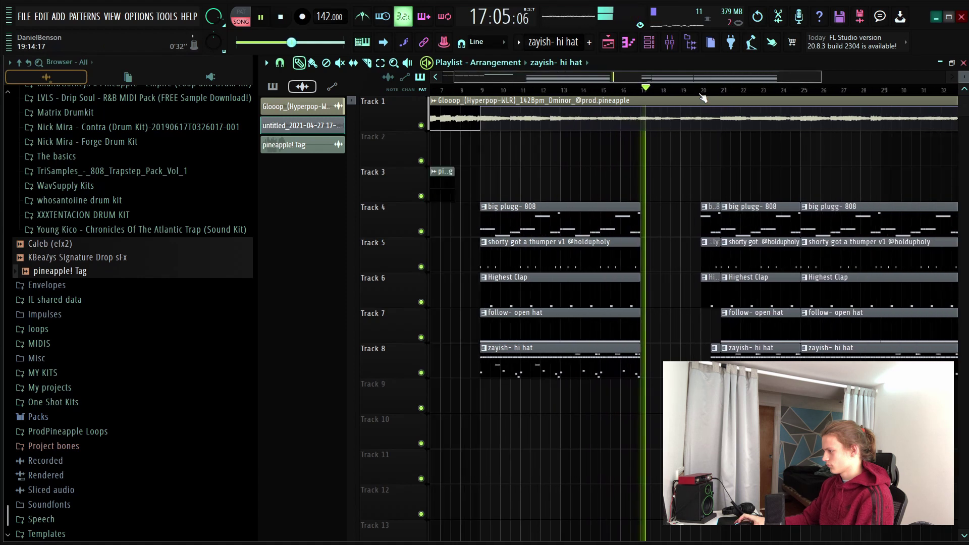
{"action": "scroll", "coordinate": [704, 97], "scroll_direction": "up", "scroll_amount": 4}
{"action": "scroll", "coordinate": [704, 98], "scroll_direction": "down", "scroll_amount": 4}
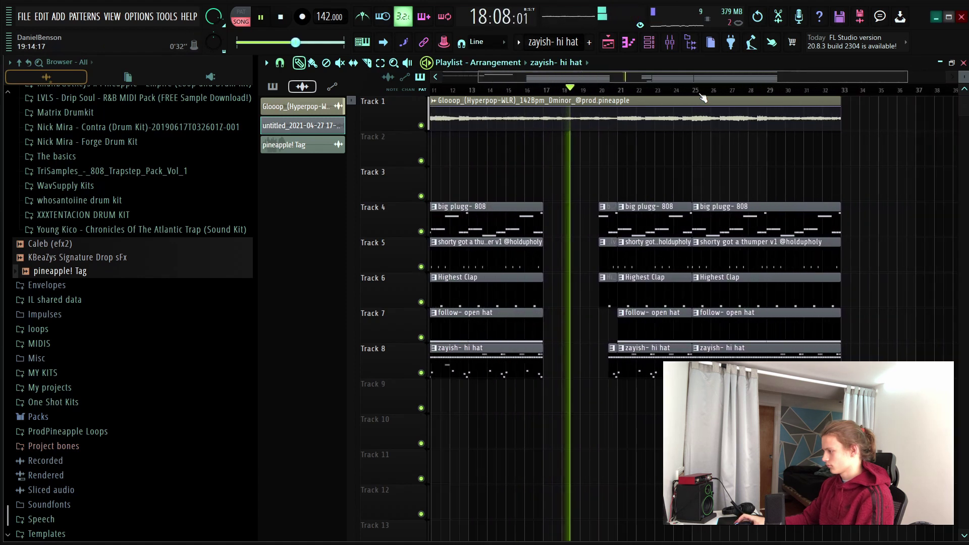
{"action": "left_click_drag", "start_coordinate": [835, 125], "coordinate": [18, 480]}
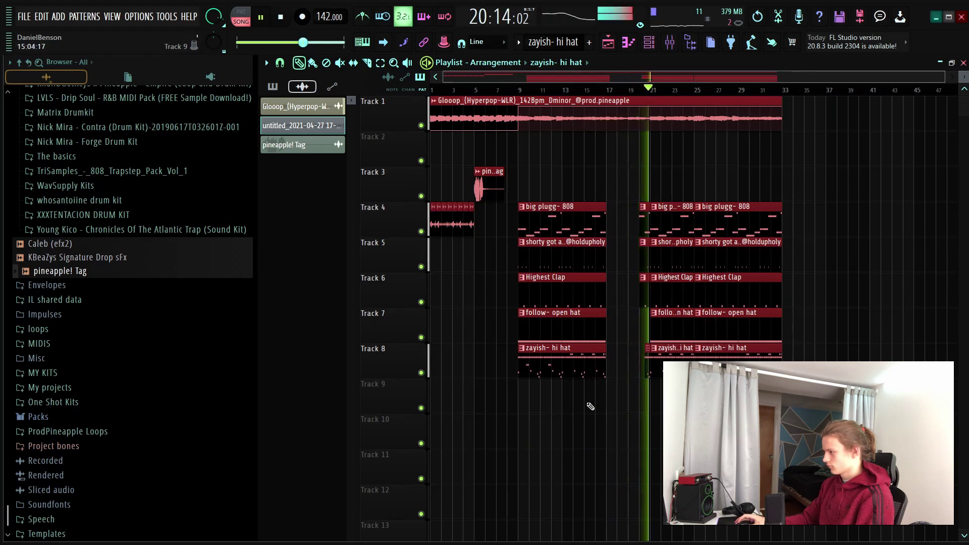
{"action": "left_click", "coordinate": [533, 459]}
{"action": "right_click", "coordinate": [541, 446]}
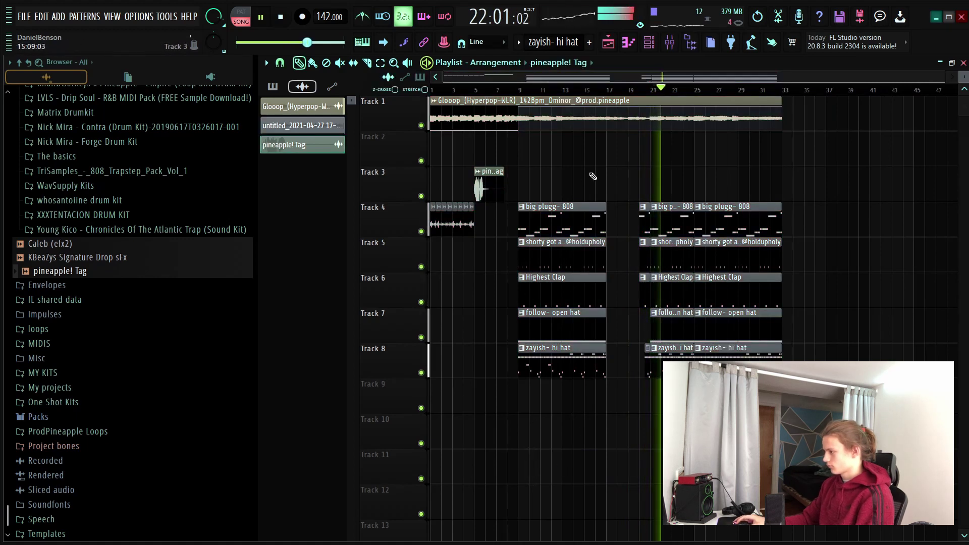